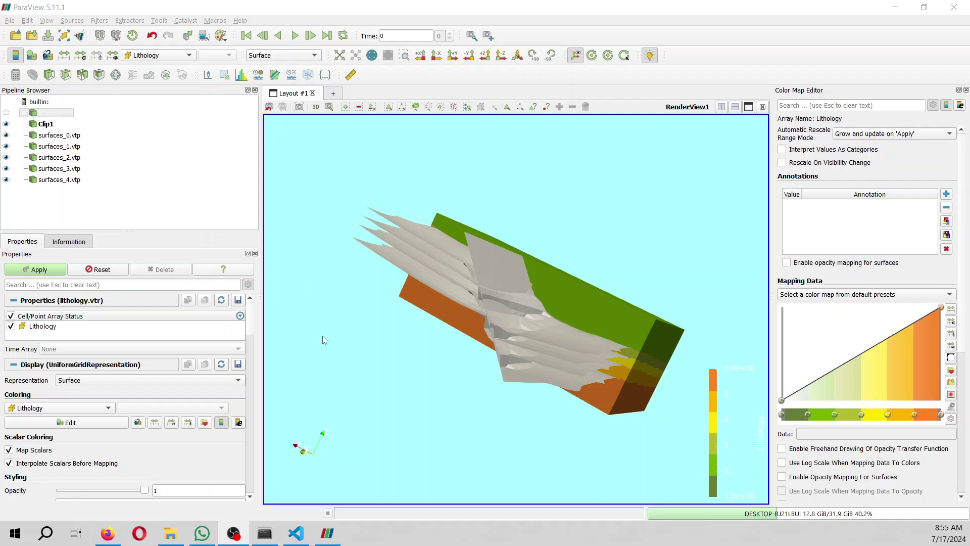
Rotate the clipped lithology.vtr block and its five surface layers to view other sides.
drag(502, 356, 469, 355)
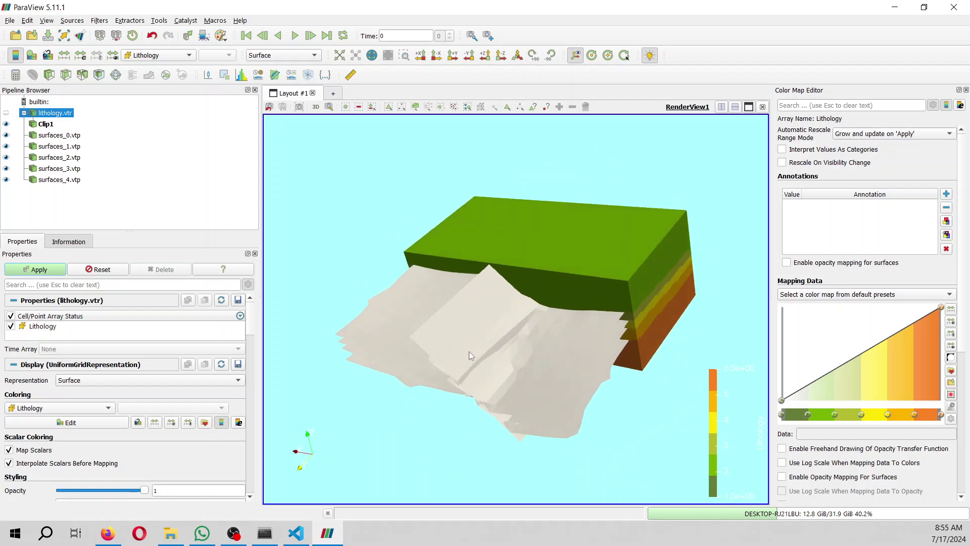
drag(601, 312, 476, 323)
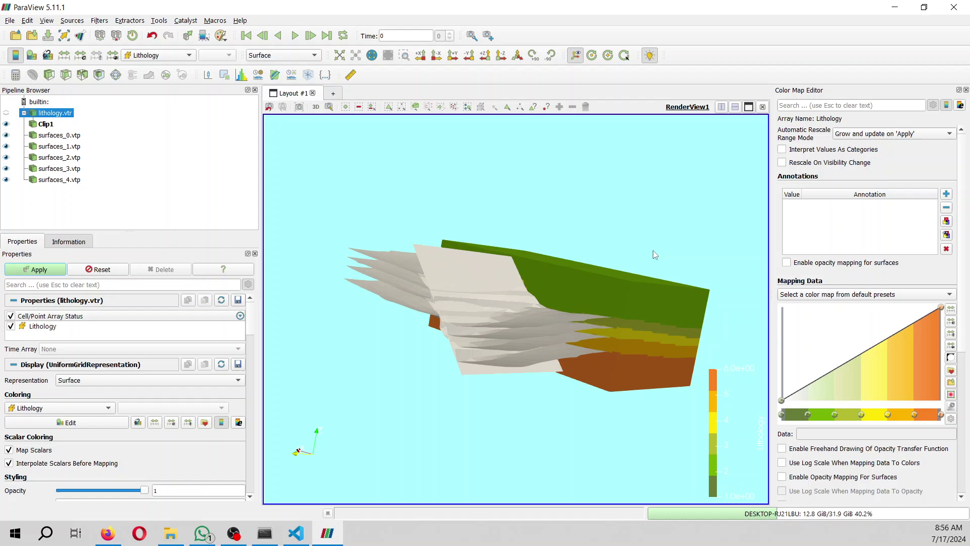
Close ParaView, clear Firefox's recent history, then close Firefox and the Anaconda Prompt.
click(954, 7)
click(955, 58)
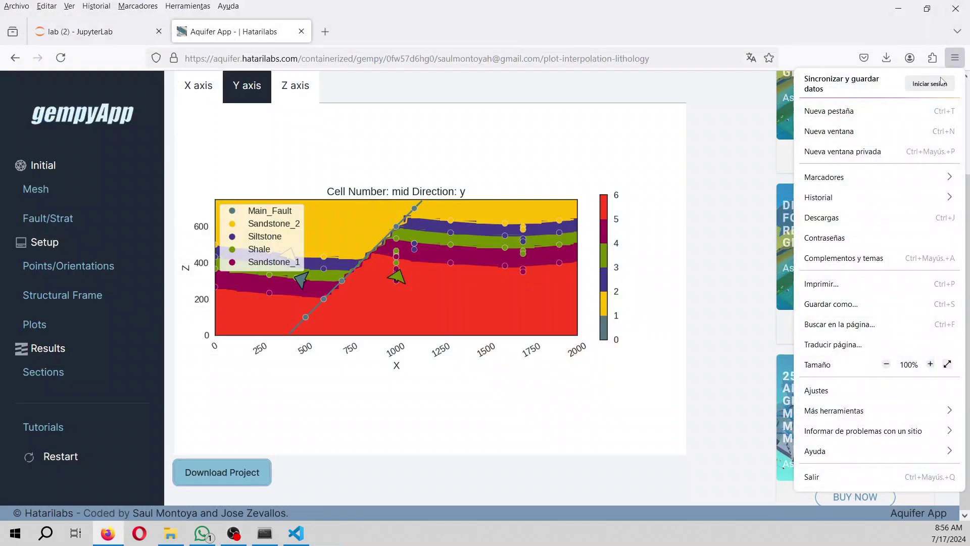
click(860, 197)
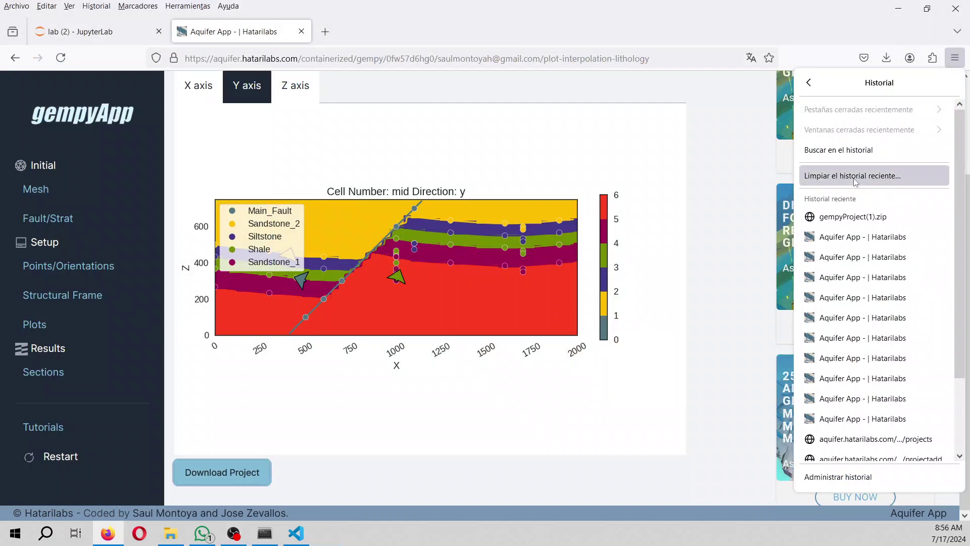
click(852, 175)
click(527, 379)
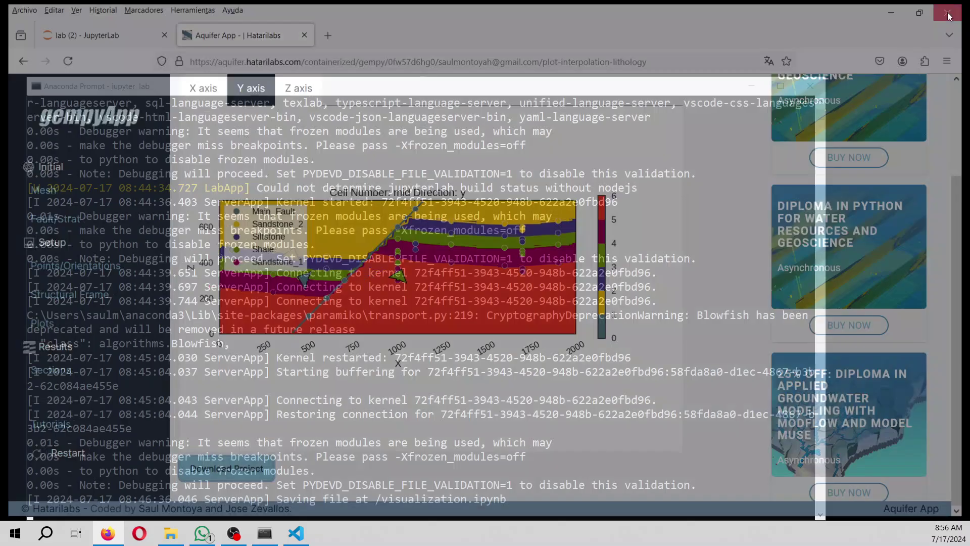
click(955, 8)
click(808, 87)
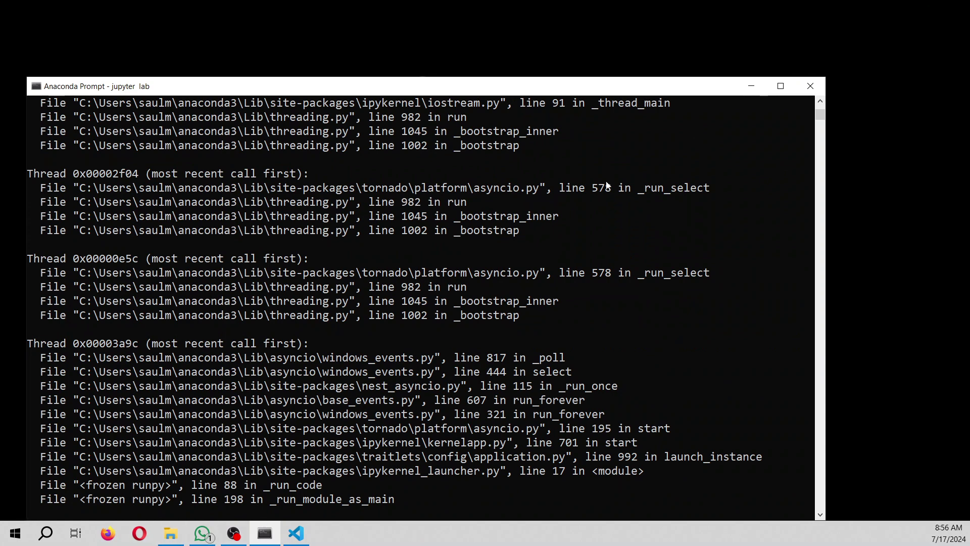
click(796, 87)
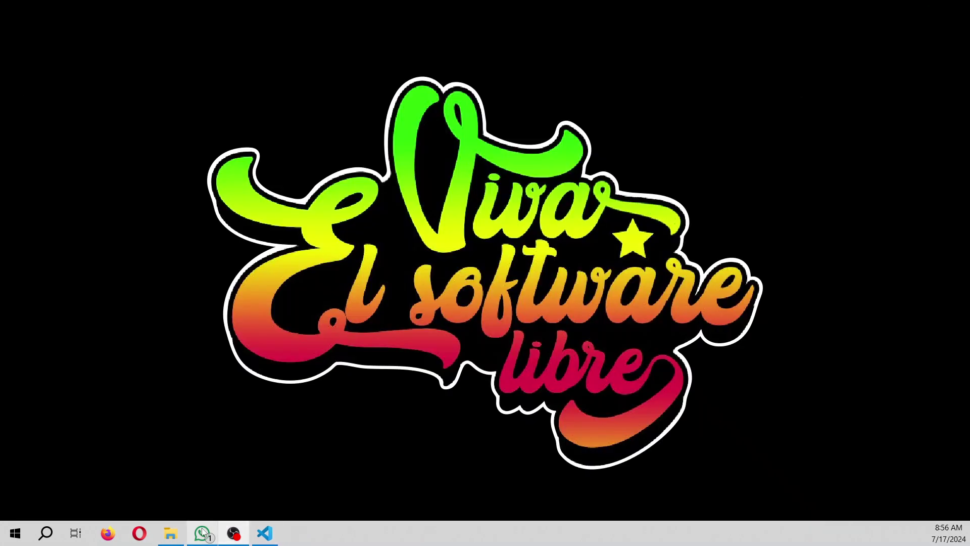
Open File Explorer maximized on Documentos and select the export3dGeologicalUnitsVtkFormatGempyAquiferApp folder.
click(170, 533)
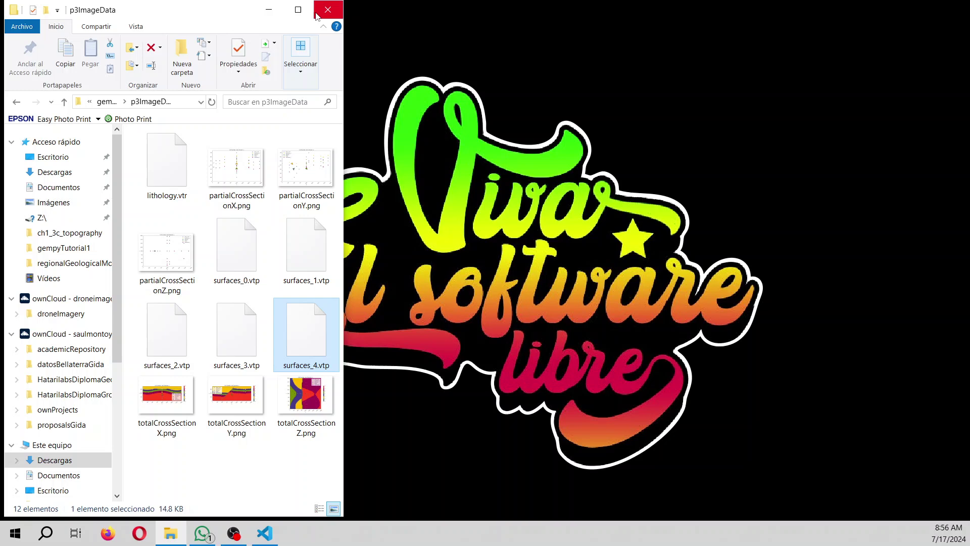
key(super+Up)
click(49, 471)
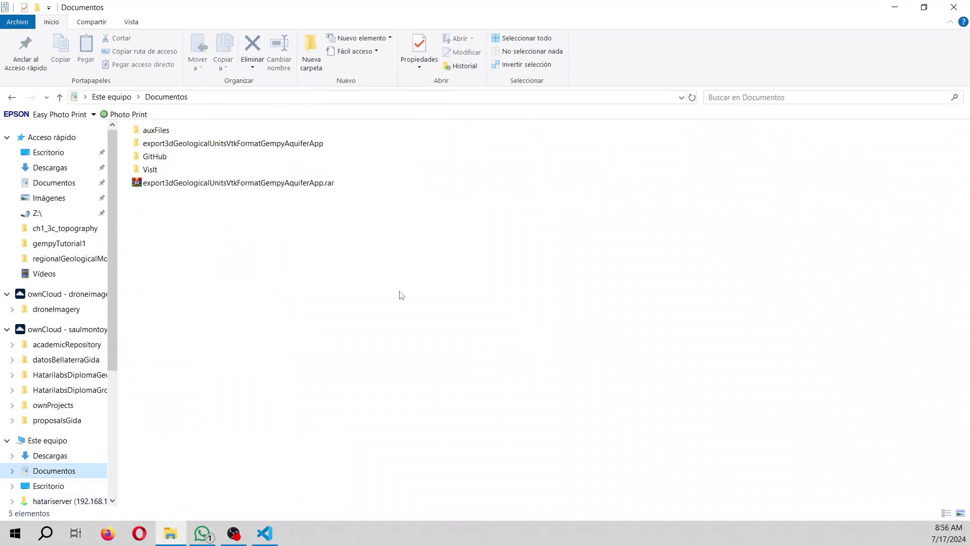
click(187, 146)
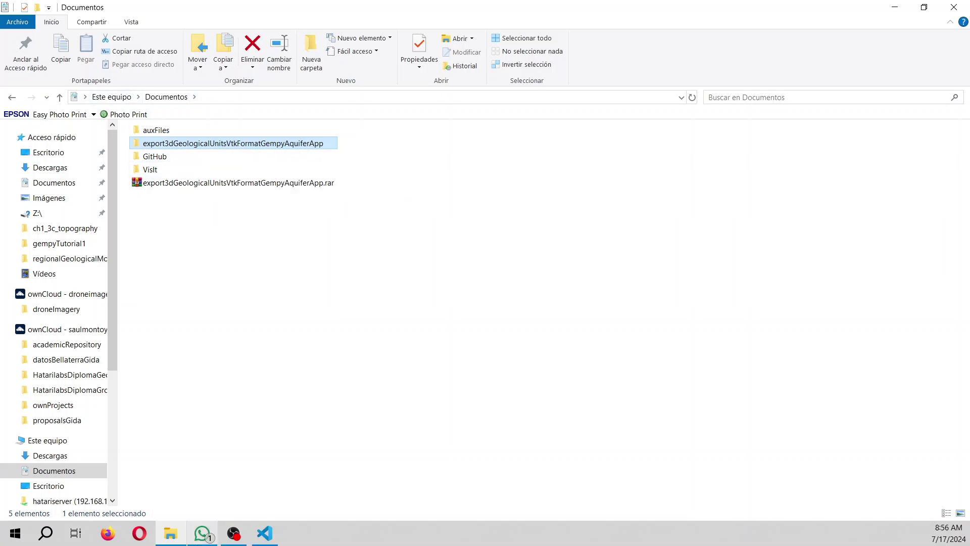
Launch Anaconda Prompt via search 'ana' and change into the Documents folder.
click(46, 533)
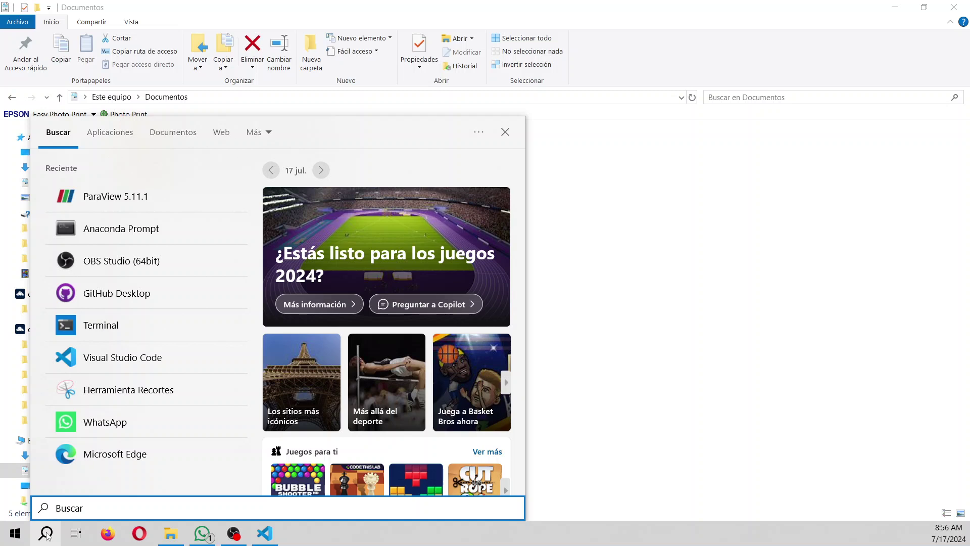
text(ana)
key(Return)
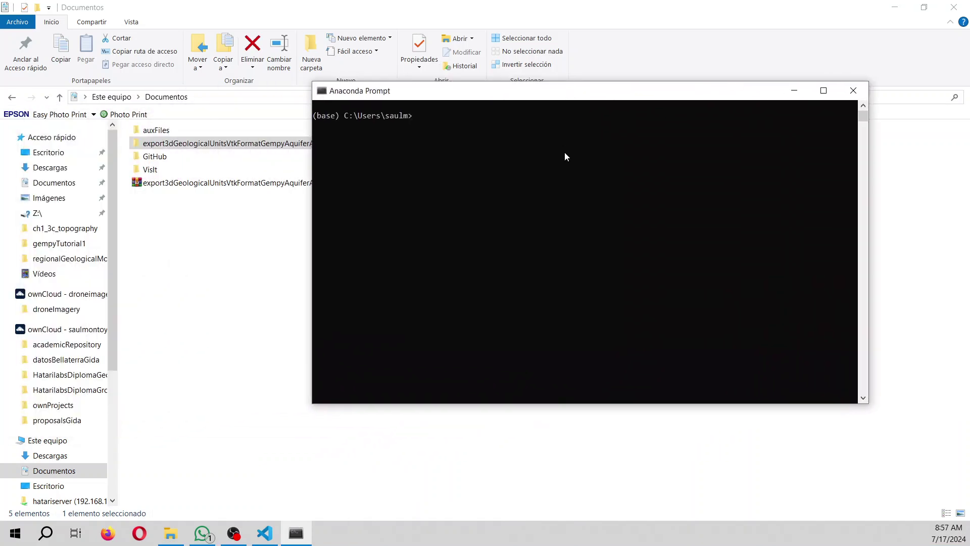
text(cd Documents)
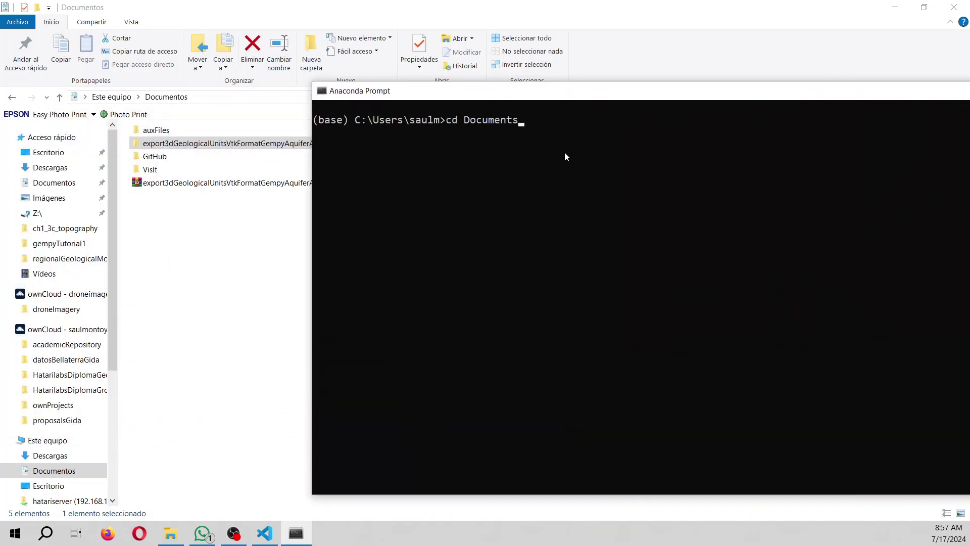
key(Return)
Enter the export3dGeologicalUnitsVtkFormatGempyAquiferApp folder with Tab-completion and run jupyter lab.
text(cd e)
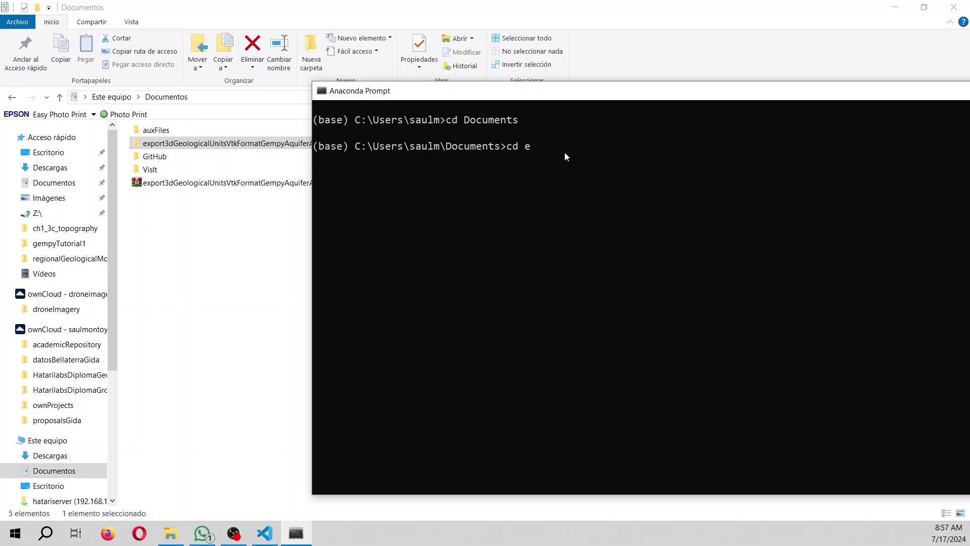
key(Tab)
key(Return)
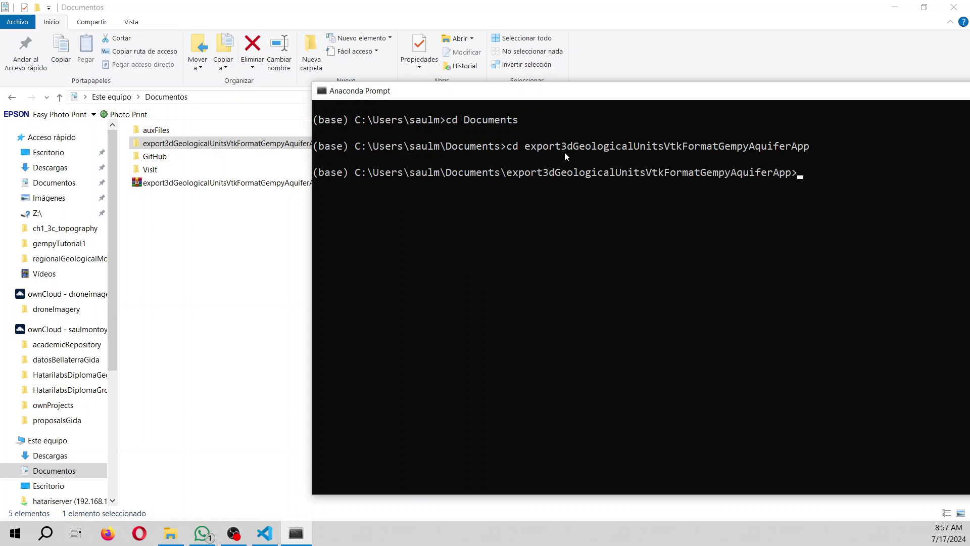
text(jupyter lab)
key(Return)
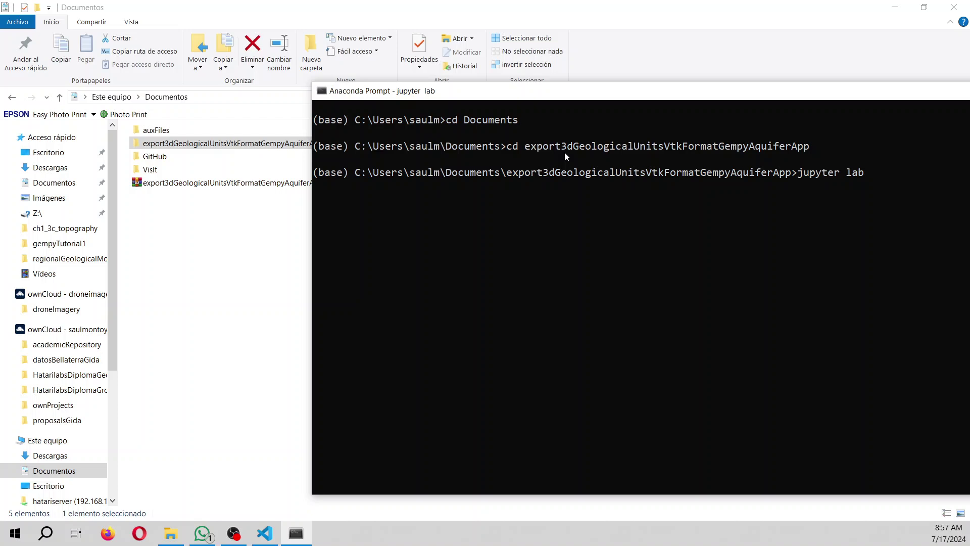
click(180, 146)
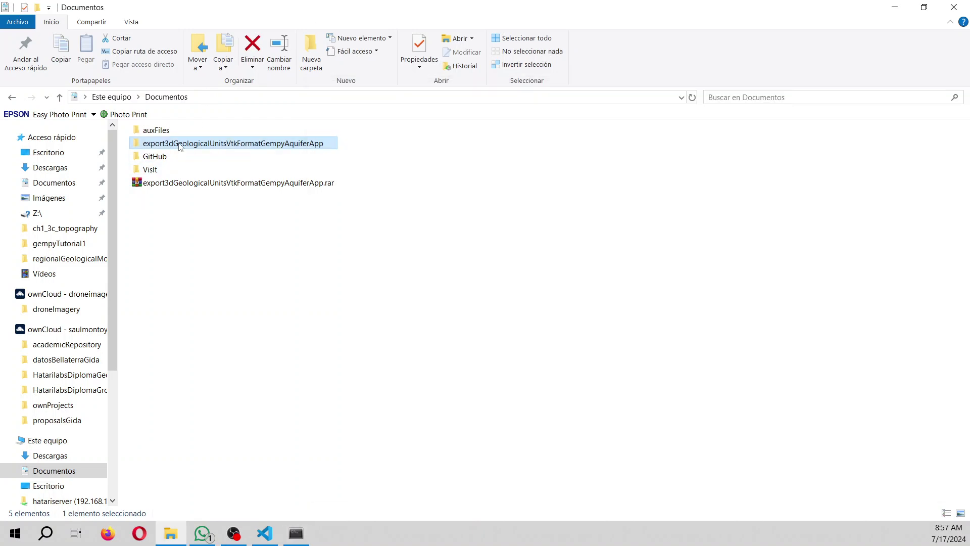
Open the project folder to review Tutorial.ipynb, visualization.ipynb, workingFunctions.py and the CSVs.
double_click(180, 147)
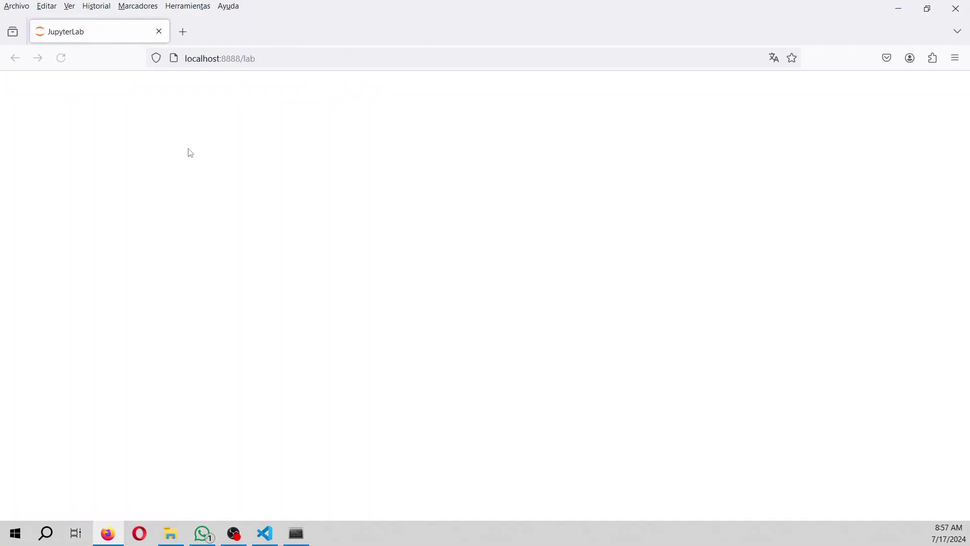
click(171, 533)
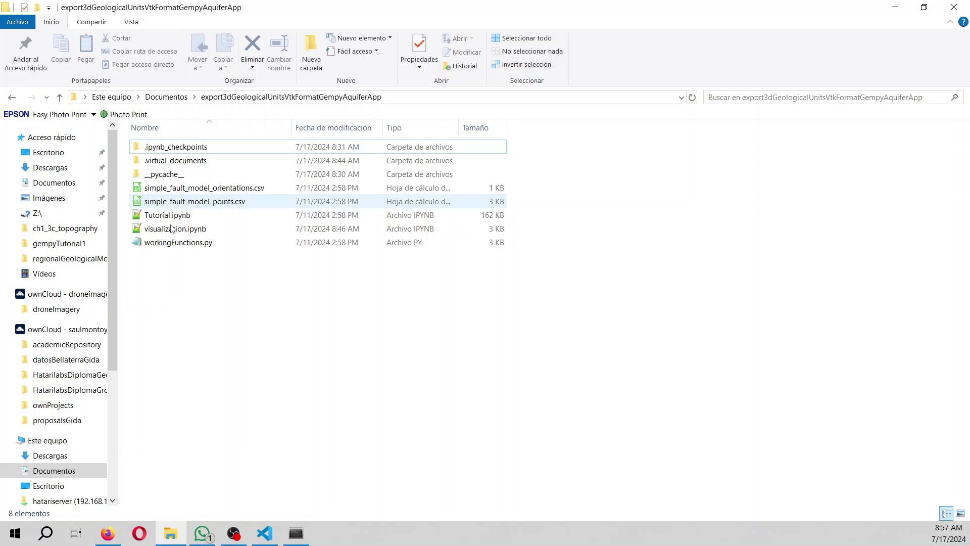
Enlarge the notebook view and restart the kernel with all outputs cleared.
click(896, 6)
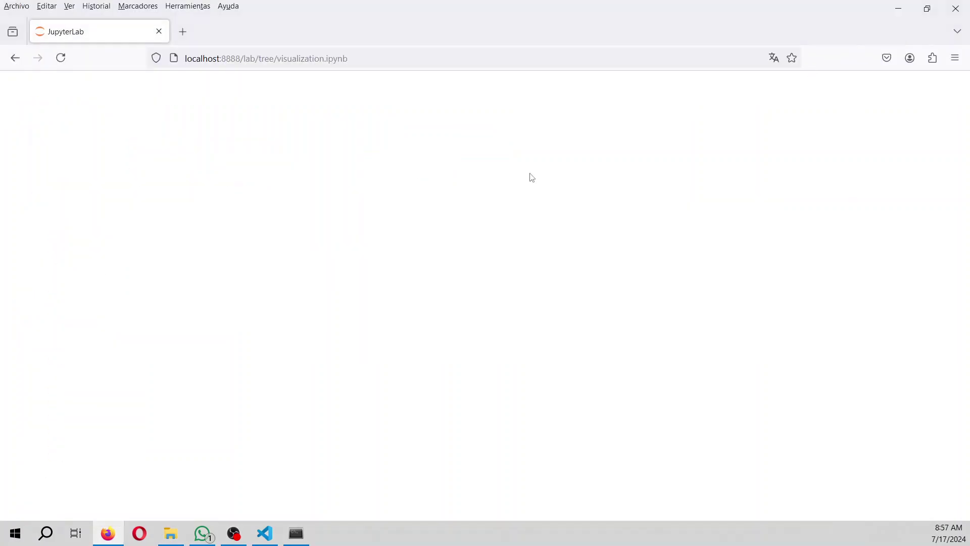
click(324, 242)
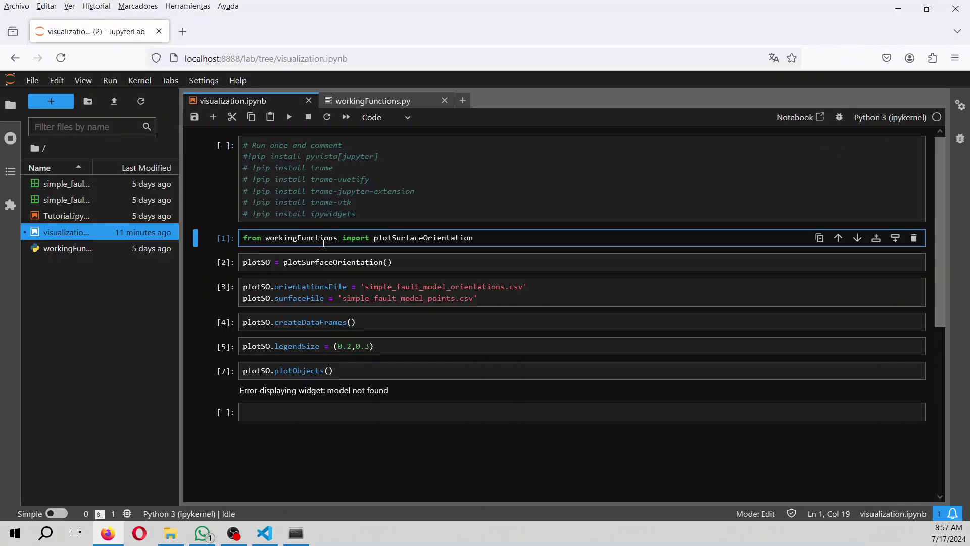
key(ctrl+plus)
key(ctrl+plus)
key(ctrl+plus)
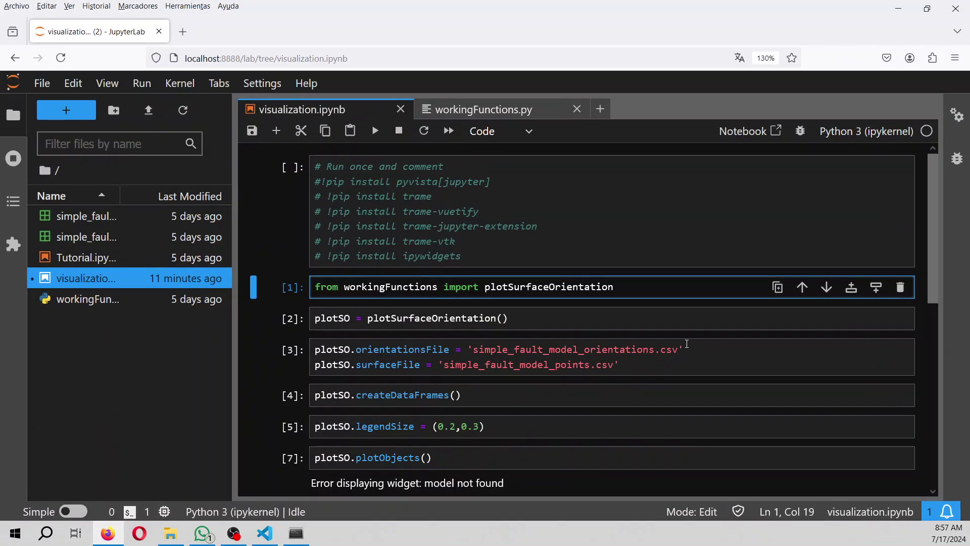
click(181, 84)
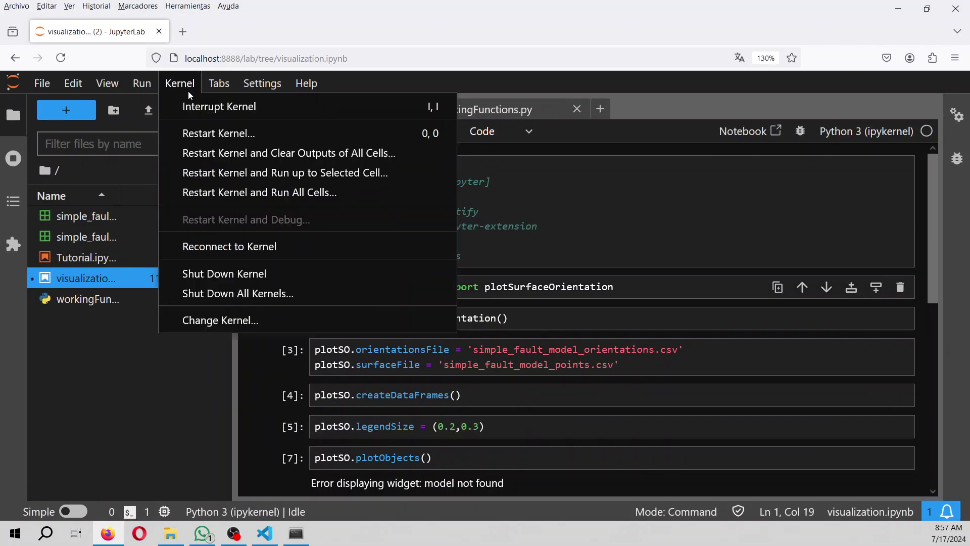
click(293, 154)
click(641, 329)
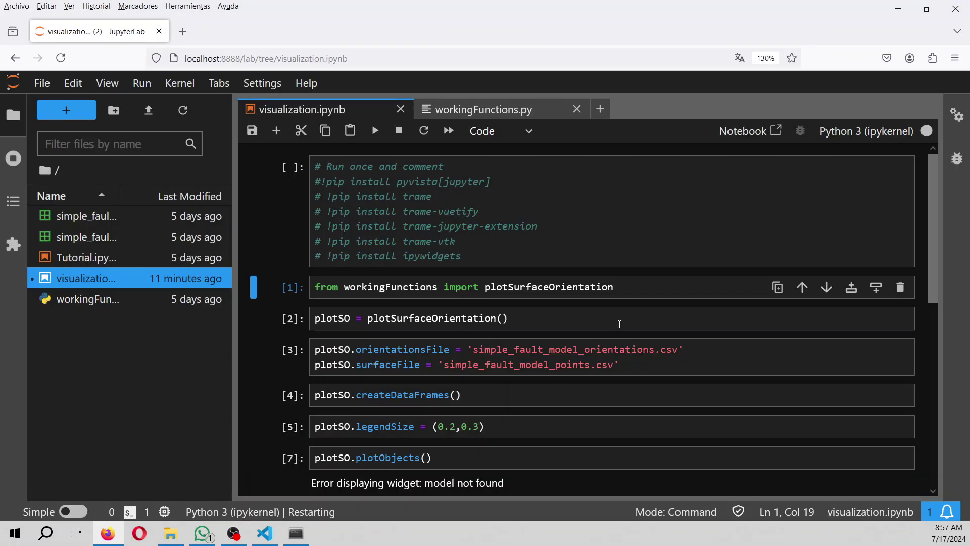
Run the import, plotSO, orientation/surface file, createDataFrames and legendSize cells in order.
click(456, 288)
click(375, 131)
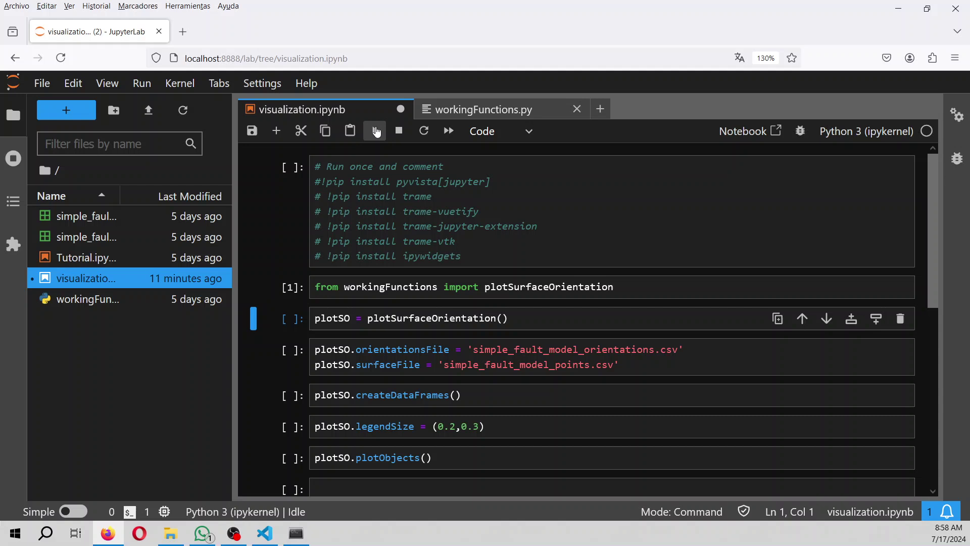
click(377, 131)
click(376, 132)
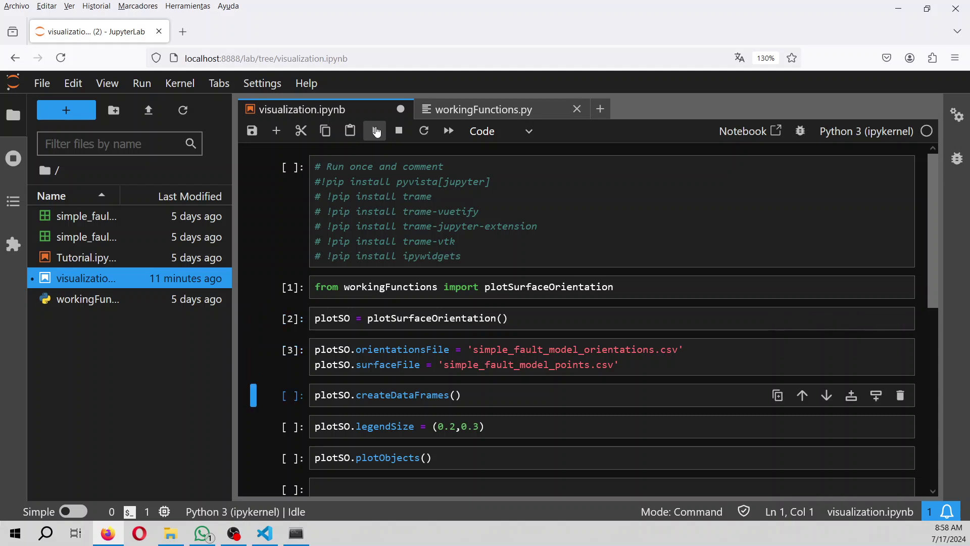
click(377, 132)
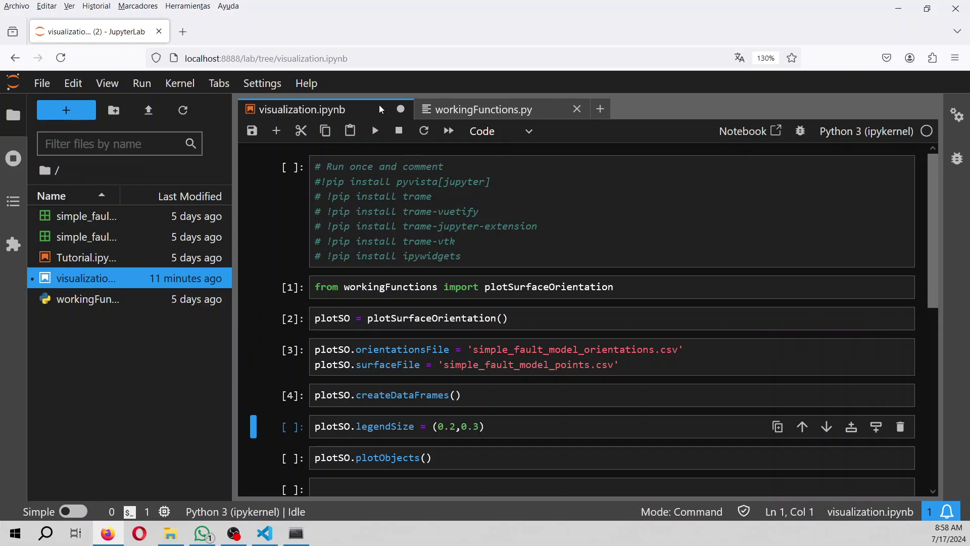
click(374, 131)
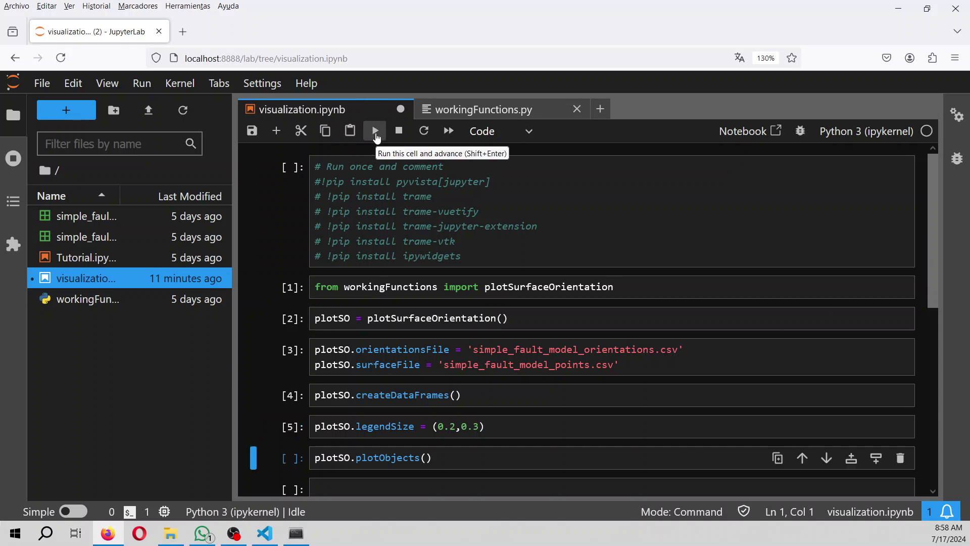
Toggle the # on the pyvista[jupyter] pip install line and run the plotObjects() cell.
click(321, 181)
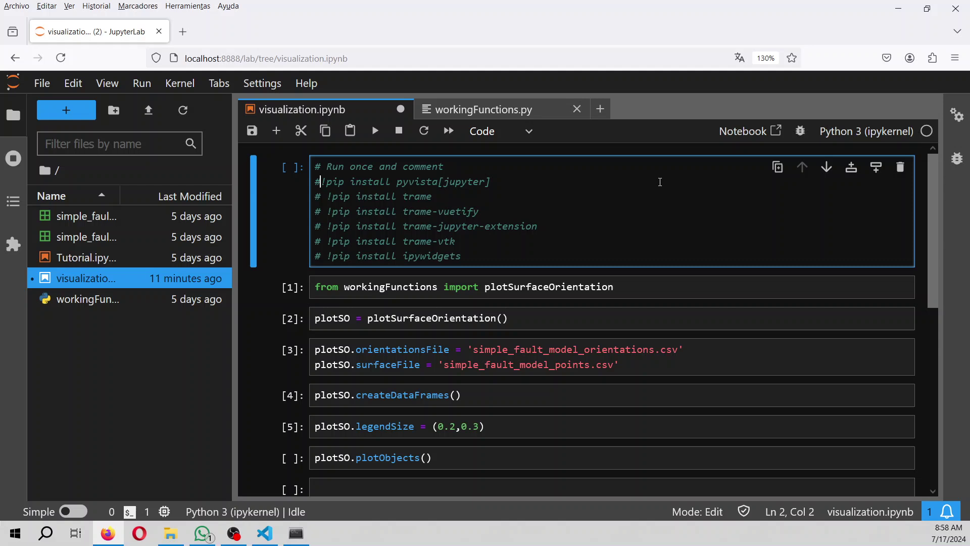
key(BackSpace)
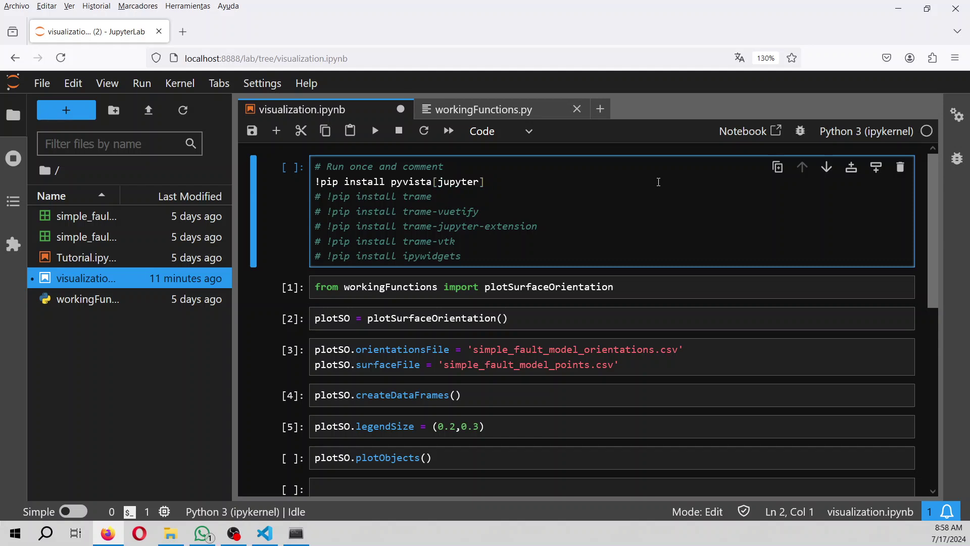
text(#)
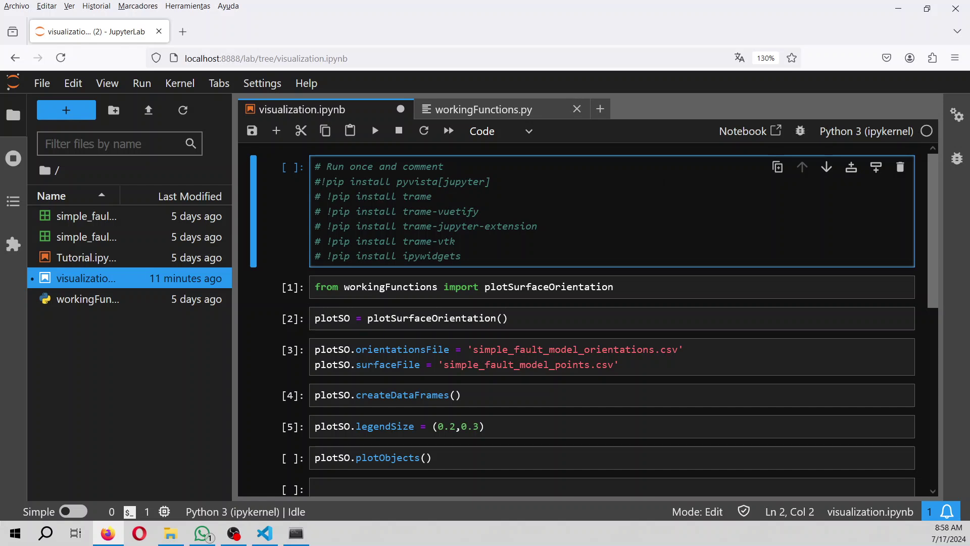
click(333, 457)
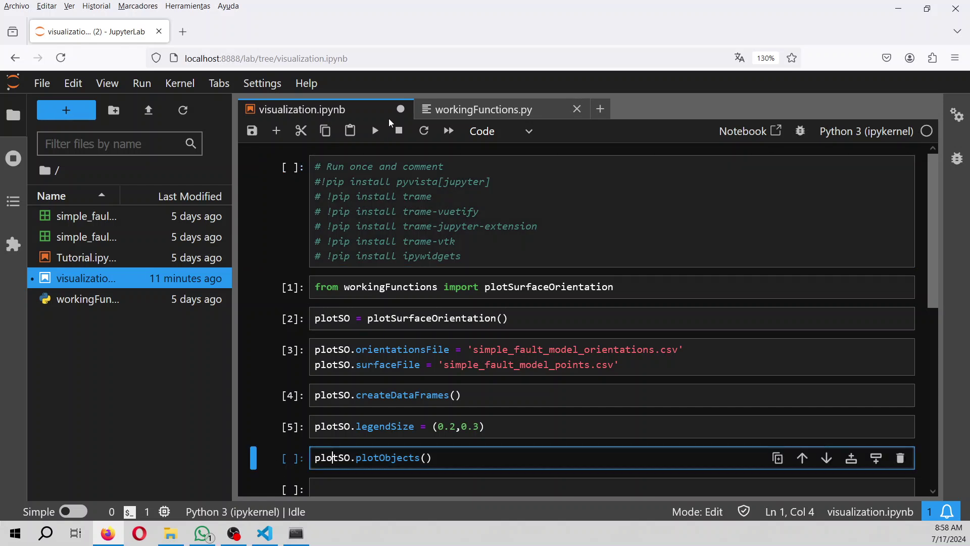
click(374, 133)
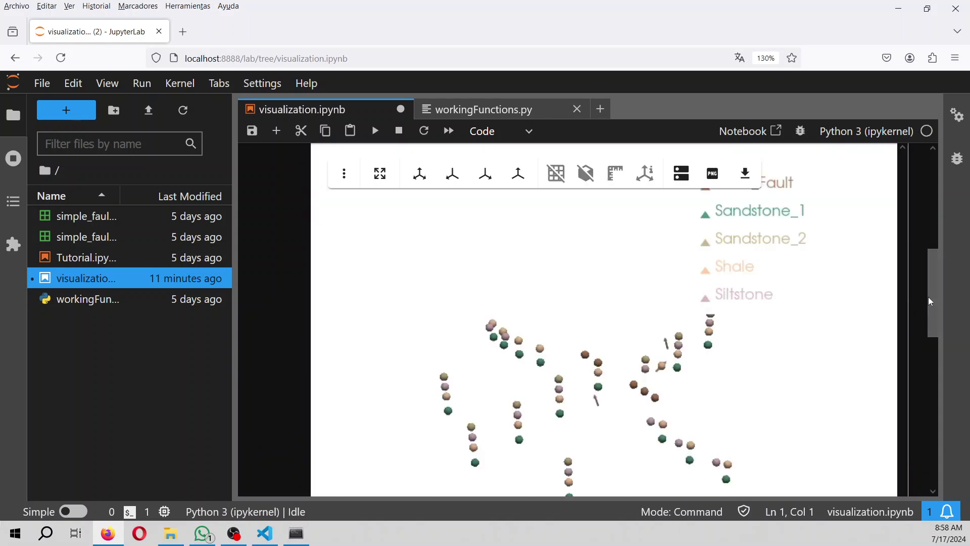
Rotate the 3D point plot to view the point cloud from new angles.
drag(690, 443, 475, 378)
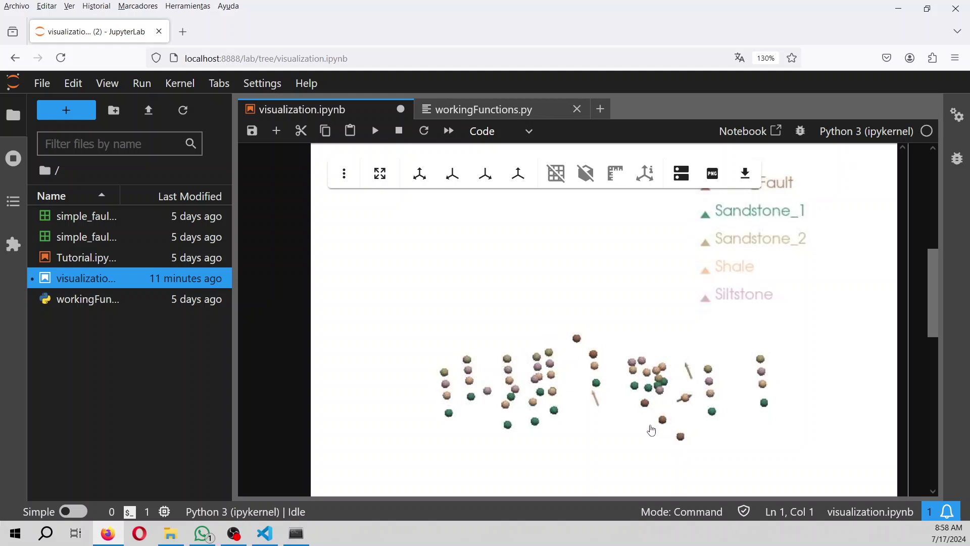
drag(652, 426, 693, 465)
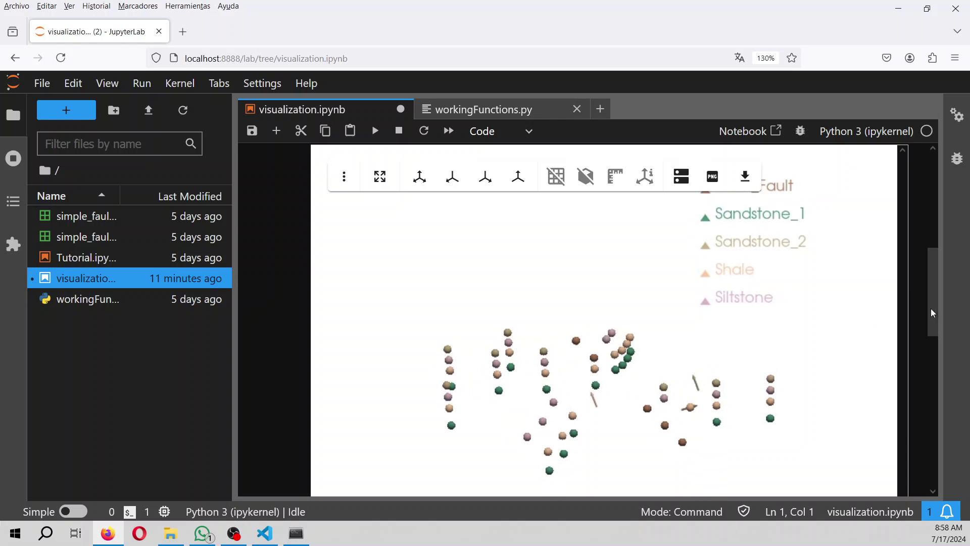
drag(930, 309, 930, 314)
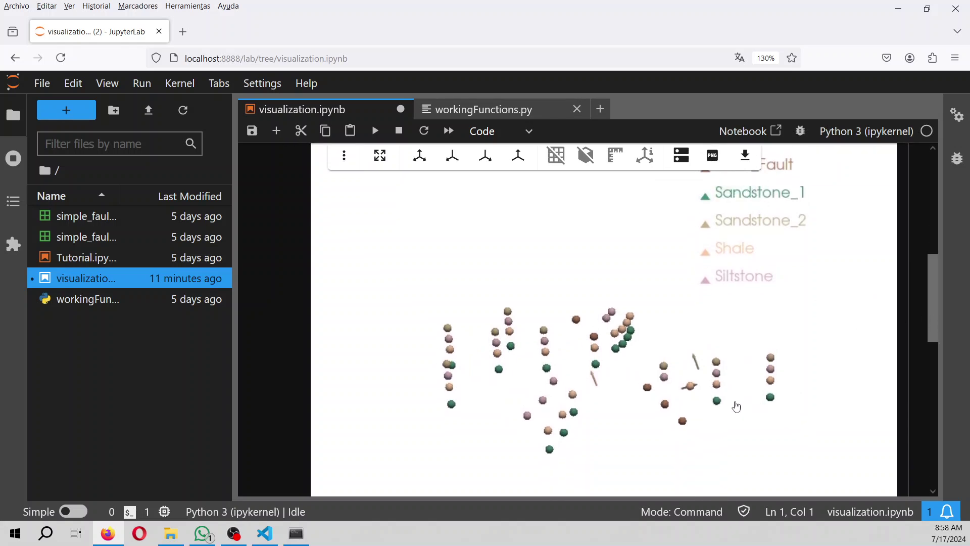
drag(934, 326, 933, 298)
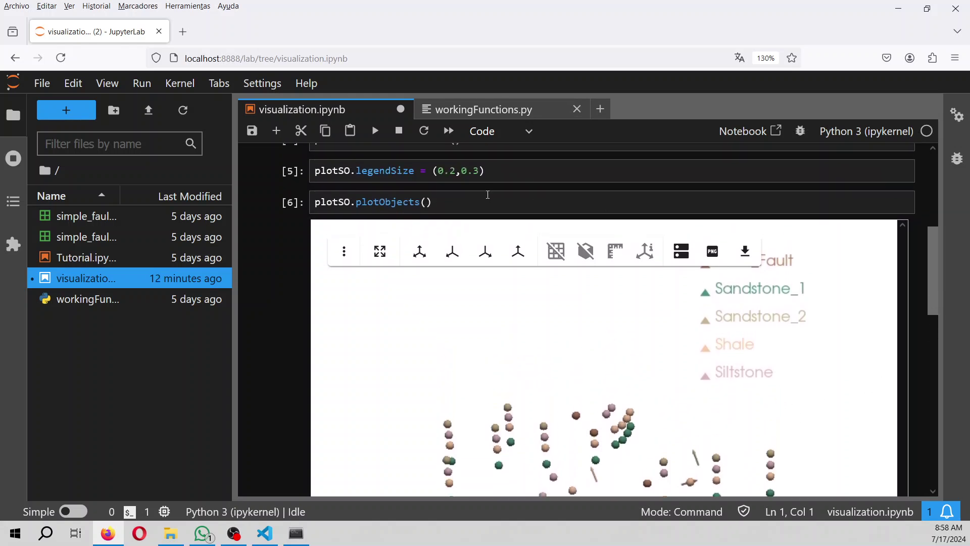
Re-run the plotObjects() cell as cell 7 to regenerate the 3D plot.
click(488, 200)
key(shift+Return)
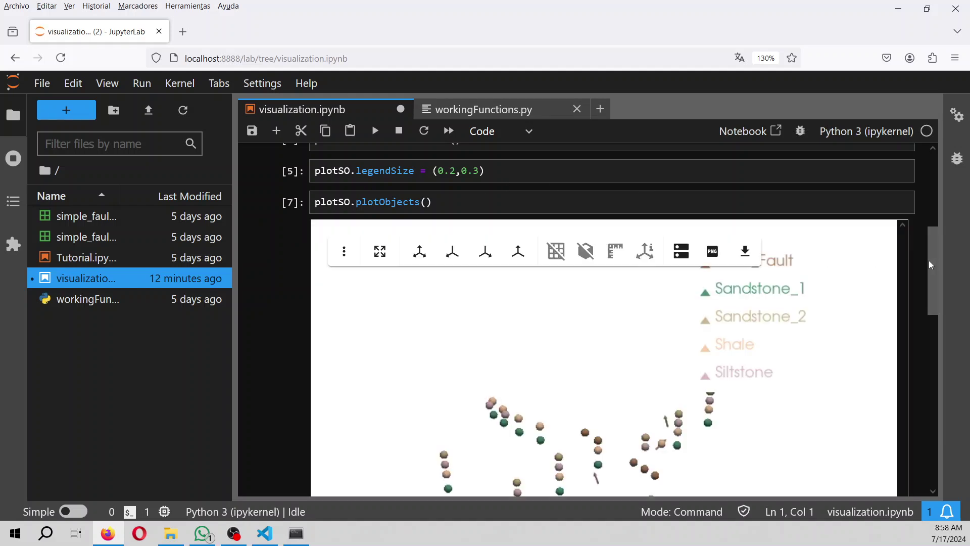
drag(933, 266, 932, 273)
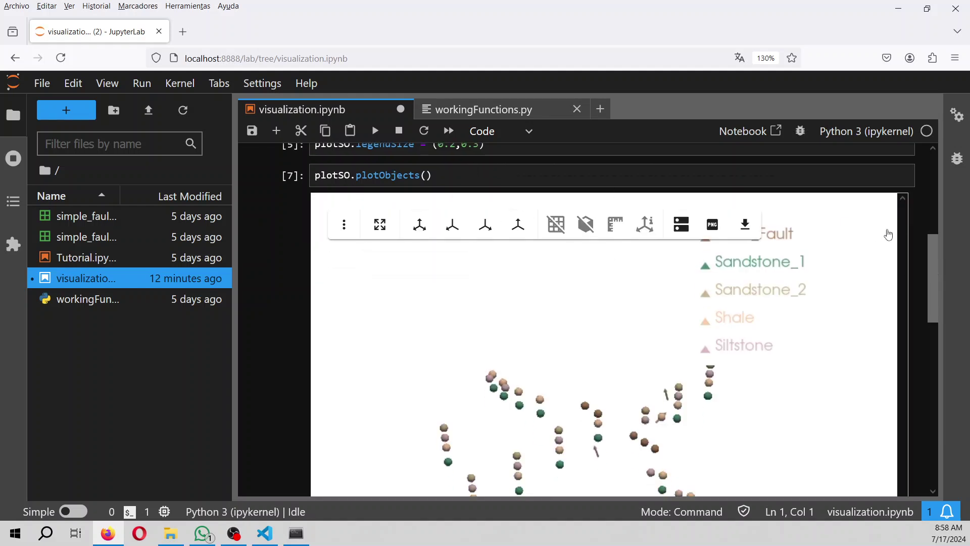
drag(932, 273, 932, 240)
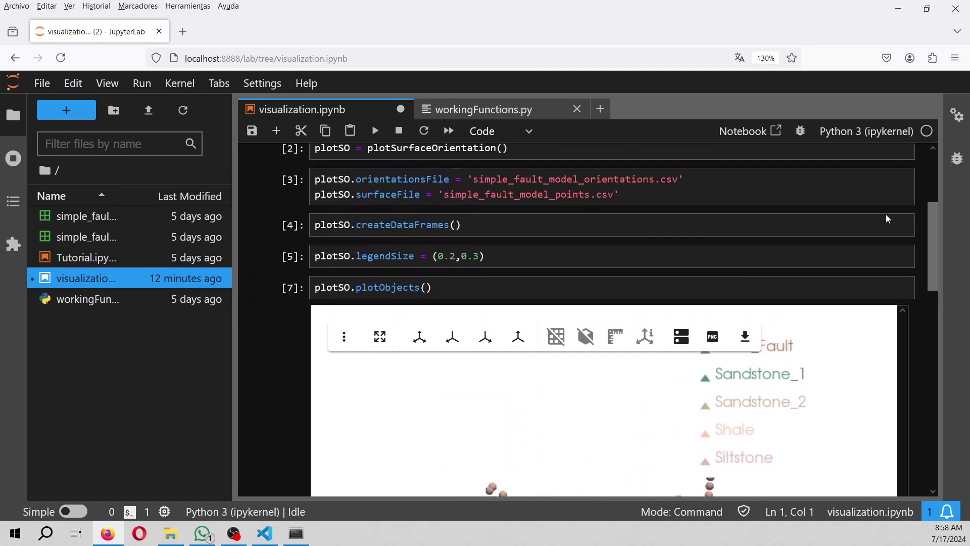
Restart the kernel and run all cells, tilt the plot side-on, and save visualization.ipynb.
click(449, 131)
click(641, 330)
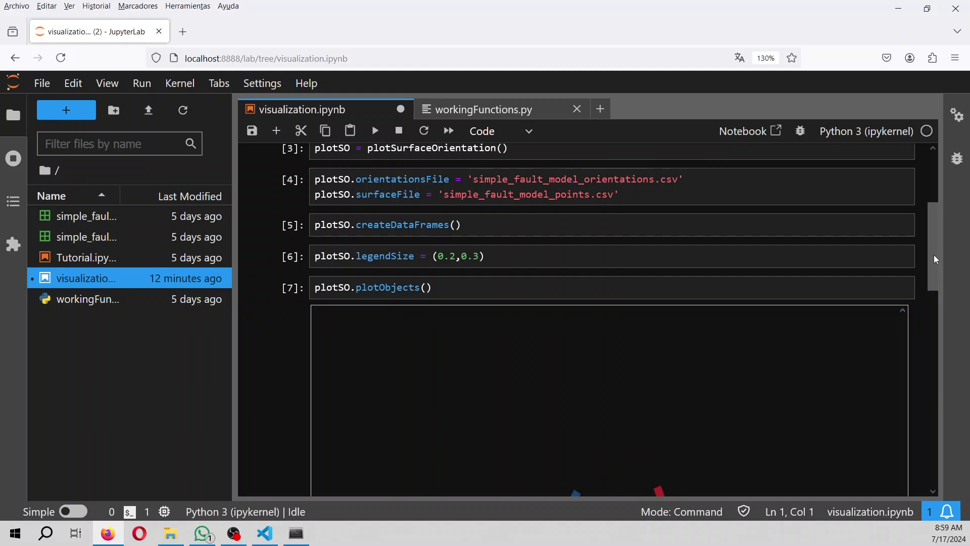
drag(932, 259, 933, 290)
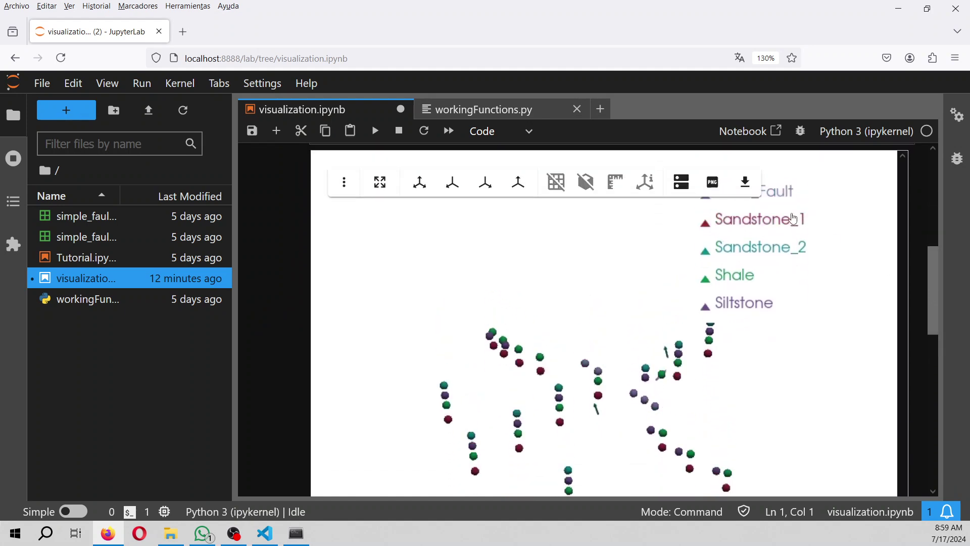
drag(669, 455, 563, 345)
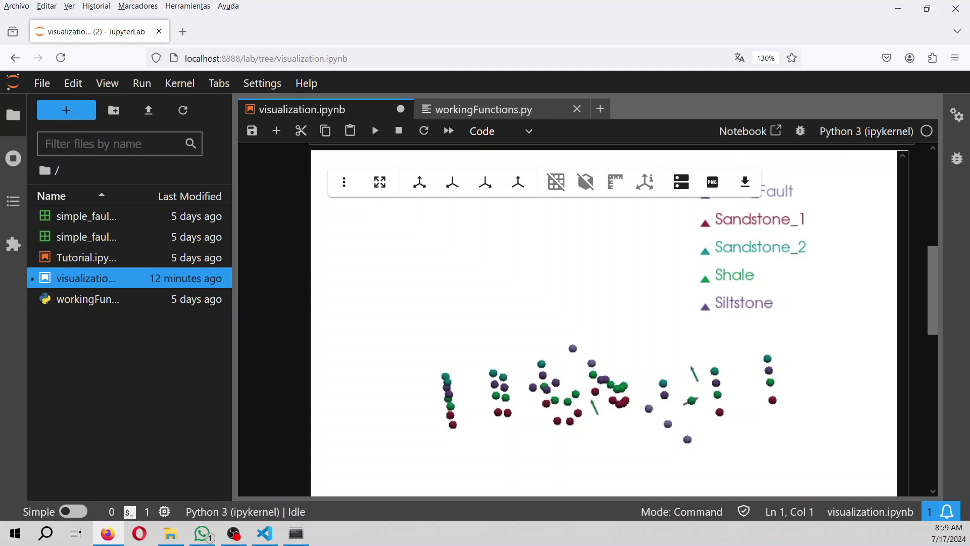
key(ctrl+s)
Go to aquifer.hatarilabs.com in a new tab and continue to the Hatarilabs sign-in form.
click(182, 31)
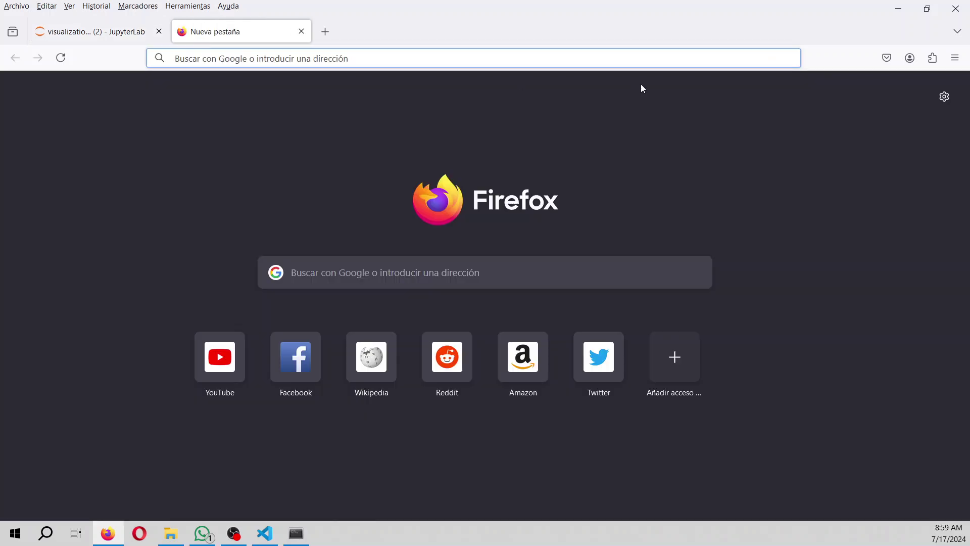
text(aquife)
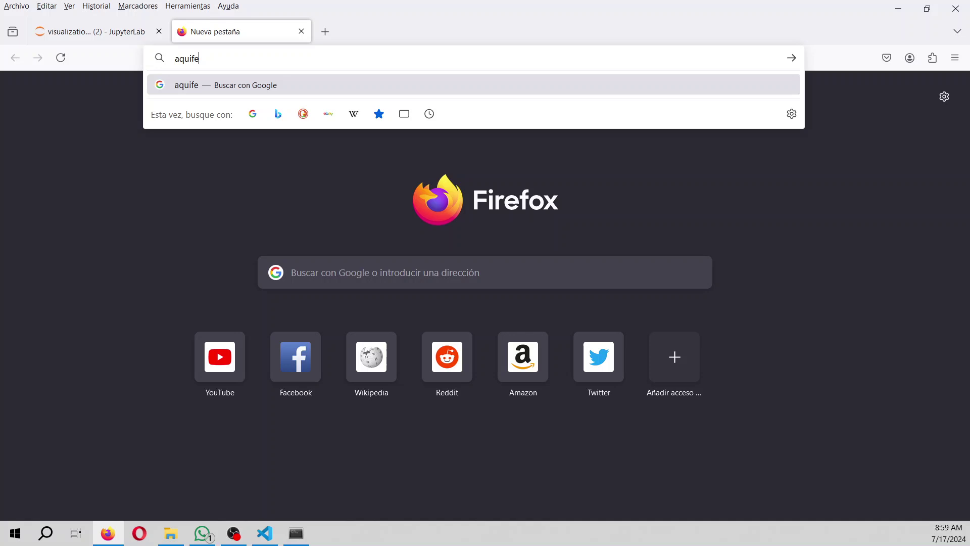
text(r.hatarilabs.com)
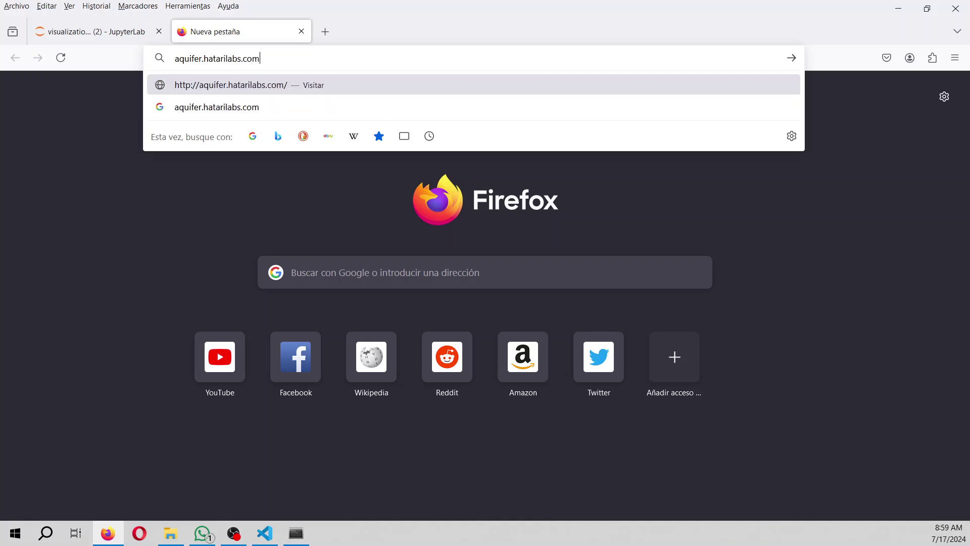
key(Return)
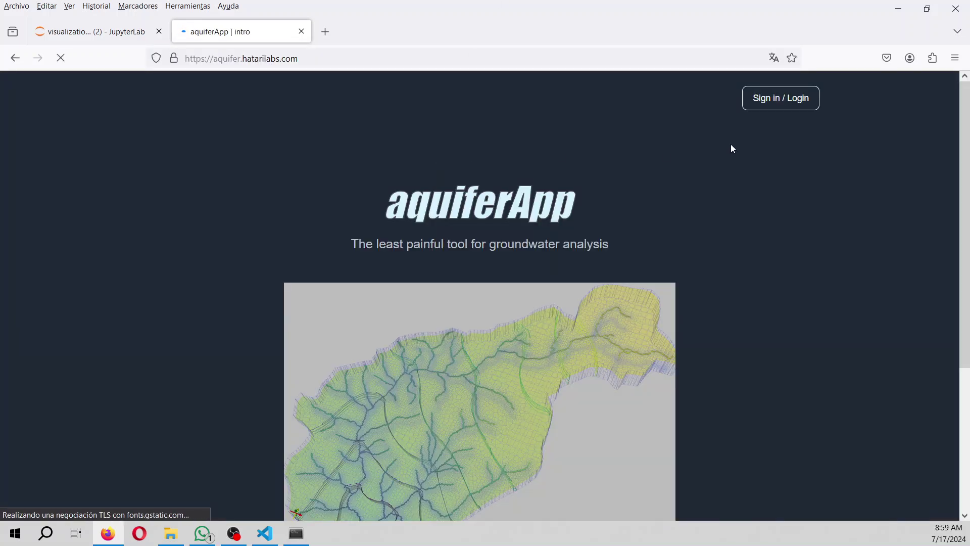
click(785, 105)
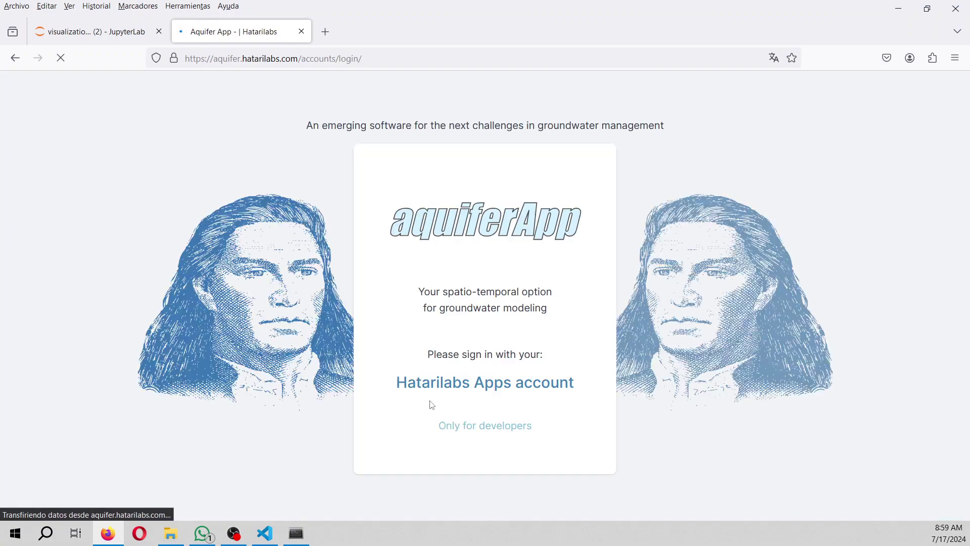
click(493, 382)
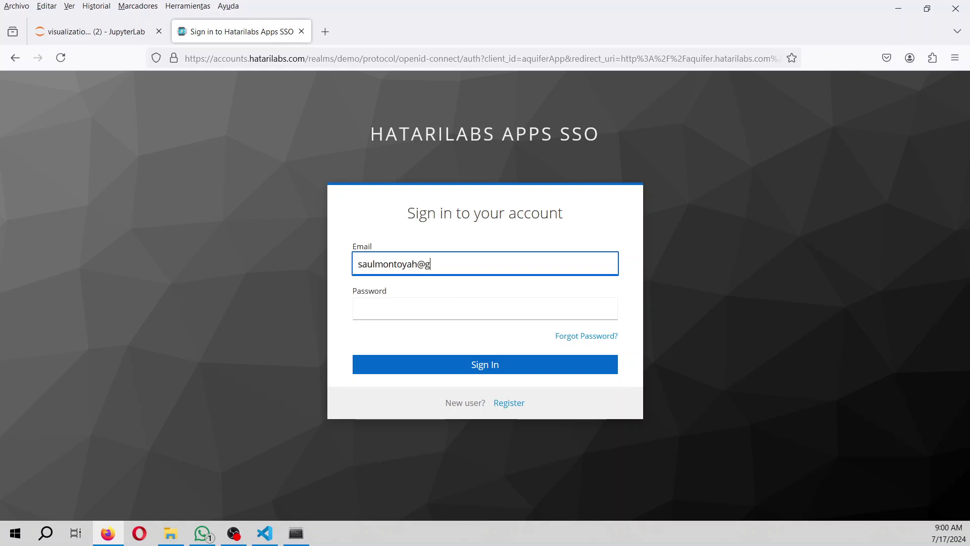
Enter the account e-mail and password to sign in.
text(mail.co)
key(Tab)
text(•)
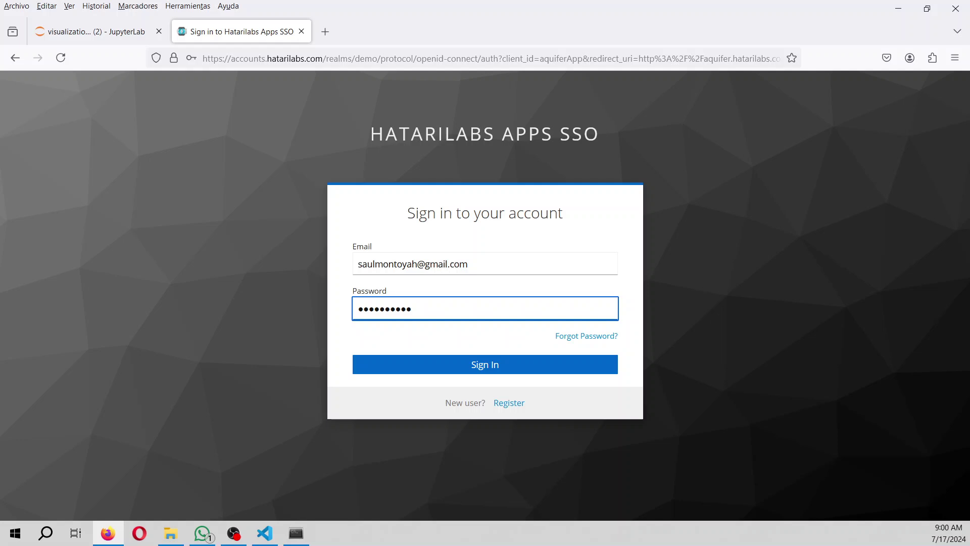
key(Return)
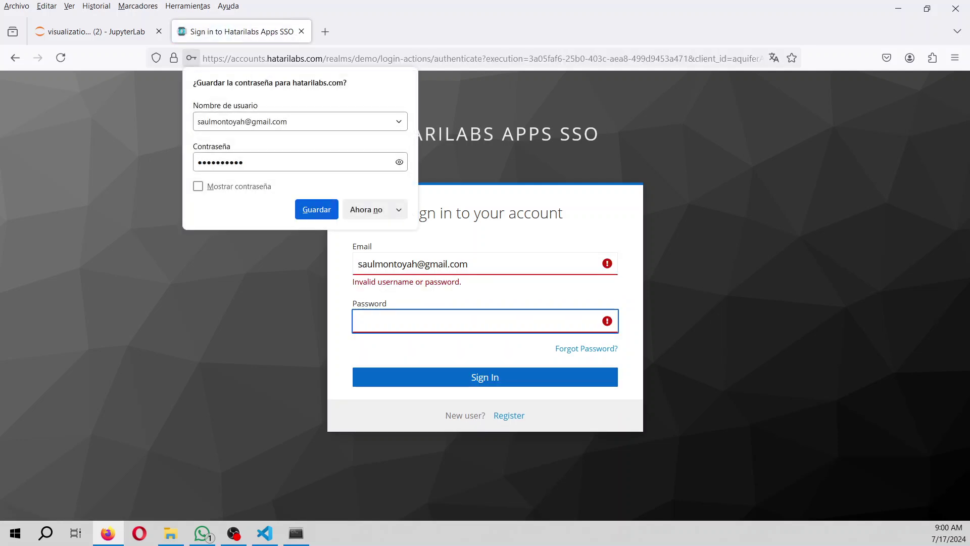
text(••)
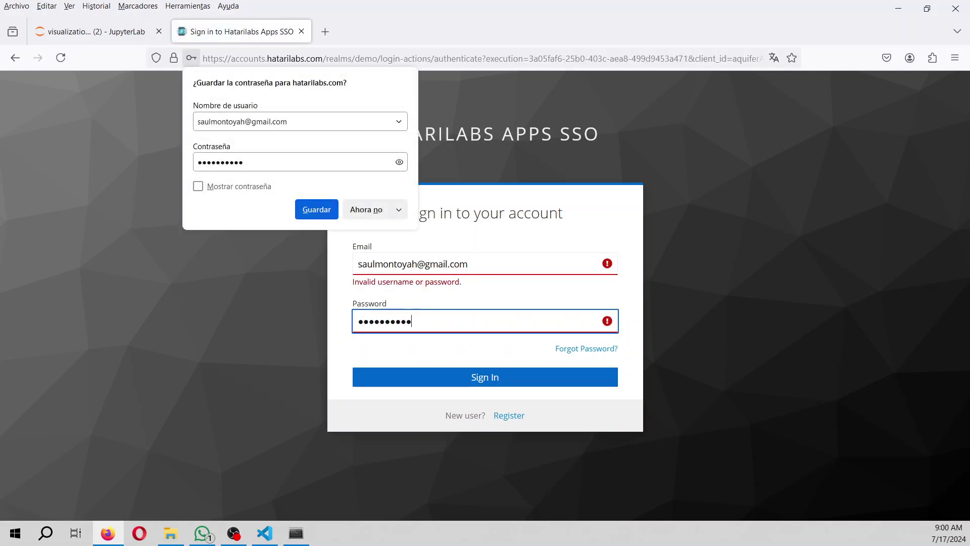
text(••••••••)
key(Return)
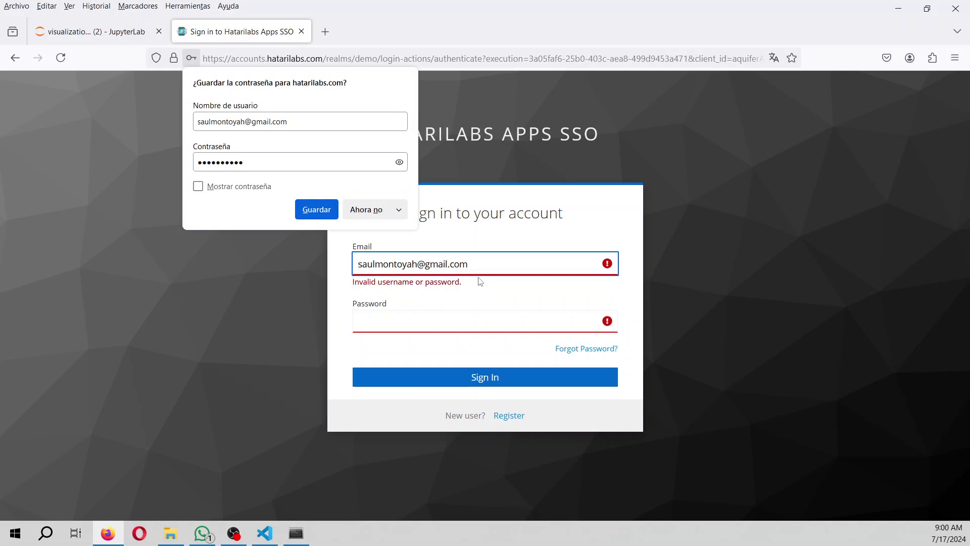
key(Tab)
text(•••••)
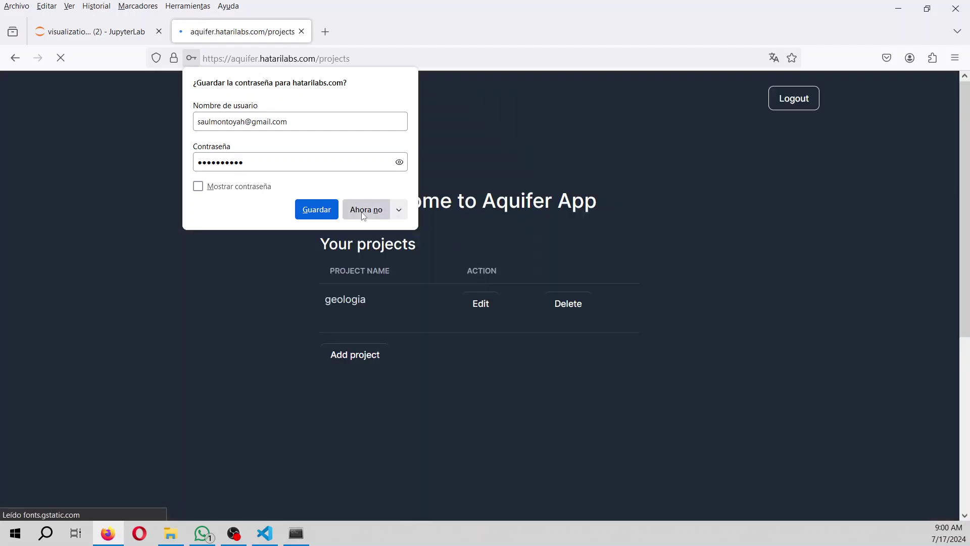
Dismiss the save-password prompt, delete the old geologia project and start a new one.
click(364, 209)
click(534, 308)
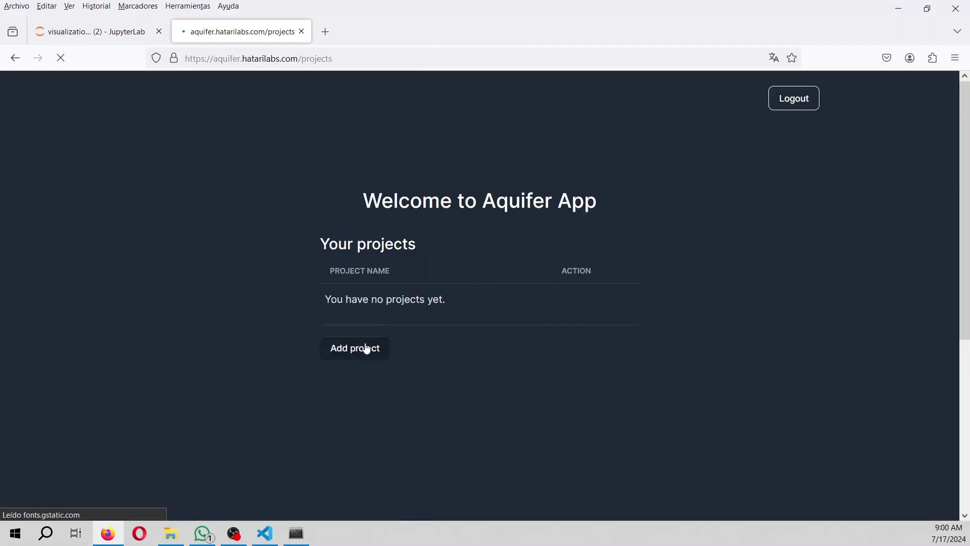
click(361, 355)
Name the project 'geology' with description '3d objects', upload it, and open its app gallery.
click(353, 253)
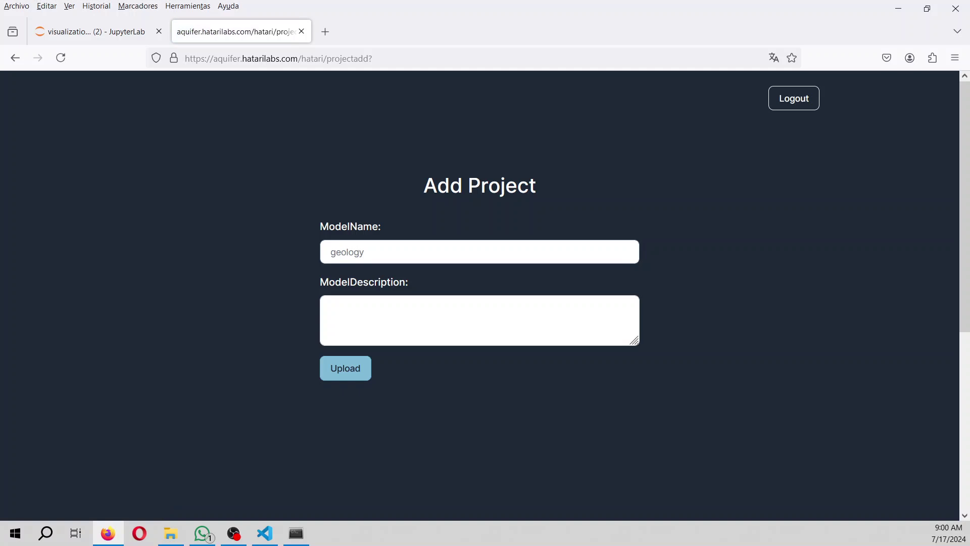
click(371, 323)
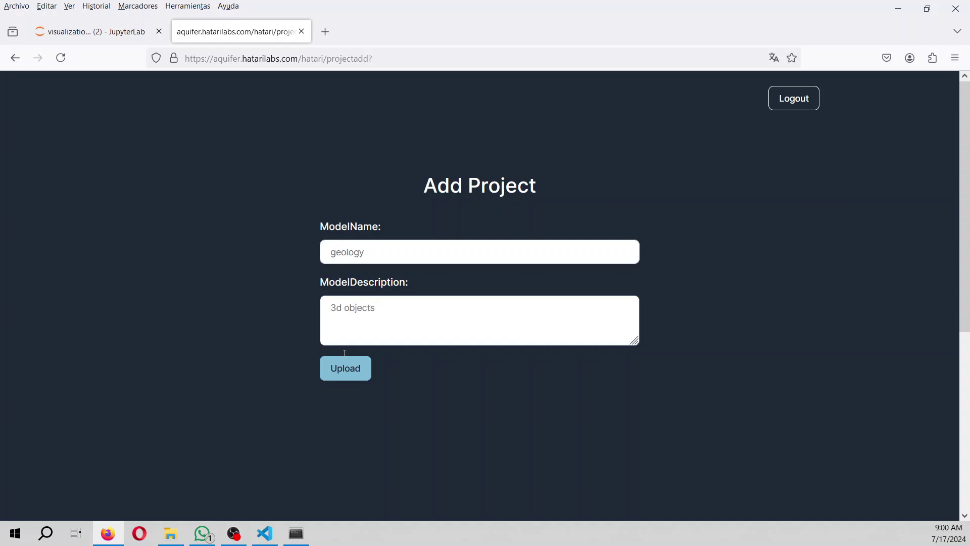
click(355, 370)
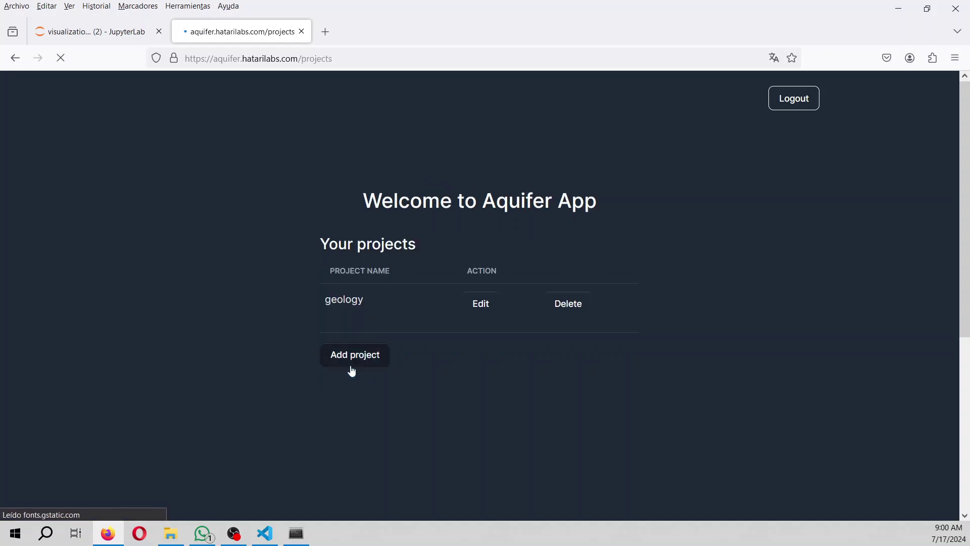
click(482, 305)
scroll(364, 460, down, 3)
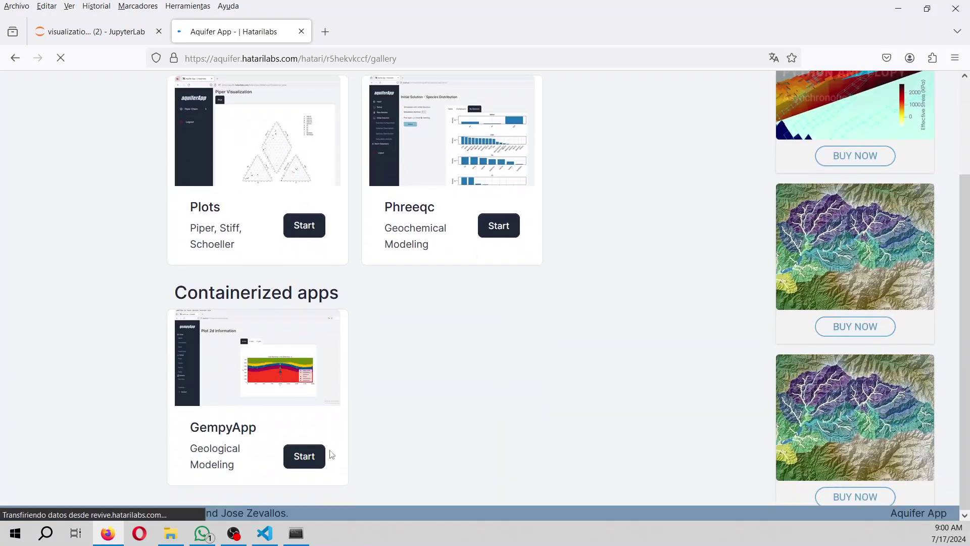
Launch GempyApp and enter mesh extents X 0–2000, Y 0–2000 and Z 0–750.
click(304, 457)
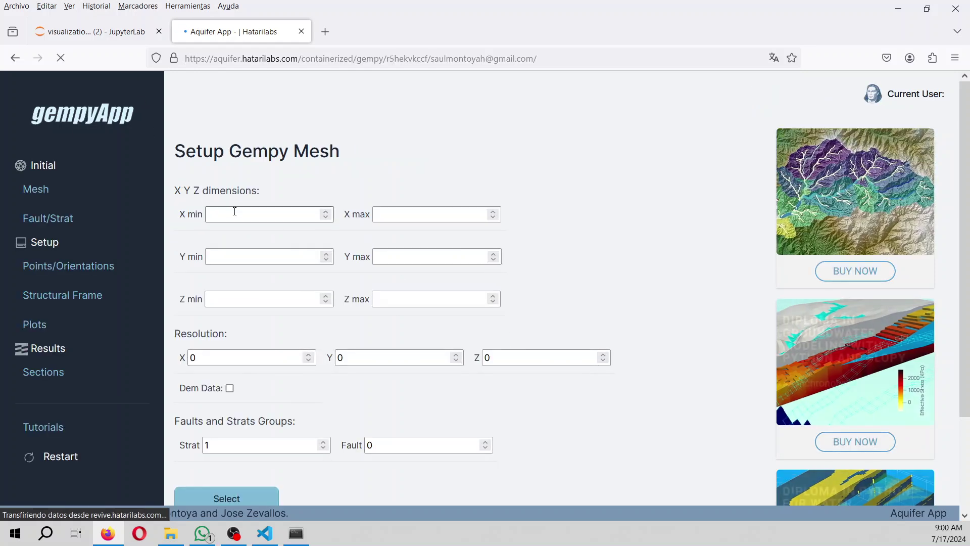
click(234, 210)
text(0)
key(Tab)
text(75)
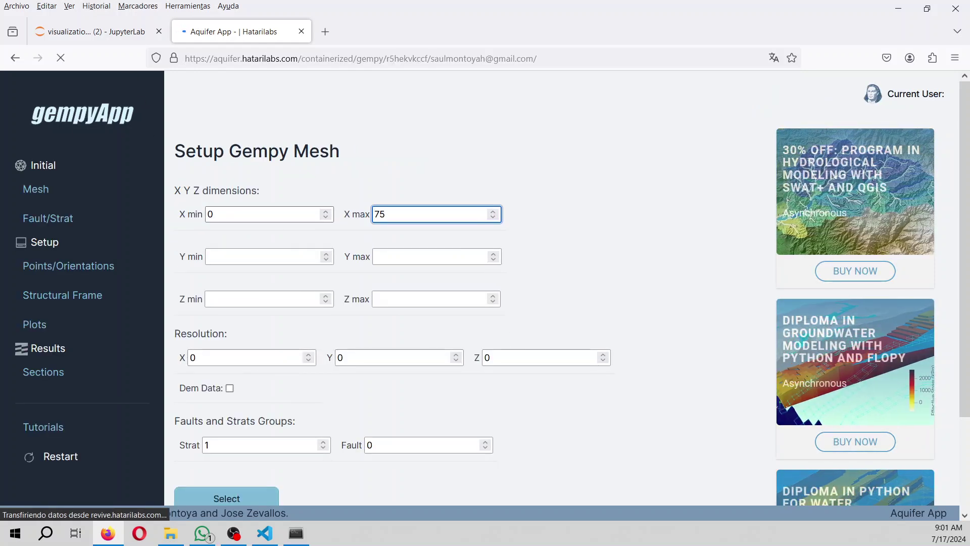
key(BackSpace)
key(BackSpace)
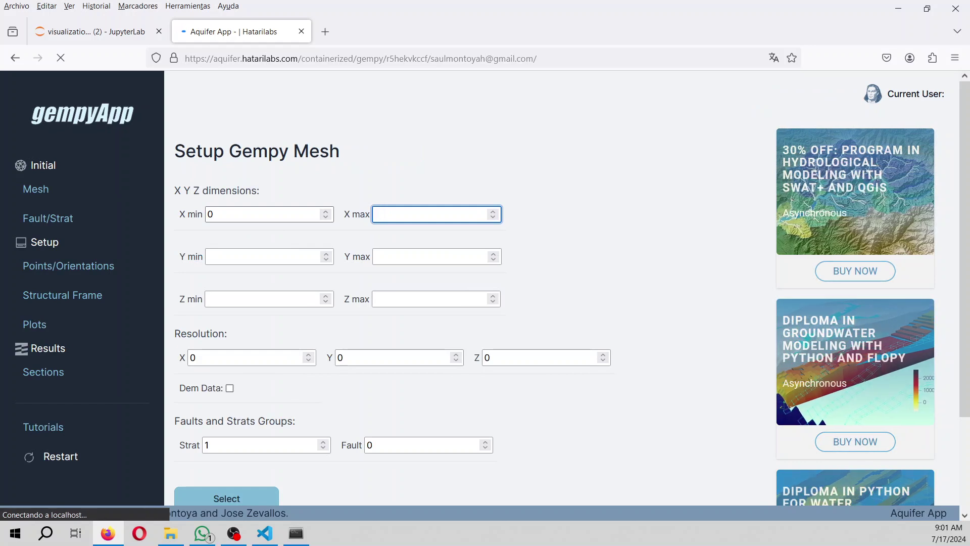
text(2000)
key(Tab)
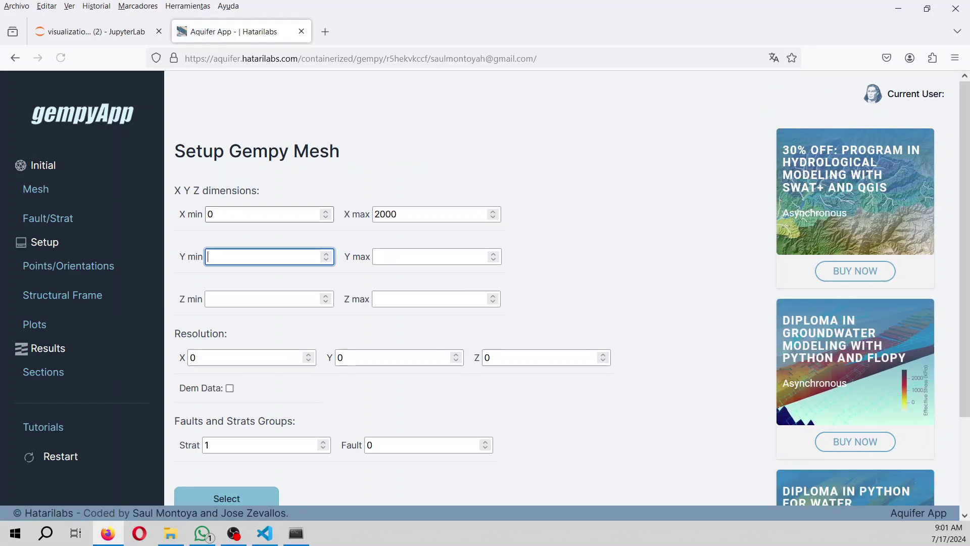
text(0)
key(Tab)
text(2000)
key(Tab)
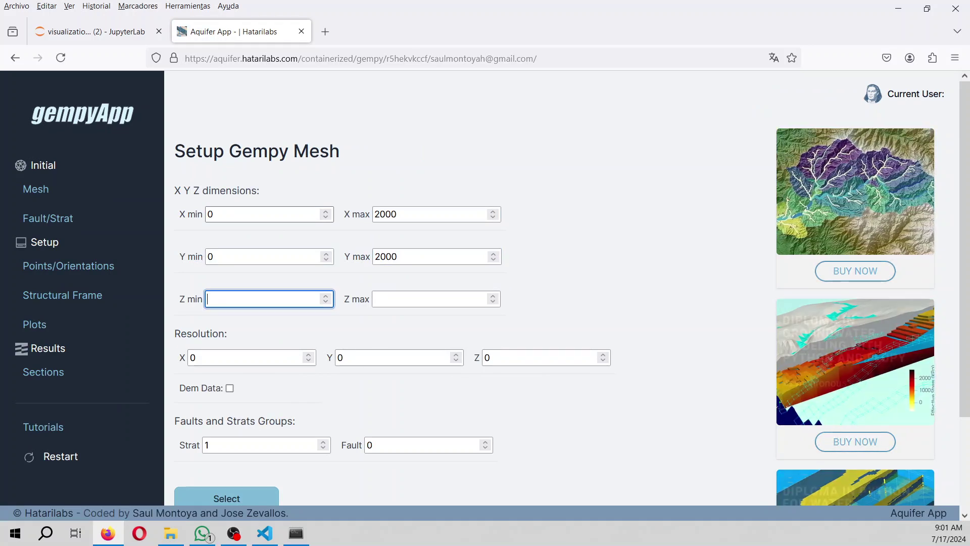
text(0)
key(Tab)
text(750)
Set the mesh resolution to 50×50×50 and the fault count to 1.
key(Tab)
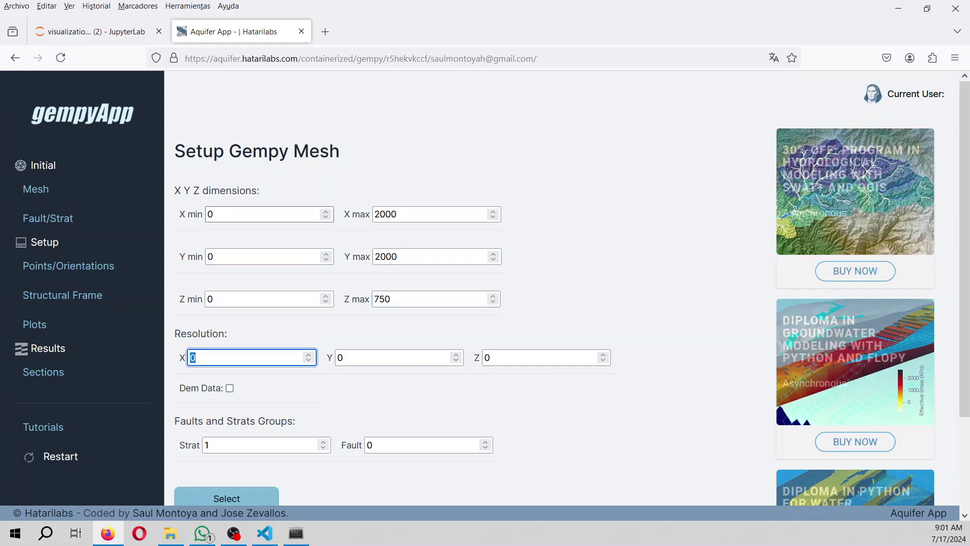
text(50)
key(Tab)
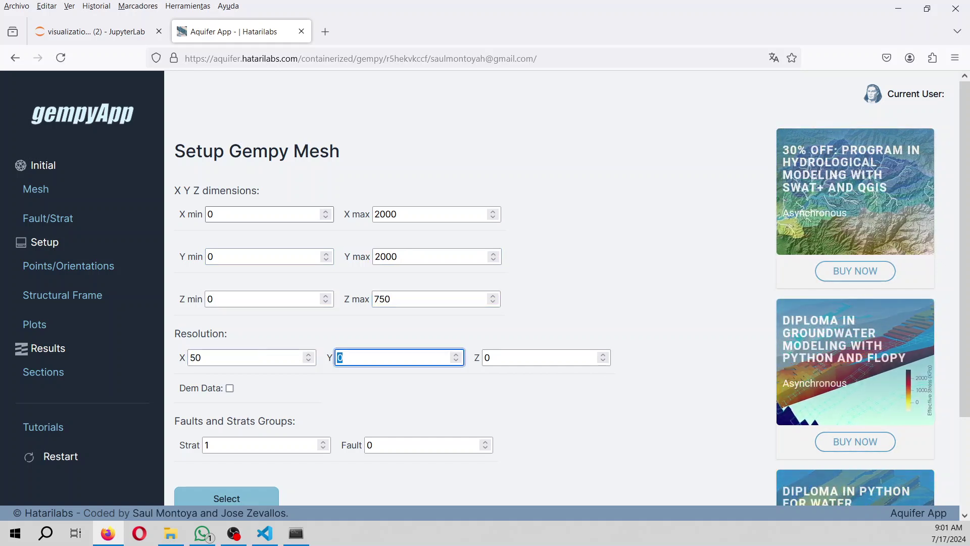
text(50)
key(Tab)
text(50)
key(Tab)
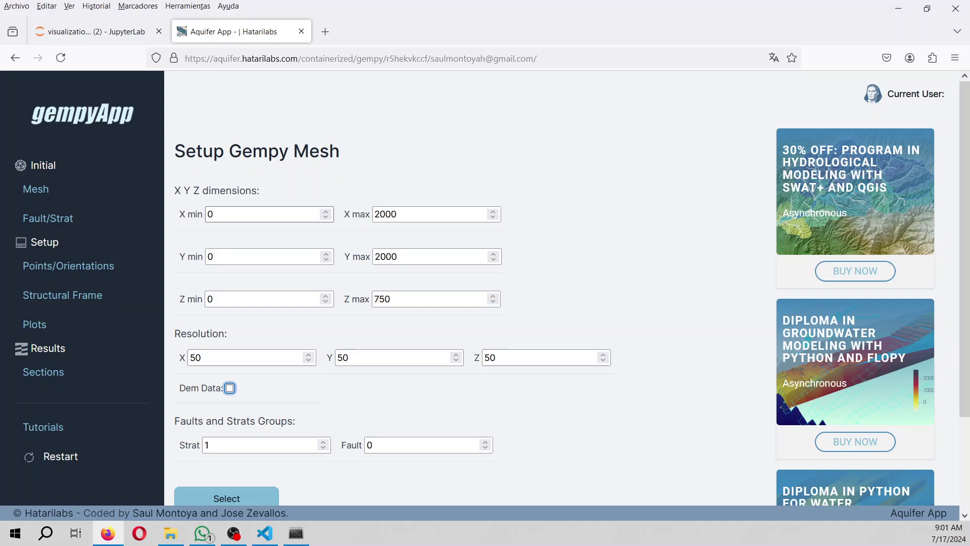
key(Tab)
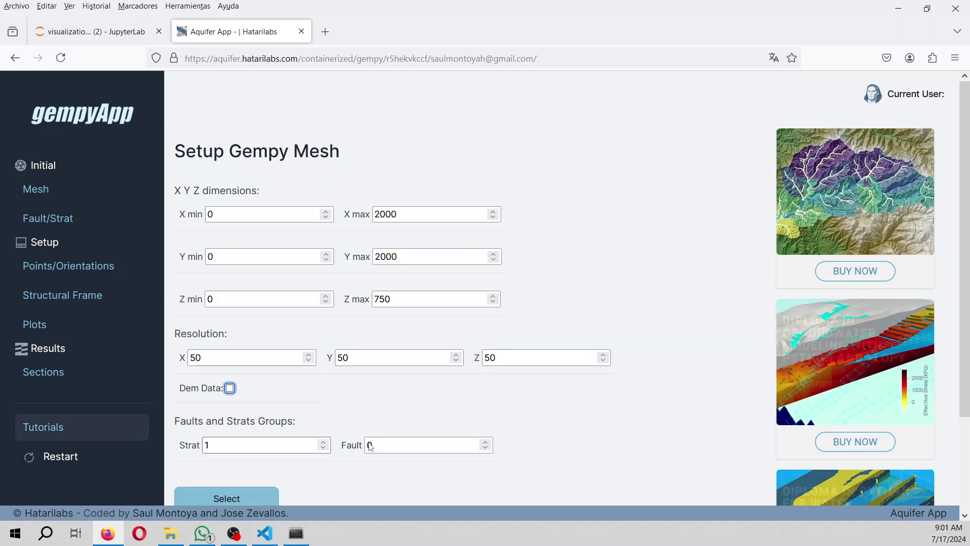
key(Tab)
text(1)
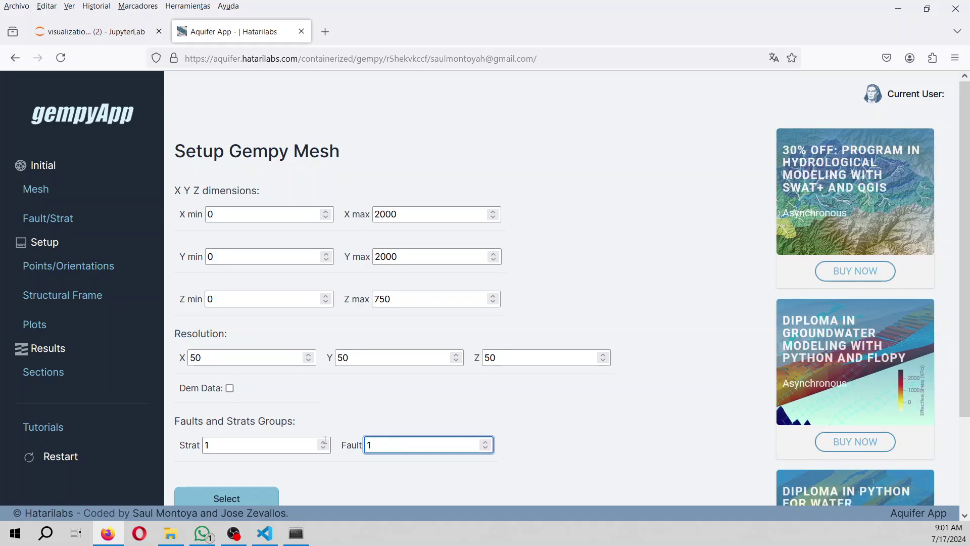
scroll(283, 485, down, 2)
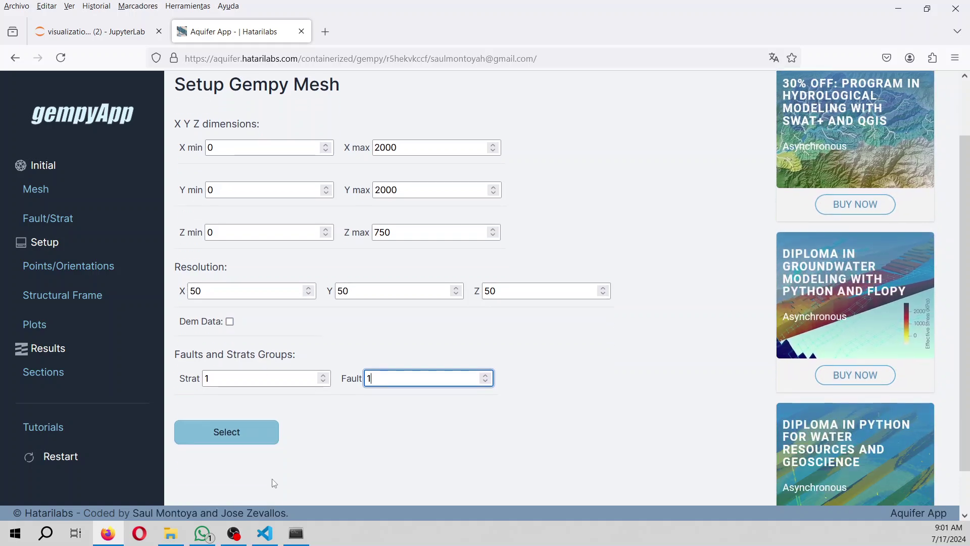
Submit the mesh settings and upload simple_fault_model_orientations.csv from the export folder in Documentos.
click(249, 442)
click(222, 234)
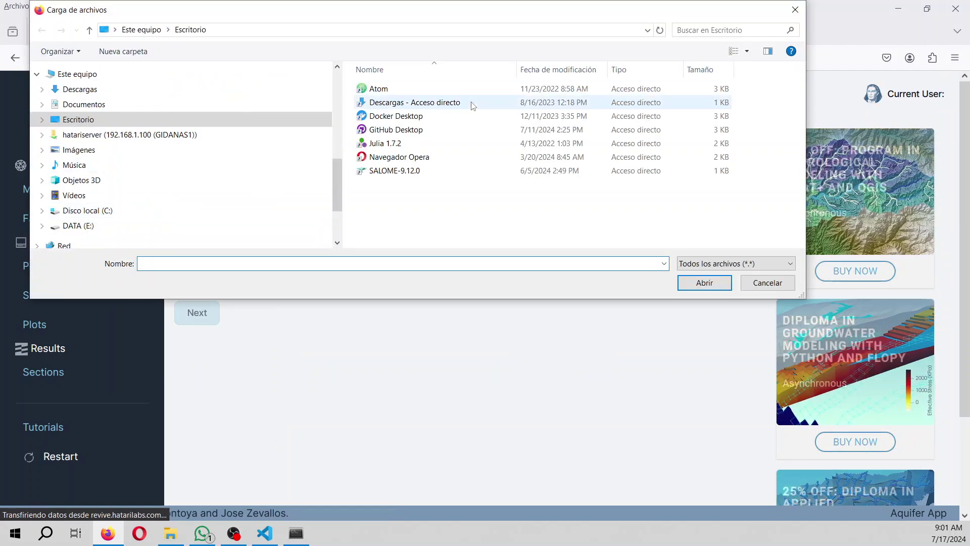
click(85, 104)
click(122, 91)
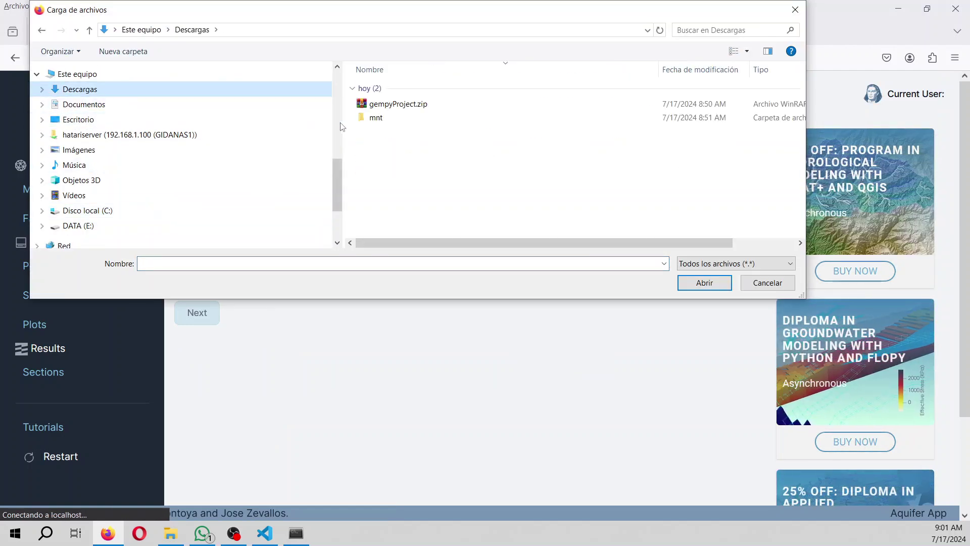
click(93, 105)
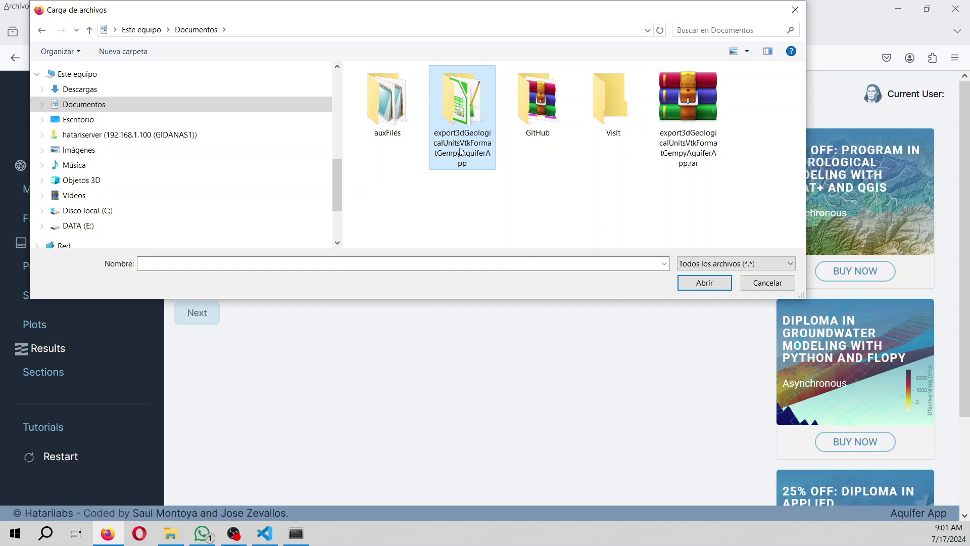
double_click(433, 131)
double_click(432, 130)
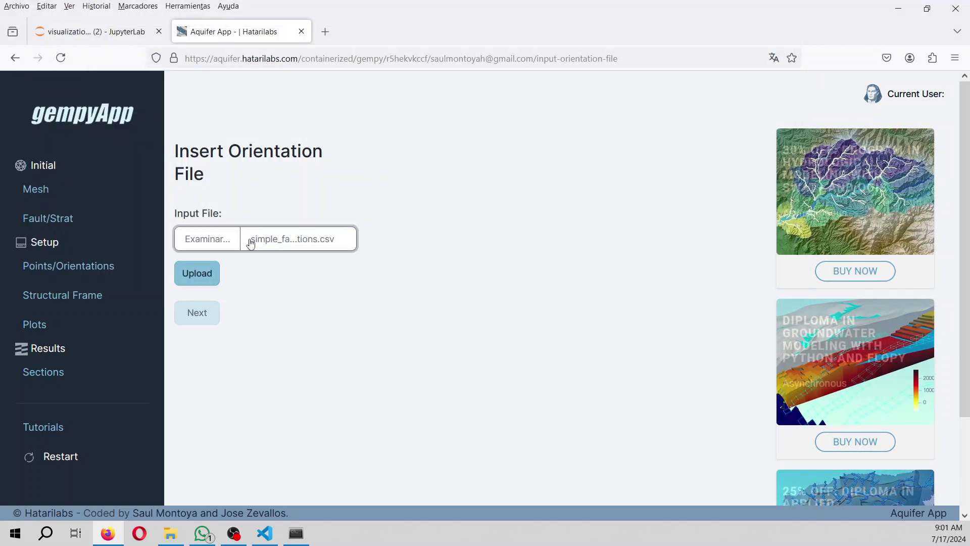
click(207, 273)
Continue to the point step and upload simple_fault_model_points.csv.
click(198, 311)
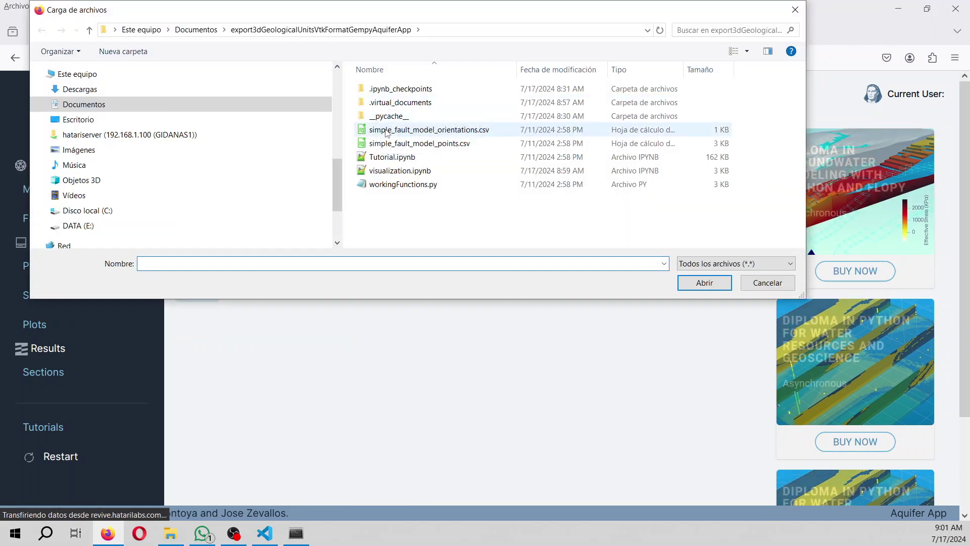
click(387, 146)
double_click(387, 146)
click(202, 254)
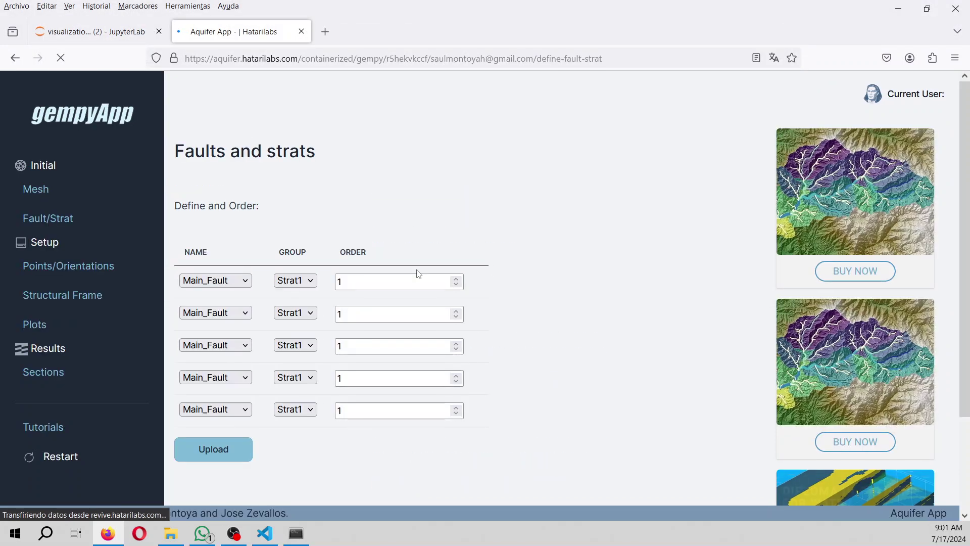
Name rows 2–5 Sandstone_1, Sandstone_2, Shale and Siltstone.
click(209, 314)
click(211, 346)
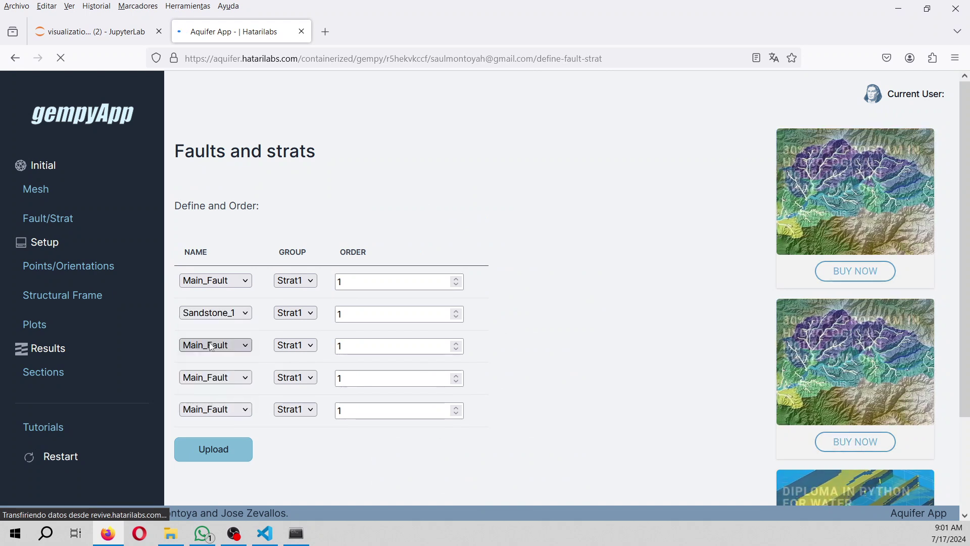
click(211, 346)
click(212, 396)
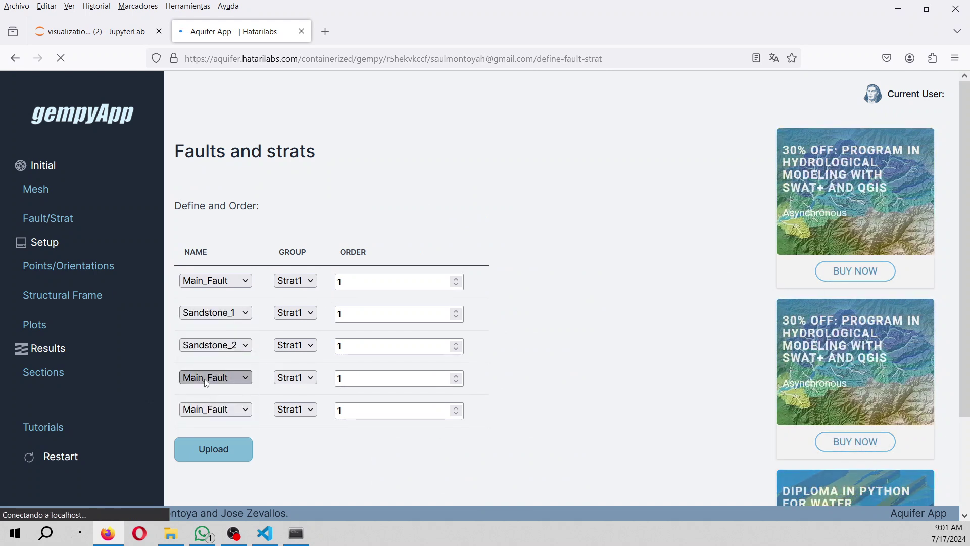
click(212, 377)
click(207, 444)
click(215, 409)
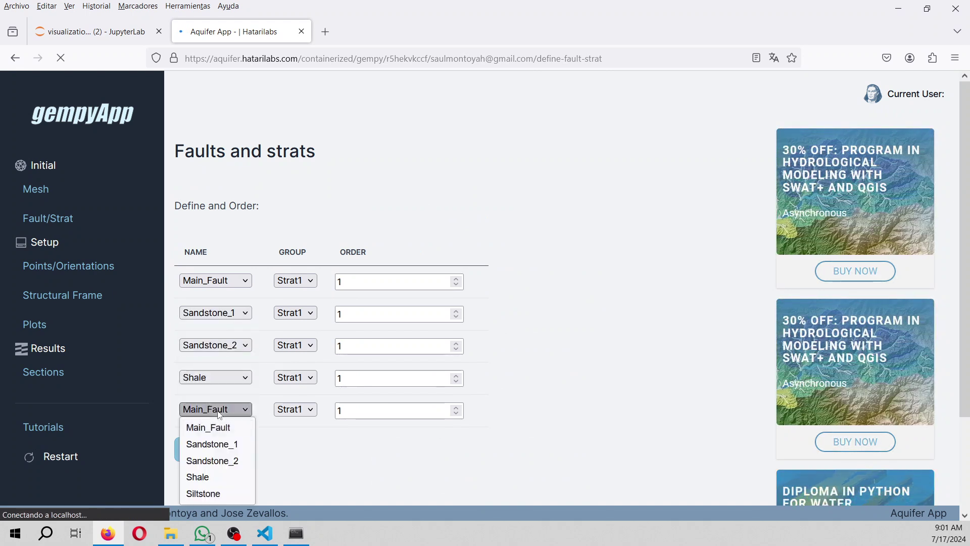
click(214, 494)
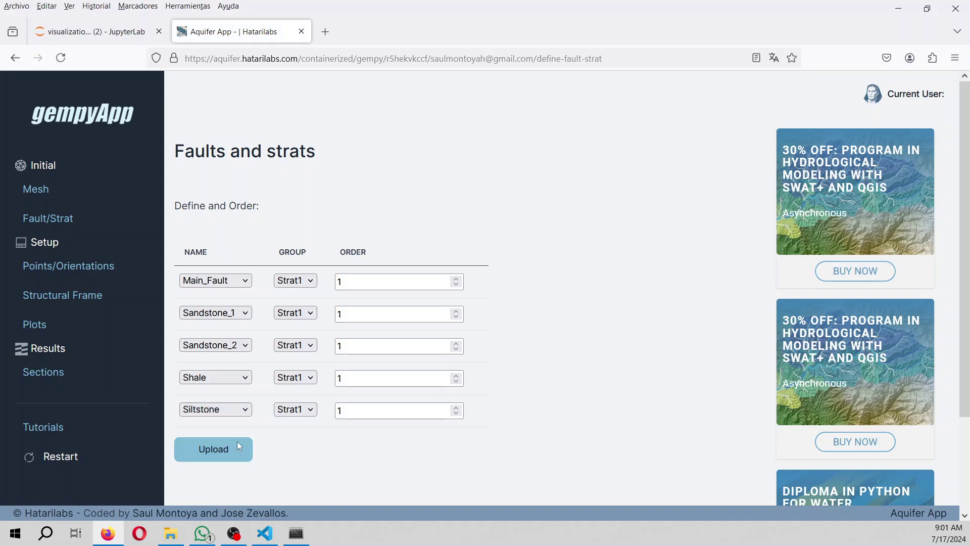
Assign Main_Fault to Fault1 and set orders Sandstone_1 4, Siltstone 2, Shale 3.
click(306, 284)
click(301, 315)
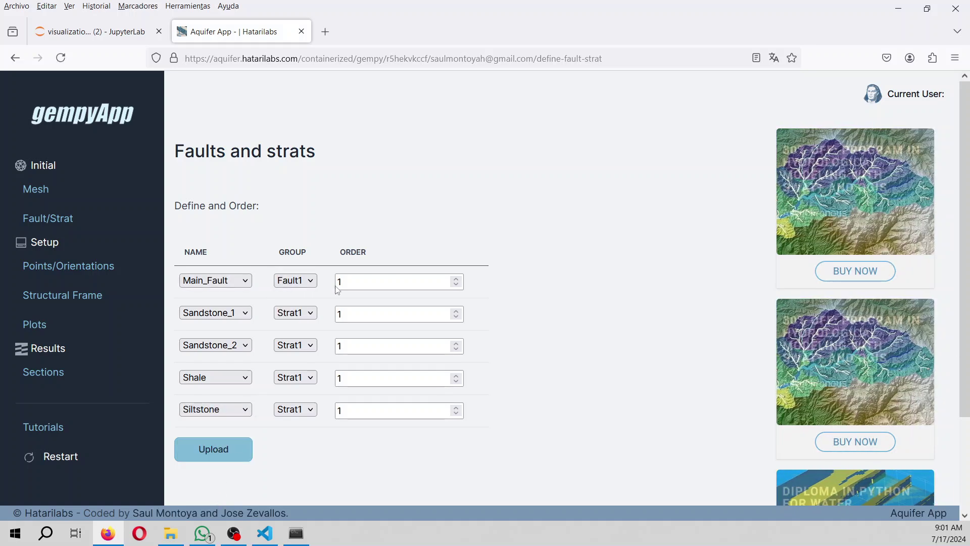
click(350, 315)
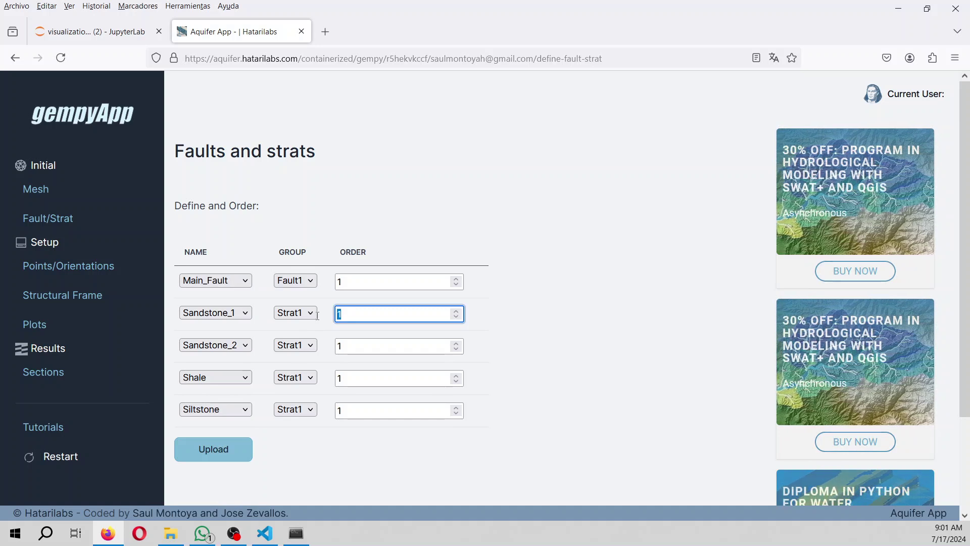
text(4)
click(357, 350)
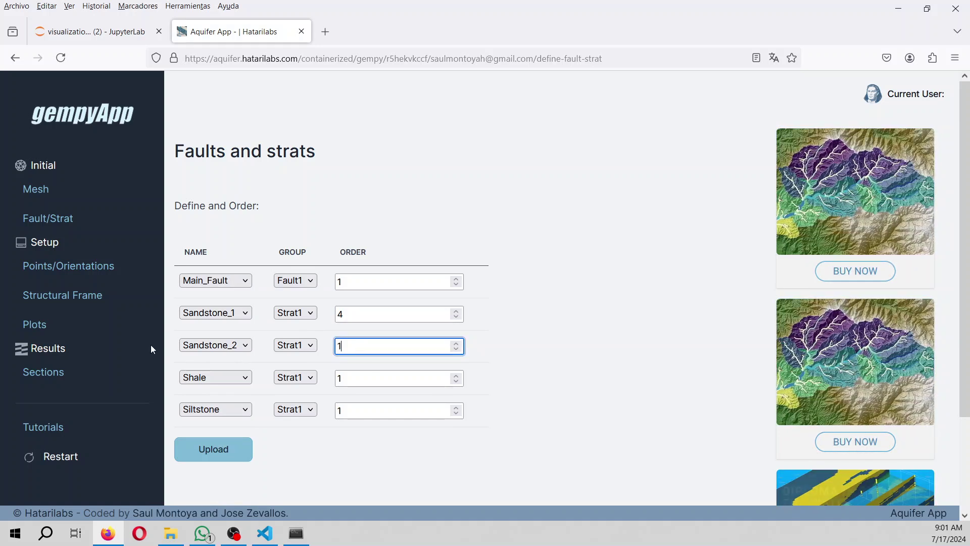
double_click(348, 410)
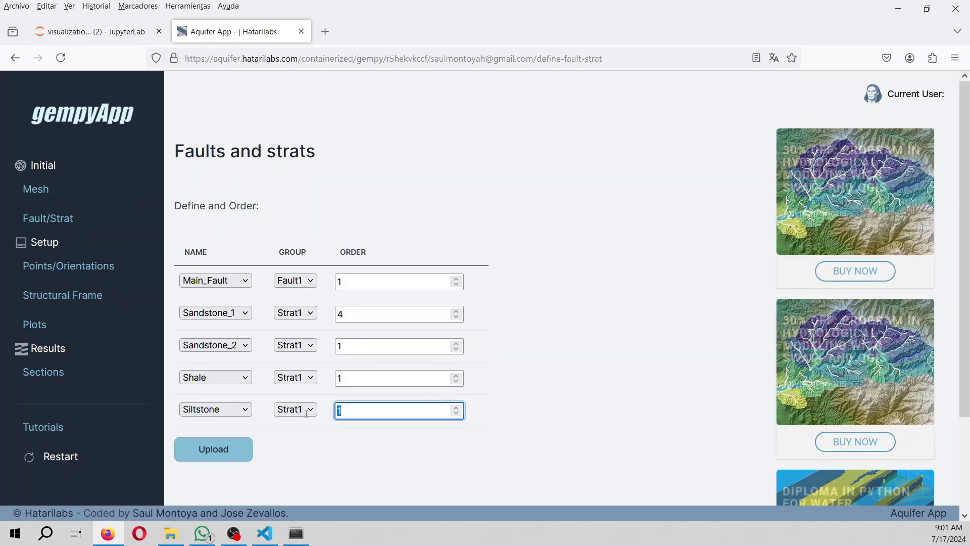
text(2)
click(350, 380)
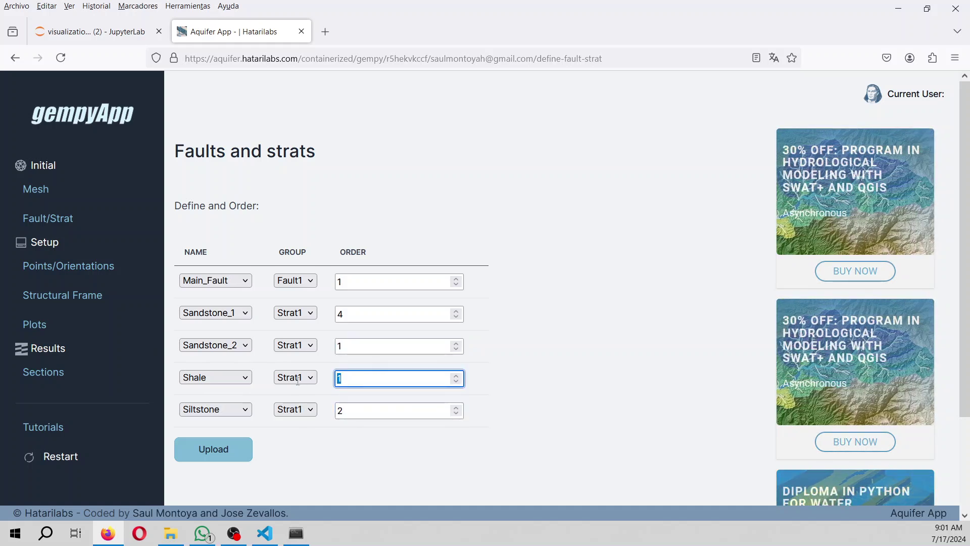
text(3)
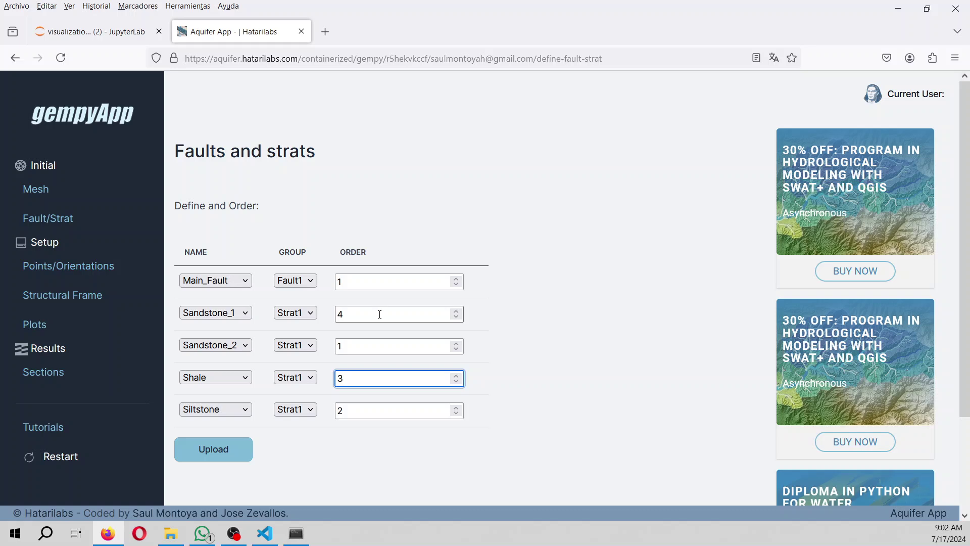
click(102, 32)
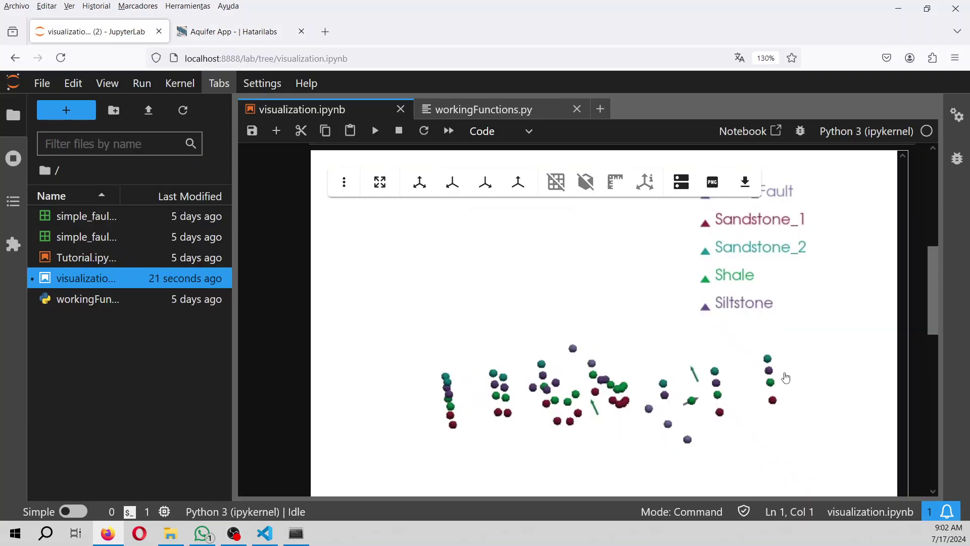
Return to the Aquifer App form and upload the fault and strat definitions.
click(208, 33)
click(232, 455)
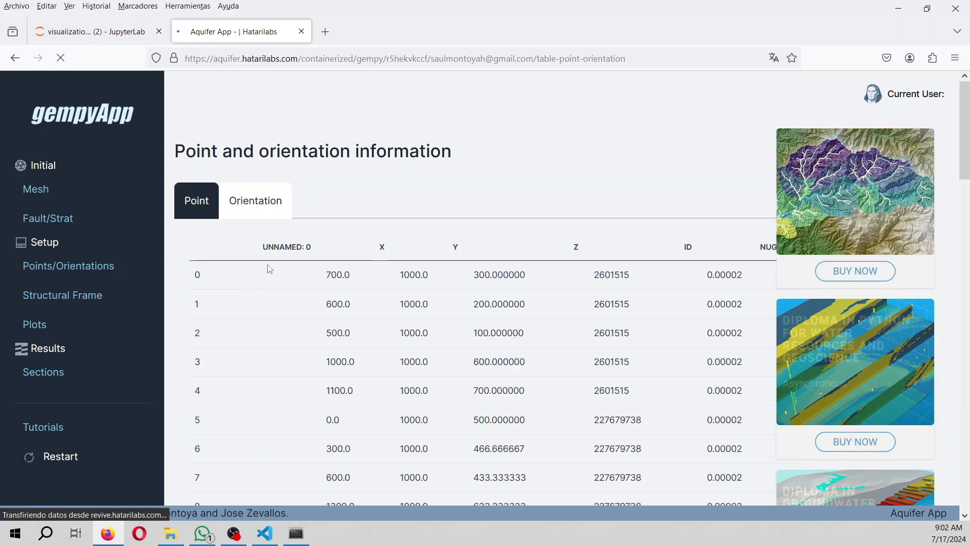
Review the Orientation table and Structural Frame summary, then go to the Plots page.
click(267, 201)
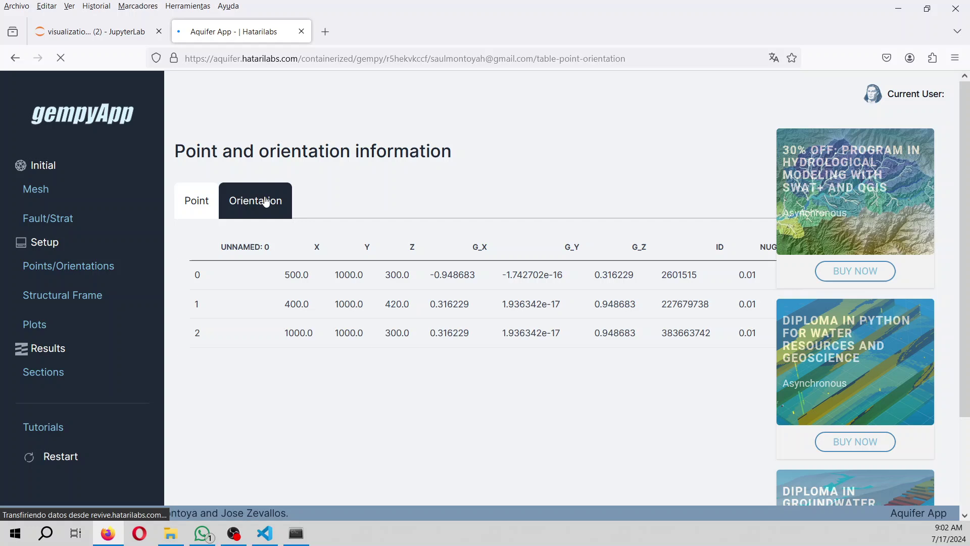
click(62, 295)
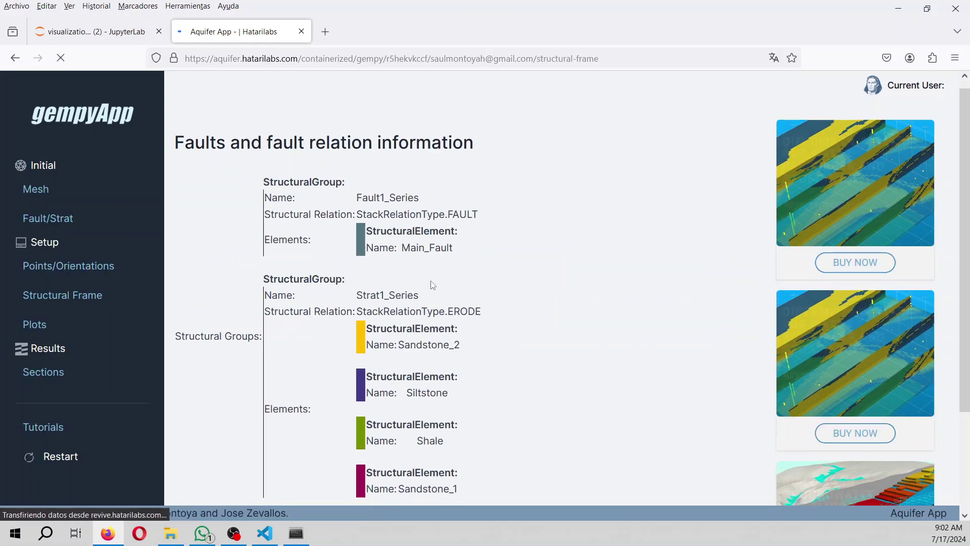
scroll(433, 283, down, 2)
click(35, 324)
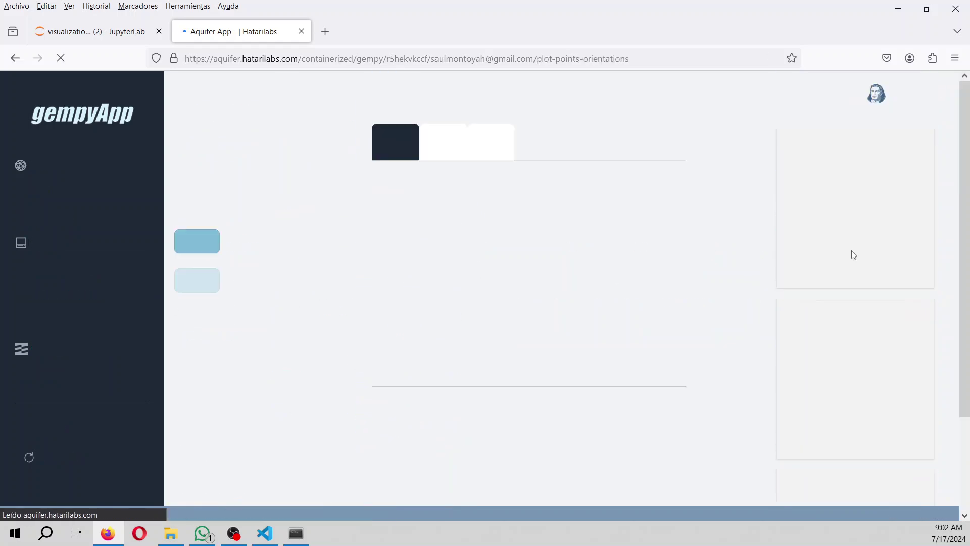
View the Y-direction section, start the geological interpolation and refresh its progress.
click(461, 154)
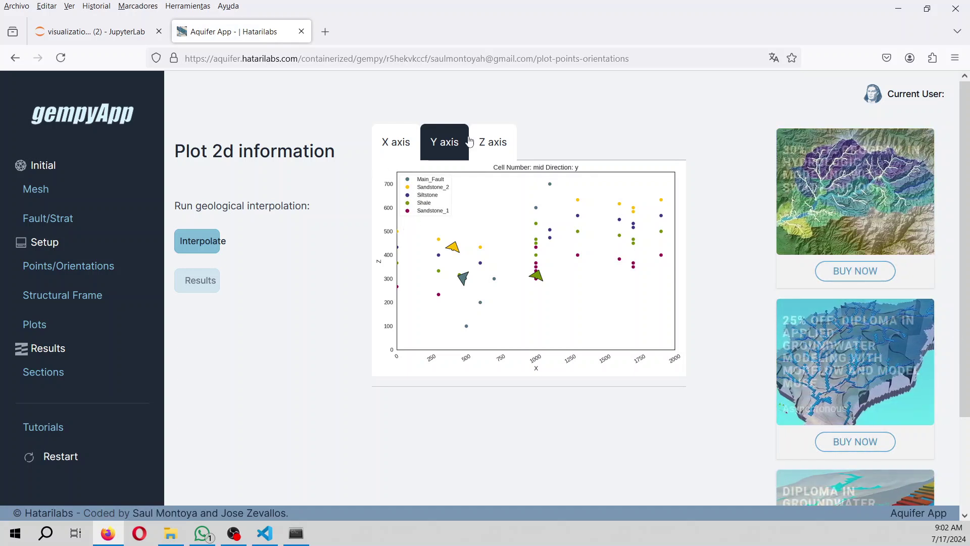
click(191, 253)
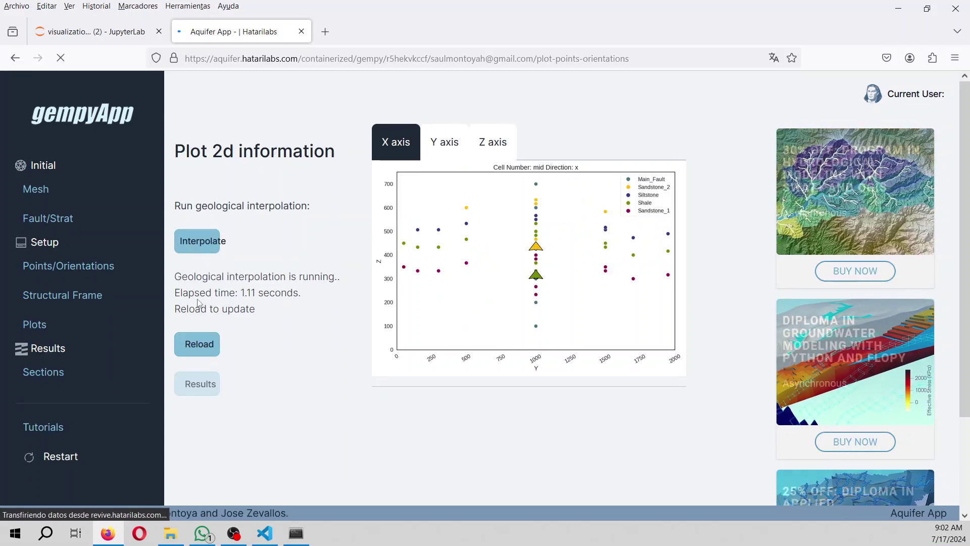
click(209, 349)
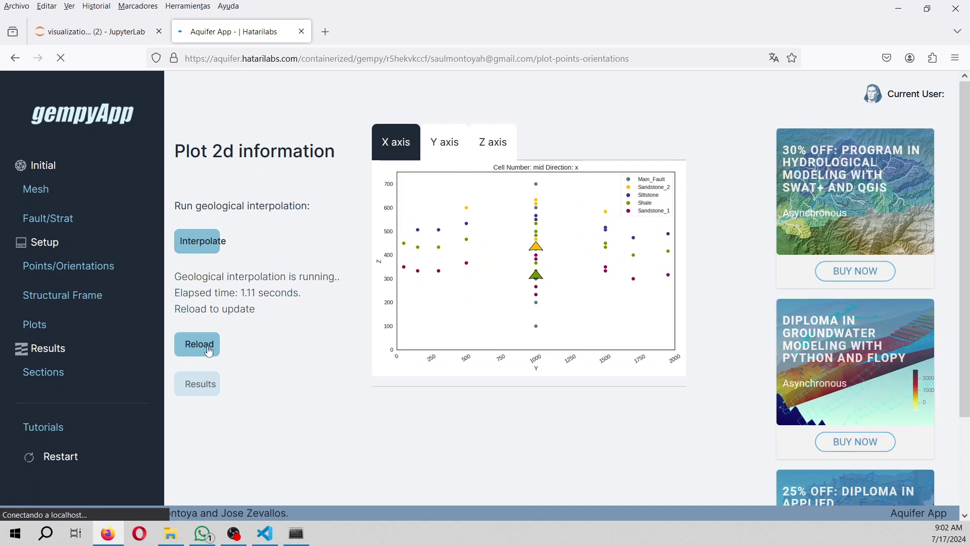
Delete the old mnt folder and gempyProject.zip from Descargas.
click(170, 533)
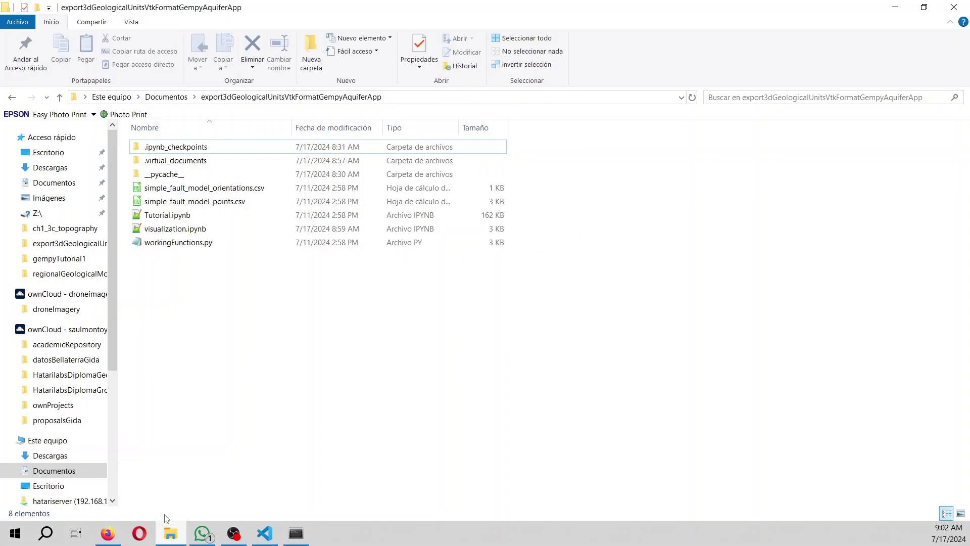
click(49, 454)
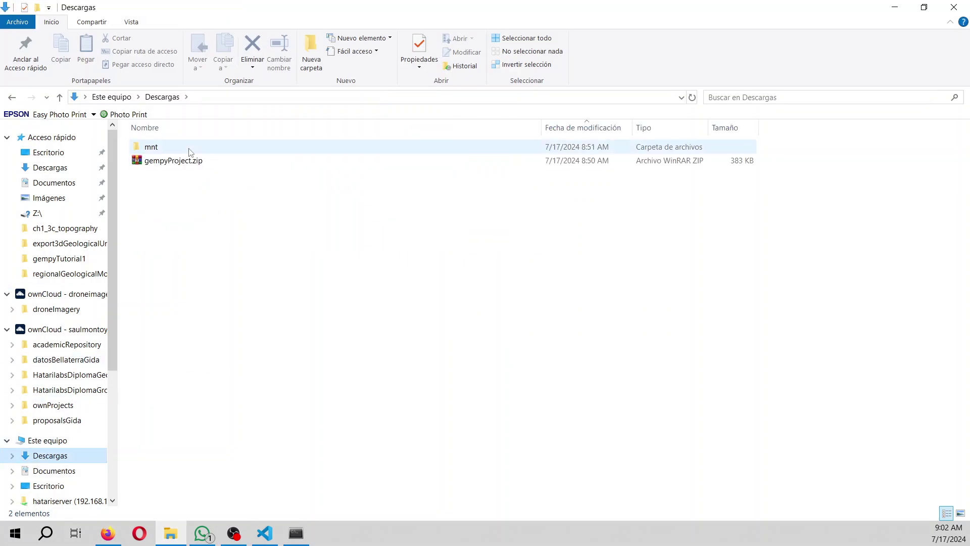
click(189, 154)
shift+click(172, 160)
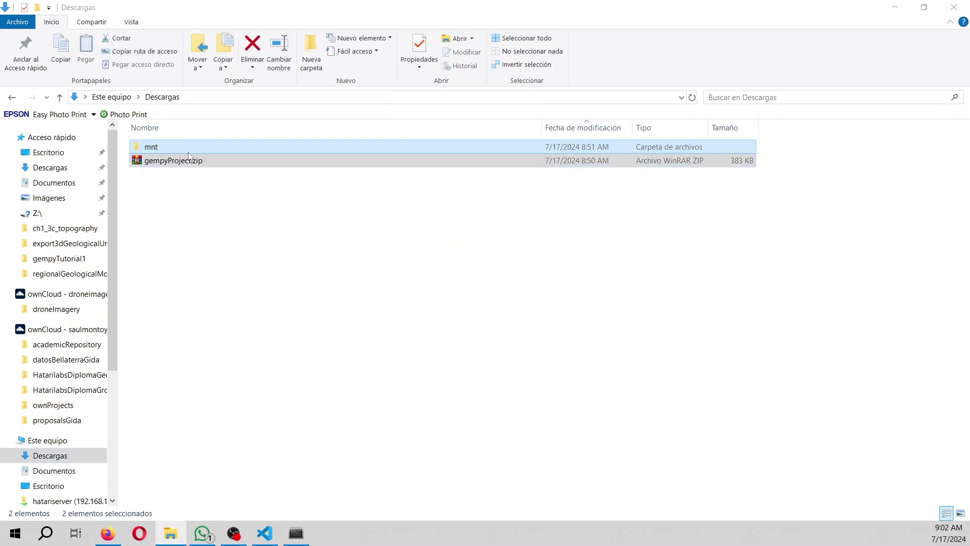
key(Delete)
Reload the app, open the lithology results and show the Y then Z axis cross-sections.
click(894, 7)
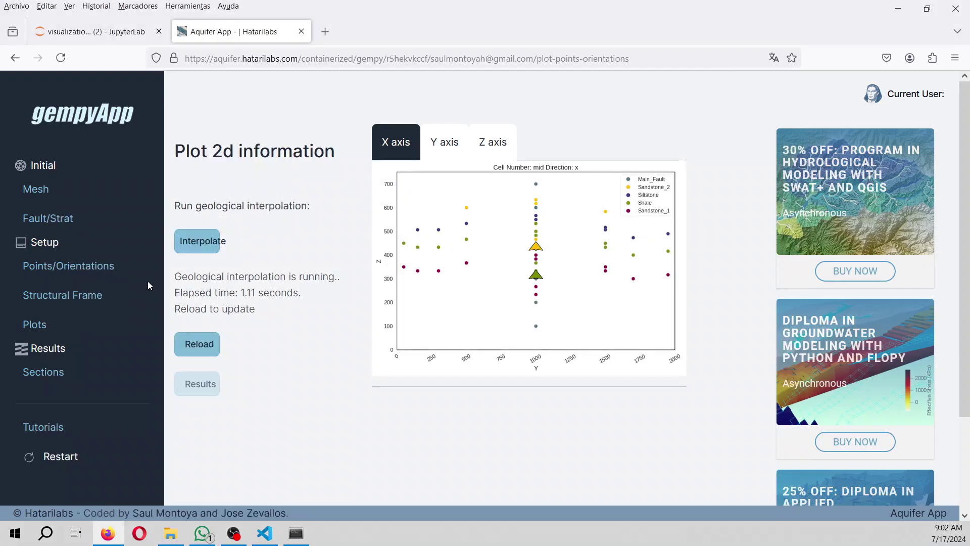
click(210, 345)
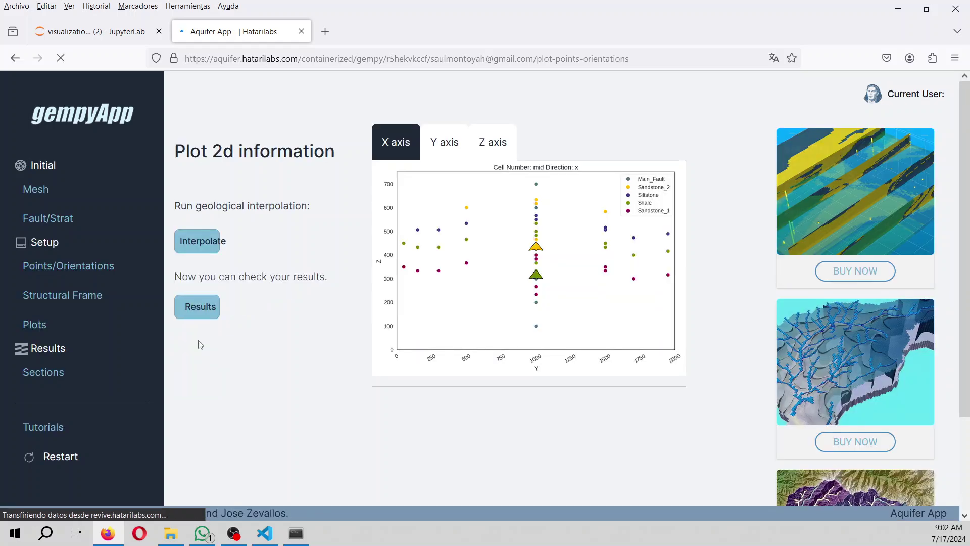
click(202, 310)
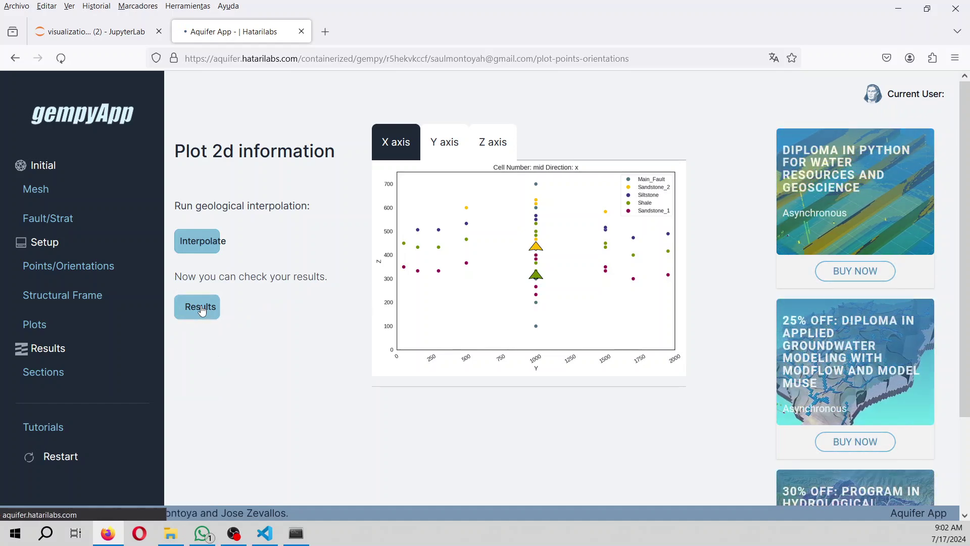
click(258, 203)
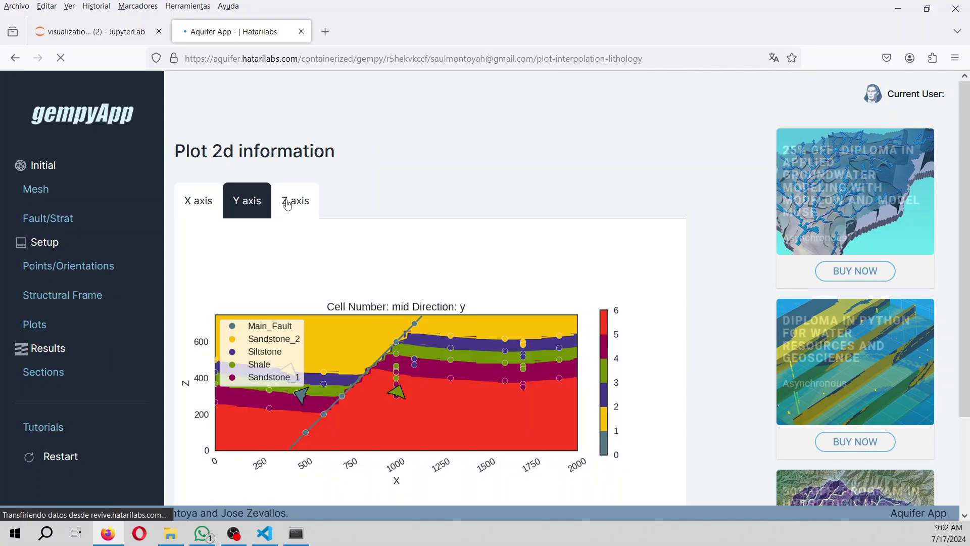
click(289, 203)
scroll(690, 365, down, 3)
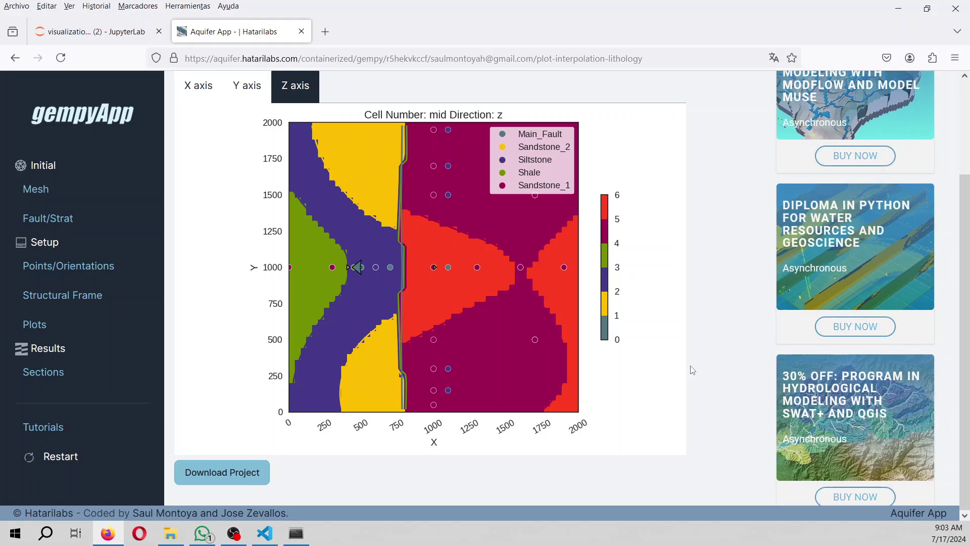
Download gempyProject.zip and extract it into Descargas.
click(207, 478)
click(879, 93)
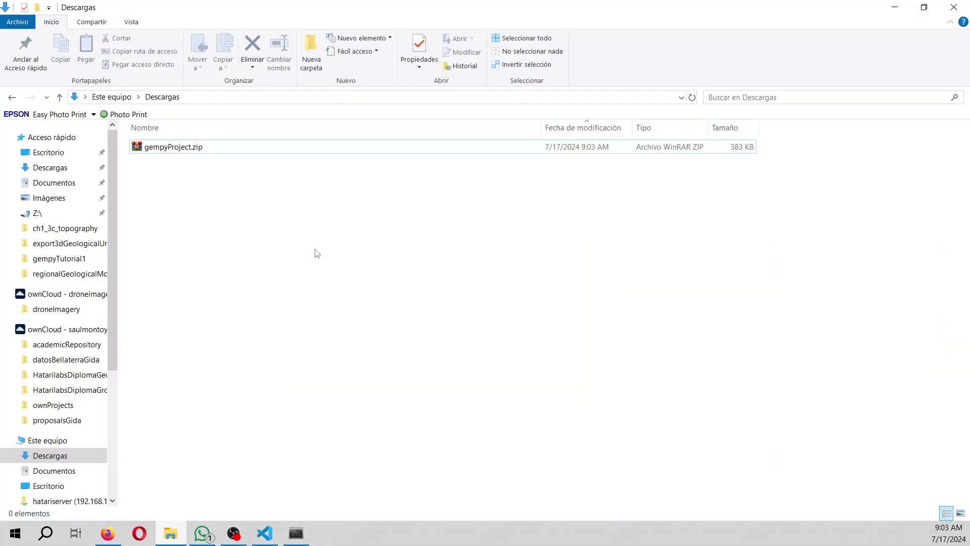
click(171, 148)
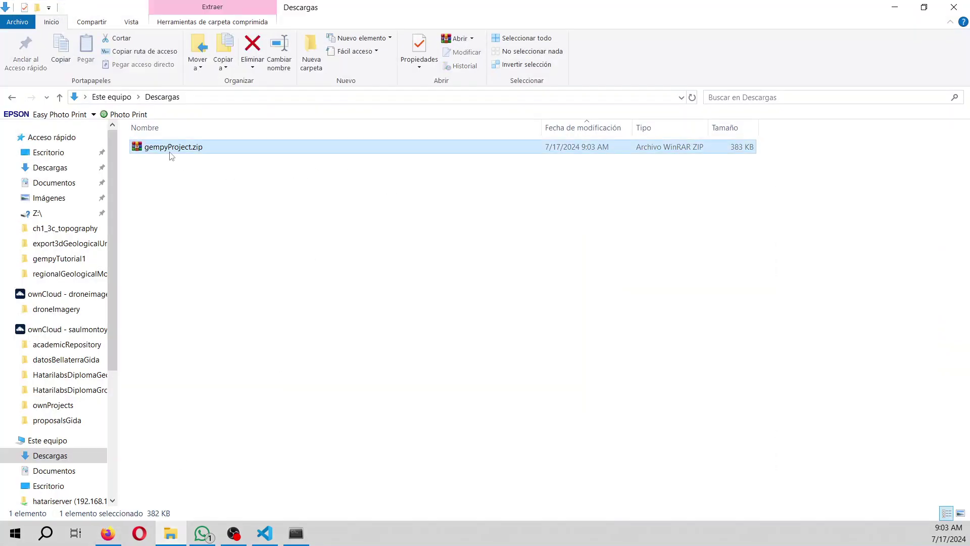
right_click(170, 151)
click(211, 233)
Browse into mnt > gempyApp, check p1InputData, and open p2ModelData.
double_click(177, 159)
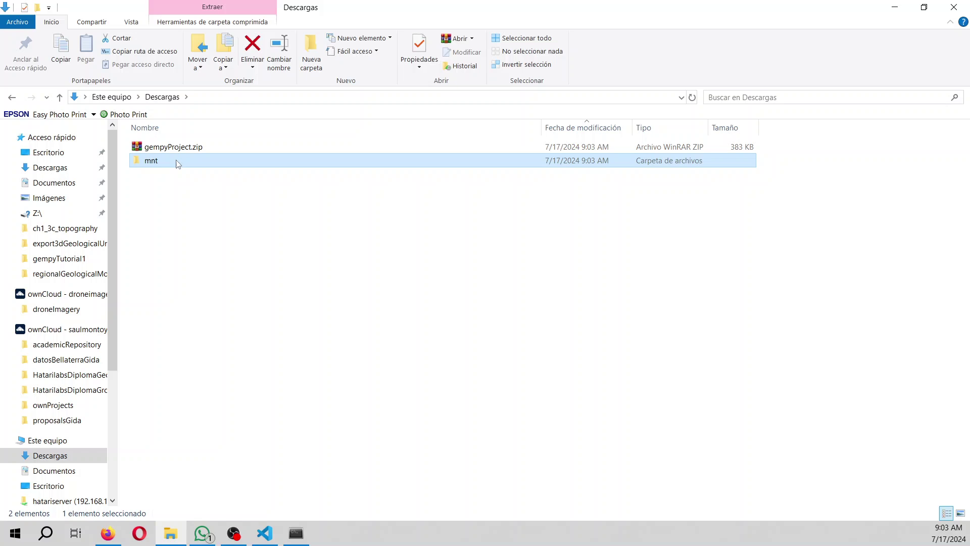
double_click(177, 150)
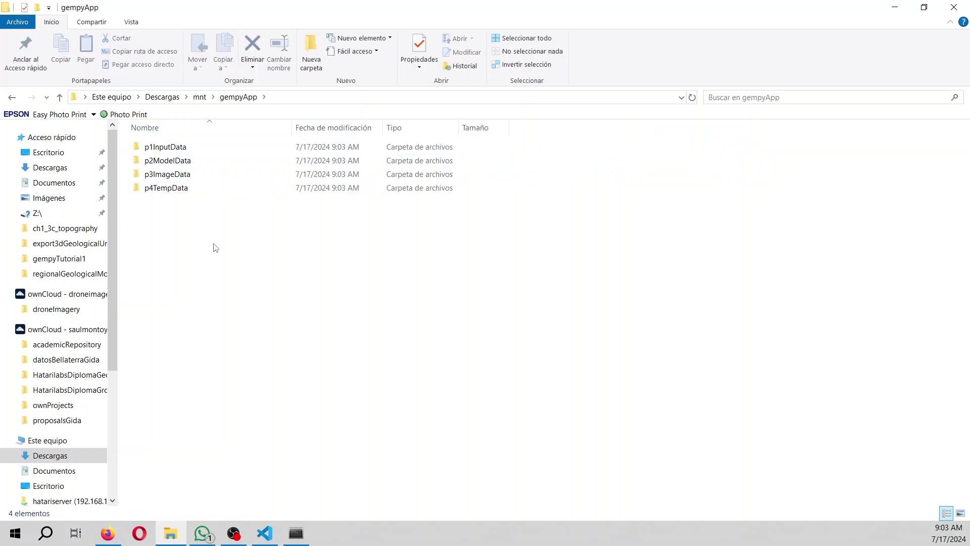
double_click(166, 147)
click(239, 96)
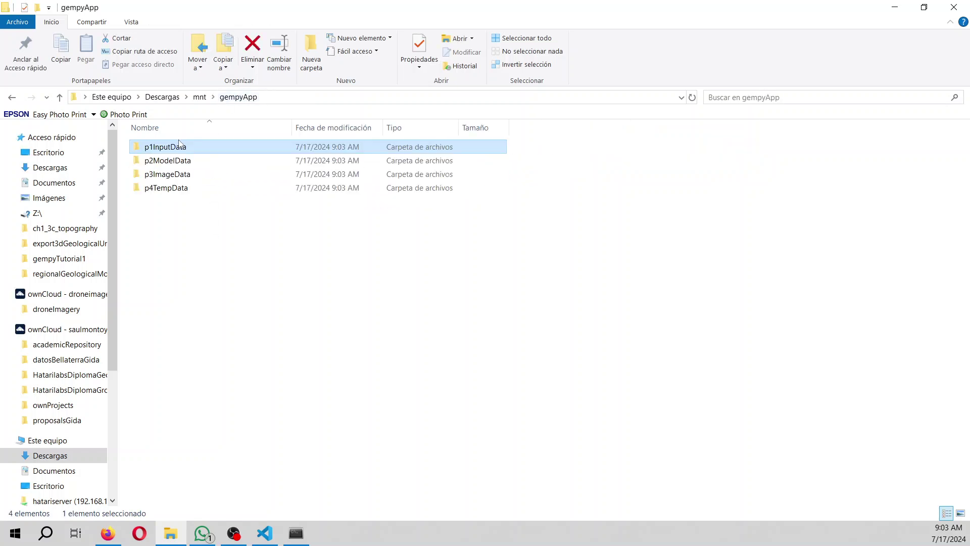
double_click(178, 161)
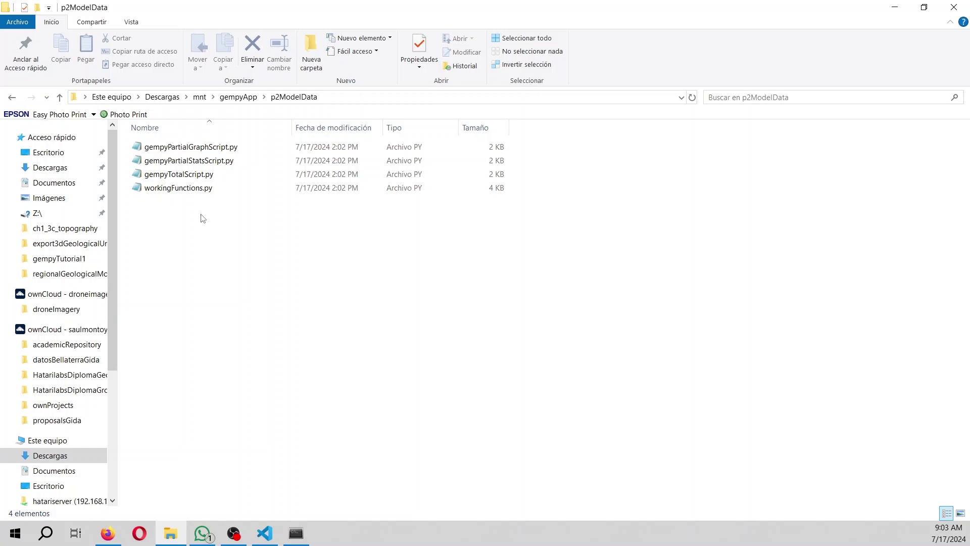
Open gempyTotalScript.py in Notepad++, scroll through its code, and move the window aside.
right_click(209, 175)
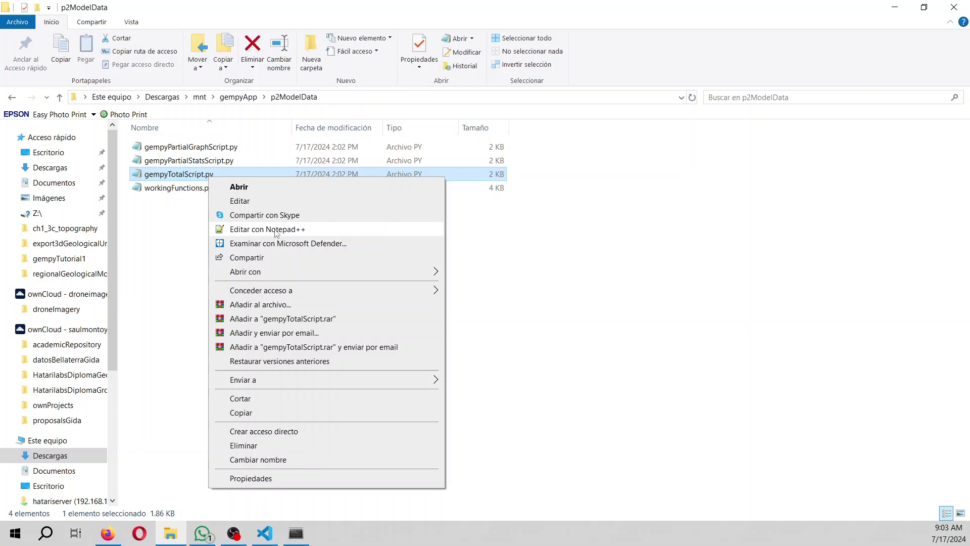
click(276, 230)
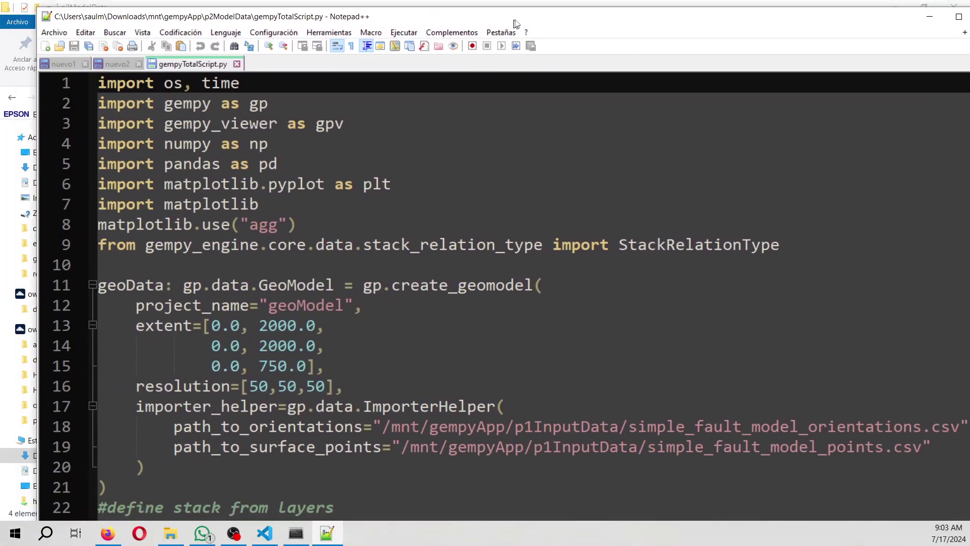
scroll(276, 365, down, 16)
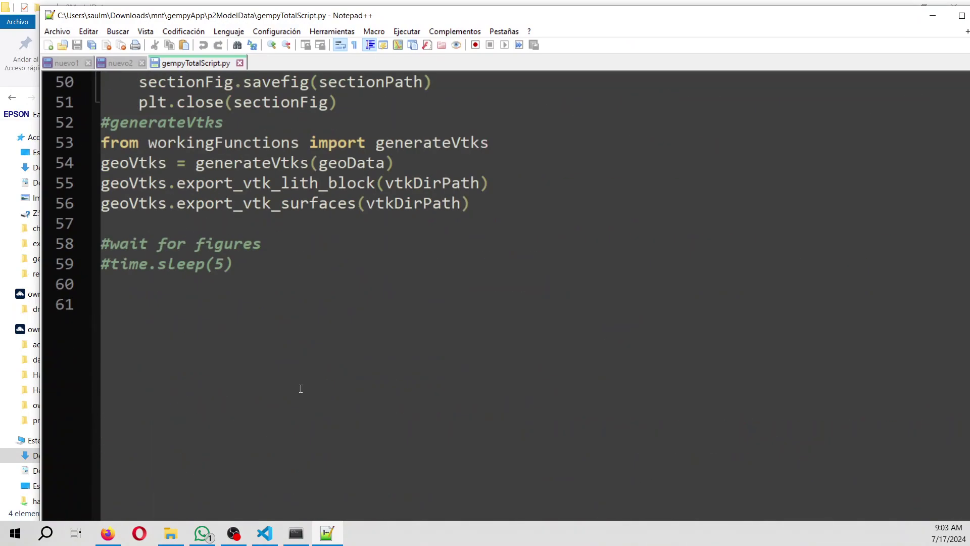
scroll(301, 388, up, 16)
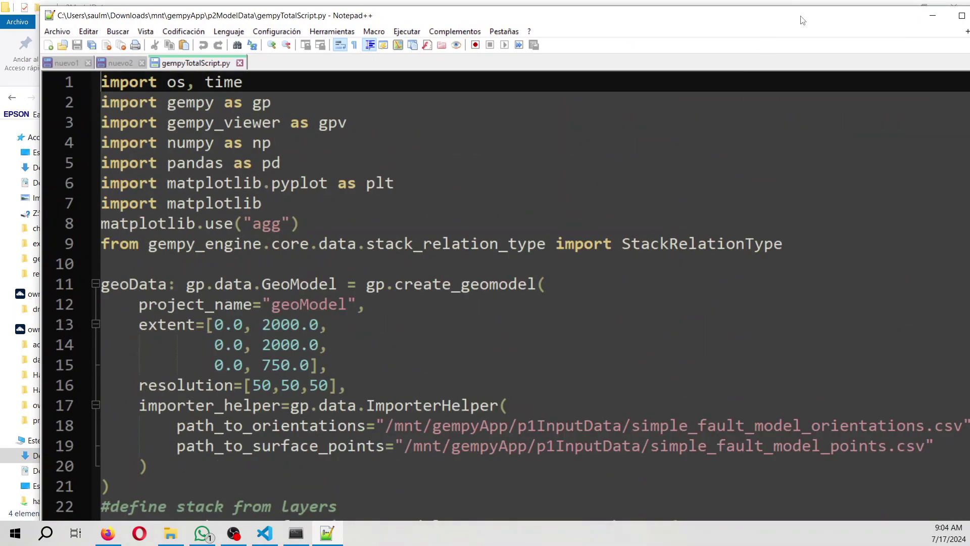
drag(802, 20, 407, 32)
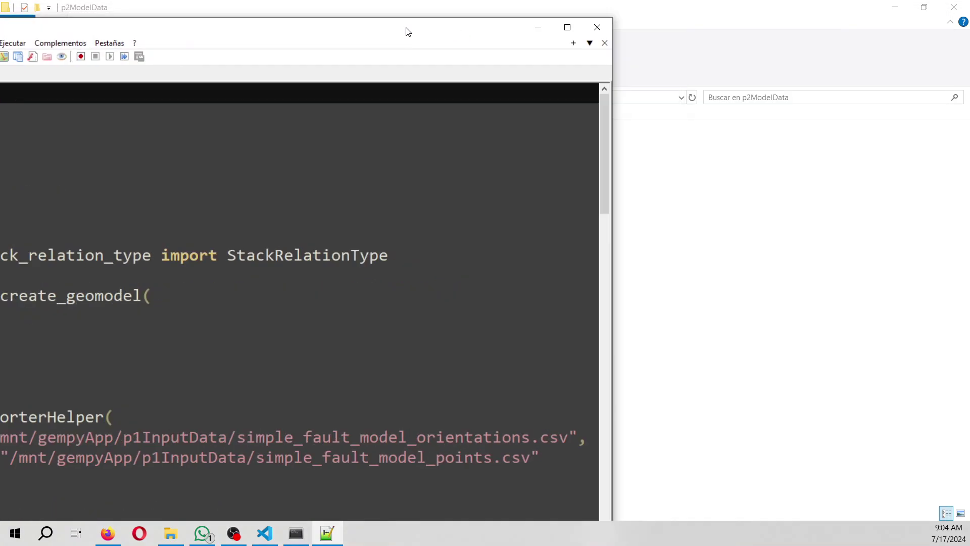
Minimize Notepad++ and open the p3ImageData folder under gempyApp.
click(538, 31)
click(232, 101)
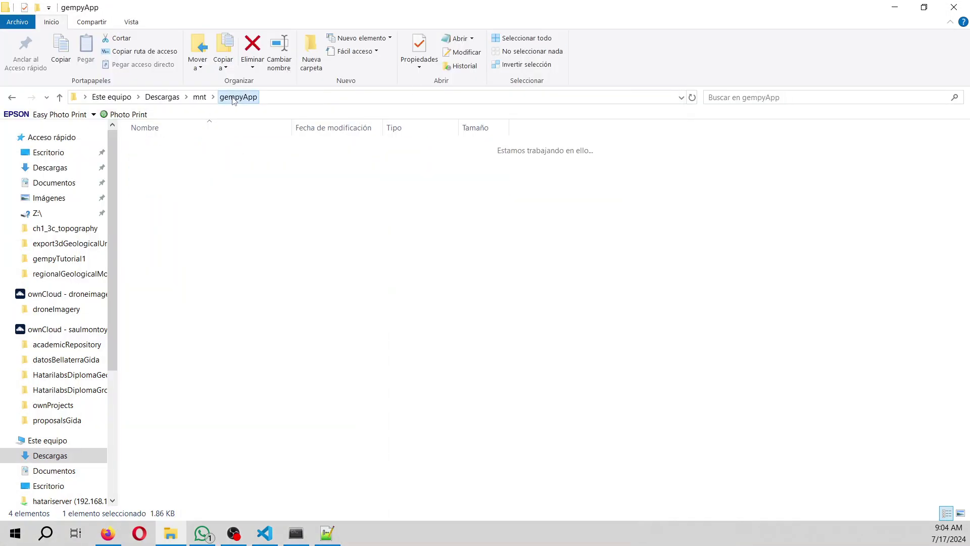
click(176, 176)
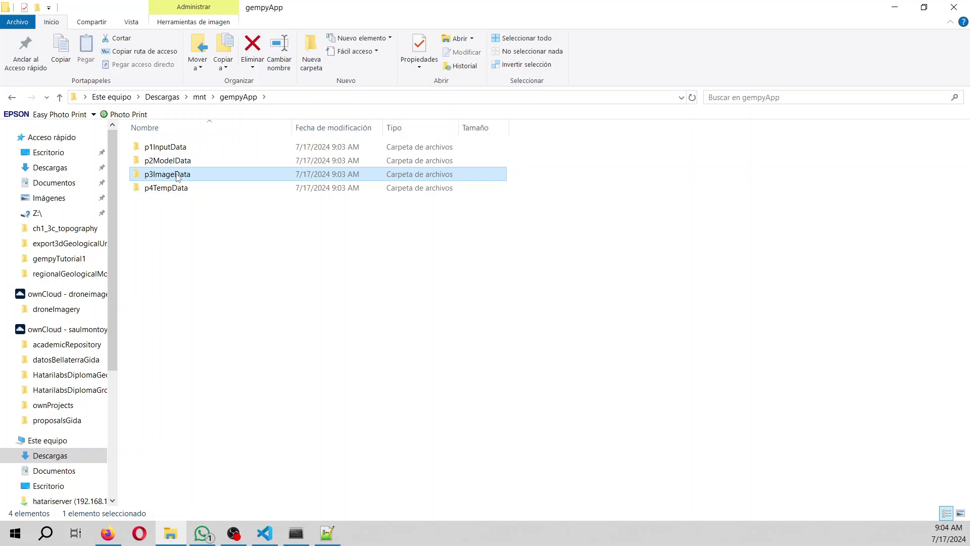
double_click(176, 174)
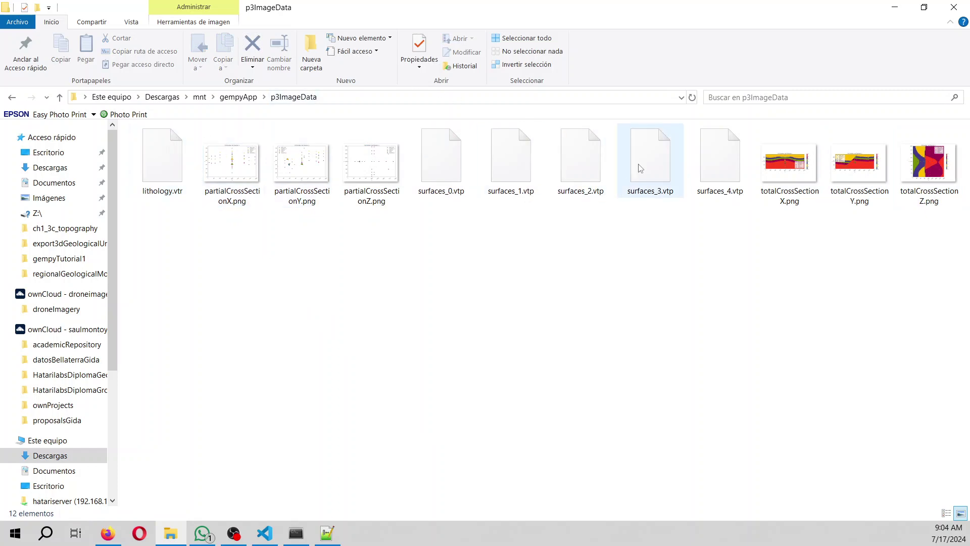
Shrink Explorer to a top-left window, minimize Firefox and reposition Anaconda Prompt.
double_click(838, 14)
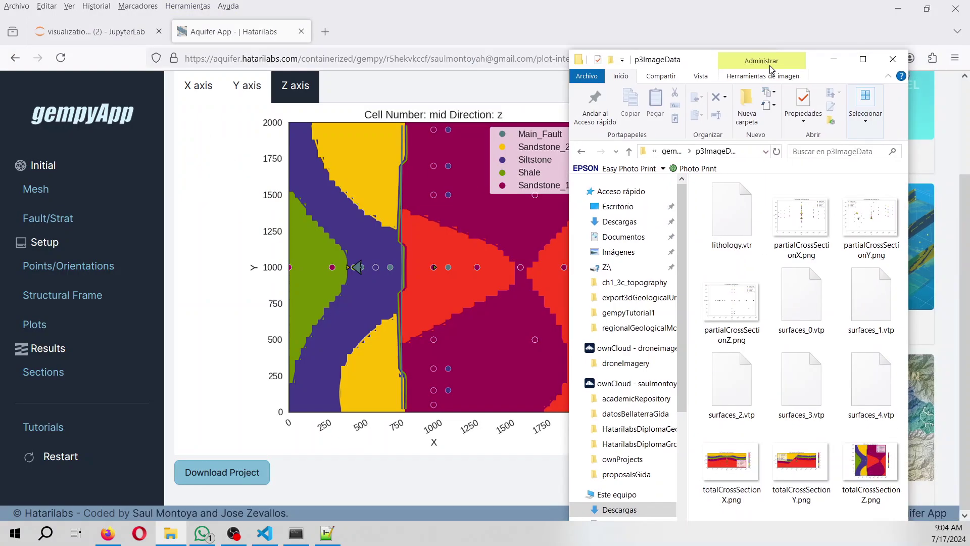
drag(769, 65, 195, 24)
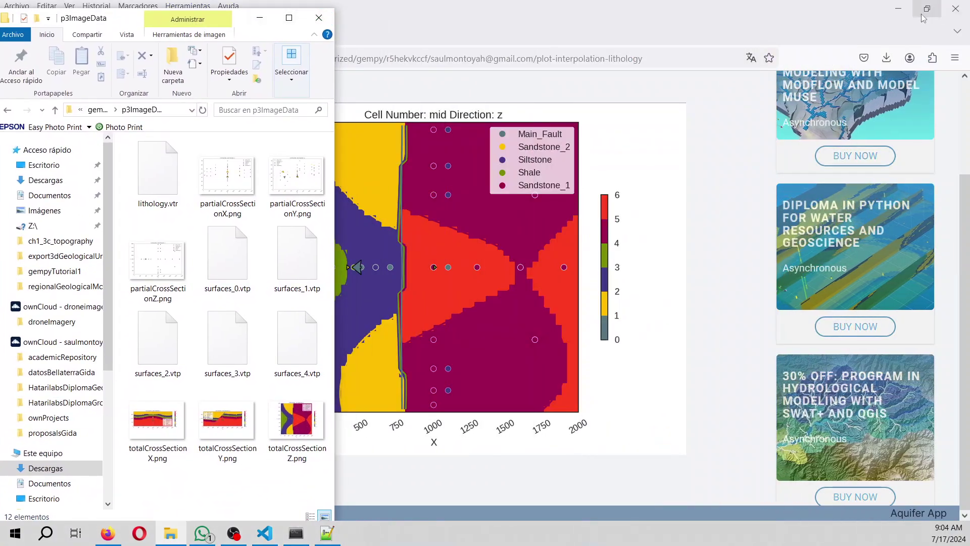
click(922, 15)
drag(844, 96, 397, 164)
Minimize Anaconda Prompt and launch ParaView 5.11.1 by searching 'pa' in Windows.
click(529, 160)
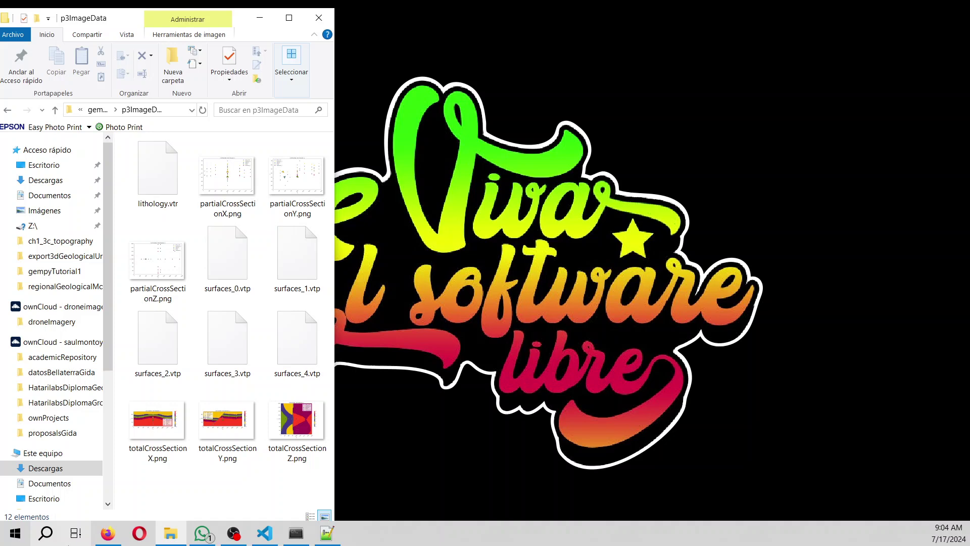
click(46, 534)
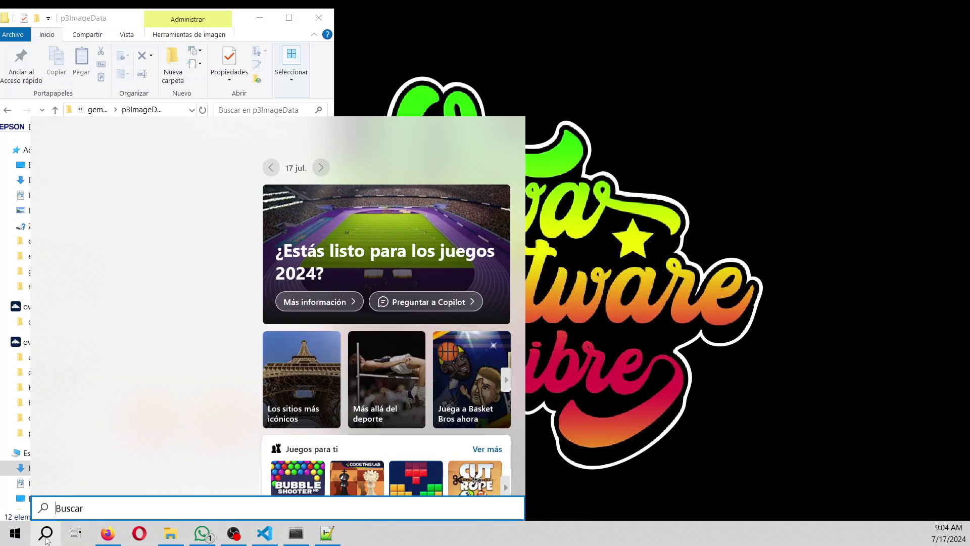
text(par)
key(Return)
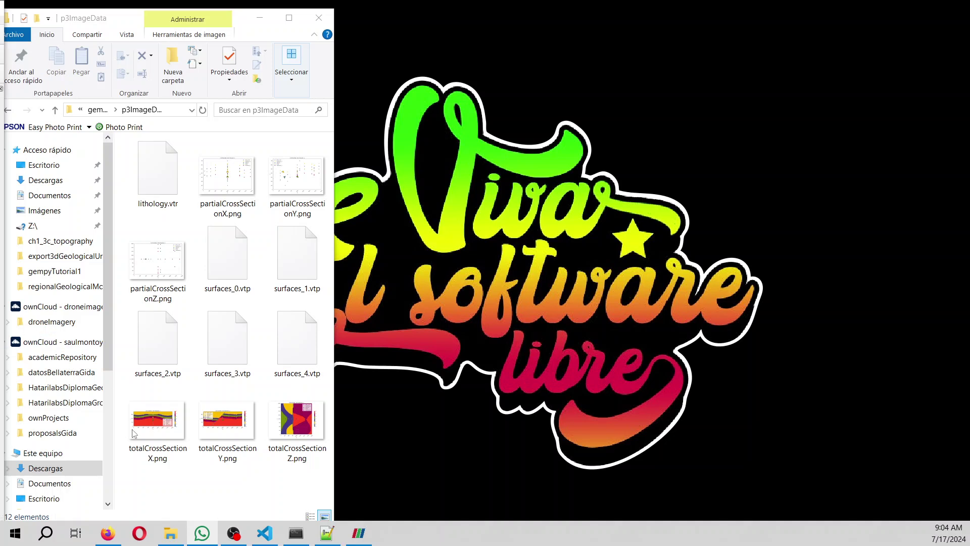
click(362, 536)
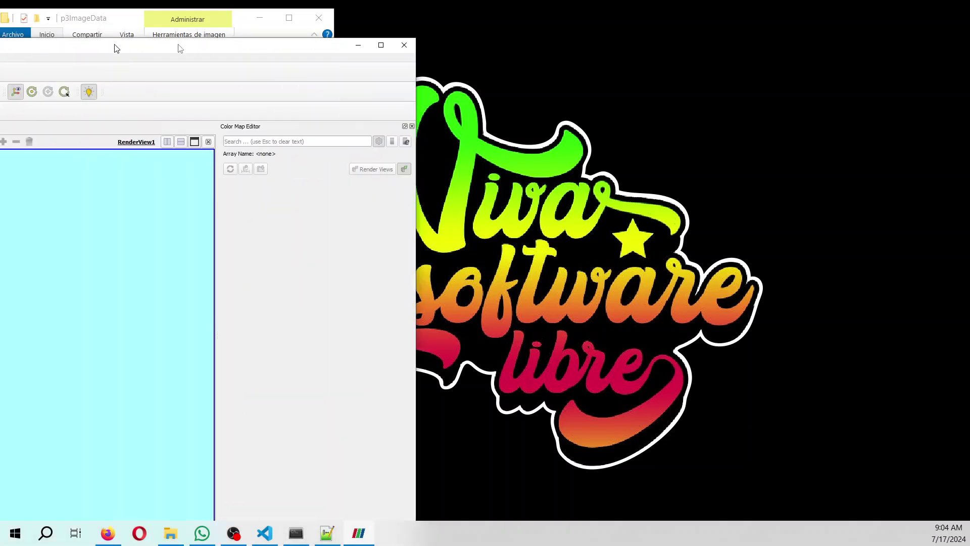
drag(177, 44, 525, 2)
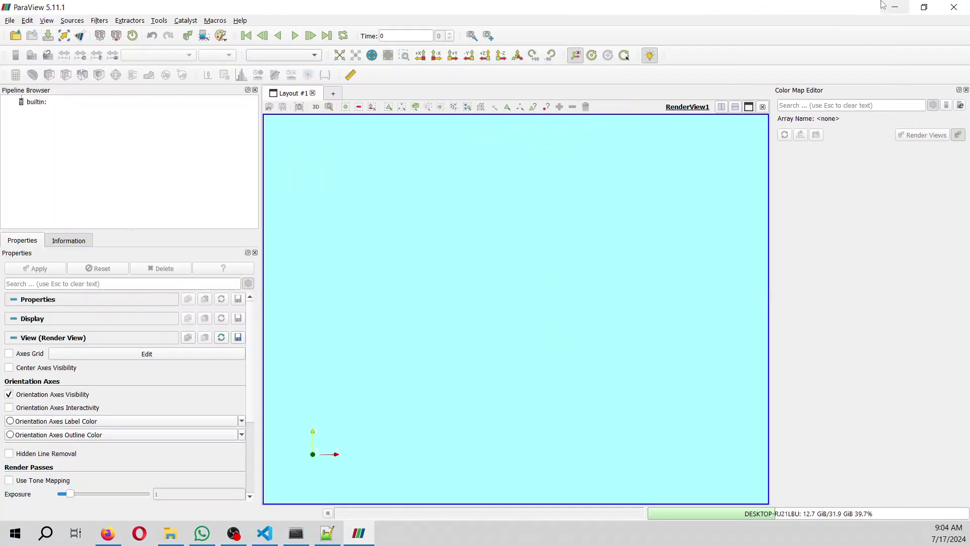
Shrink ParaView beside the p3ImageData folder so its files show, and select lithology.vtr.
click(928, 9)
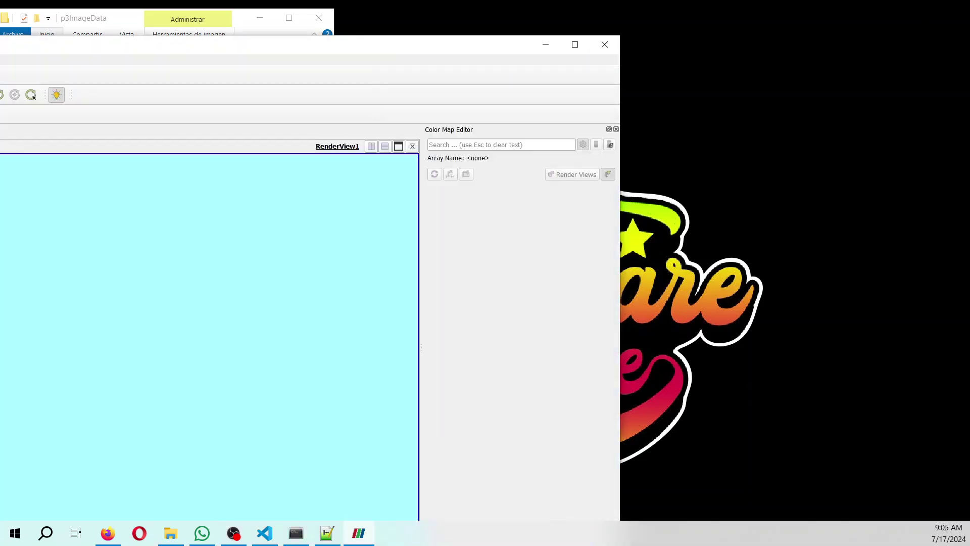
drag(5, 44, 163, 14)
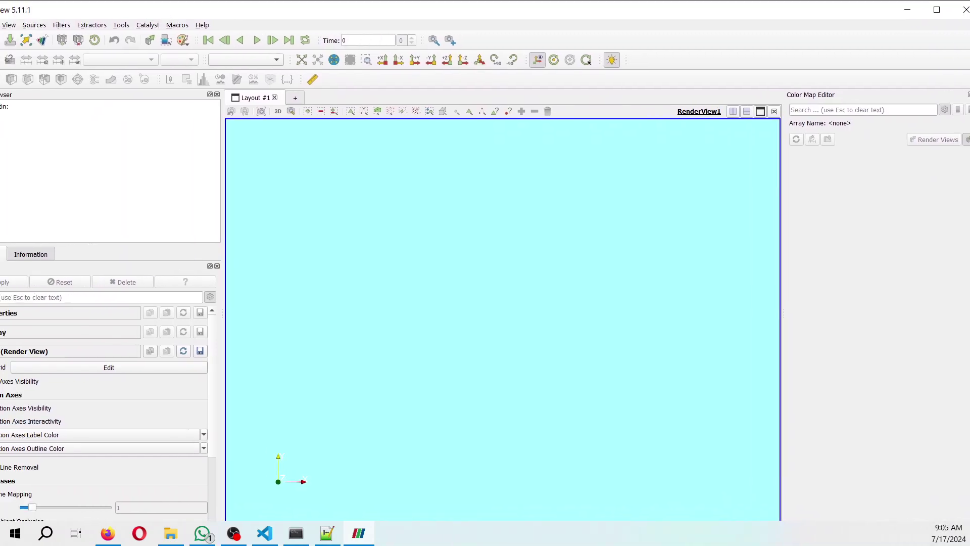
drag(1, 111, 286, 111)
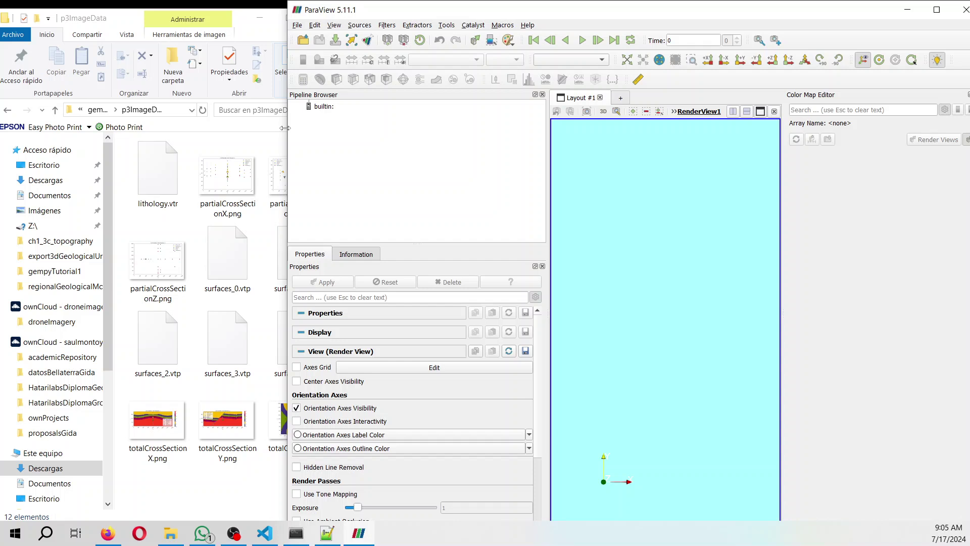
click(158, 183)
Load lithology.vtr into the ParaView pipeline and apply it.
drag(158, 182, 414, 183)
click(330, 281)
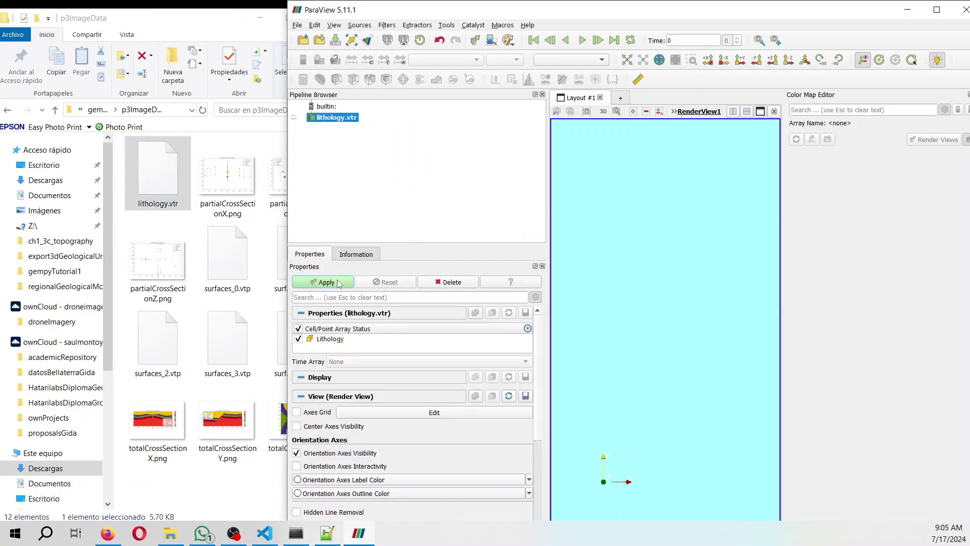
drag(714, 366, 705, 281)
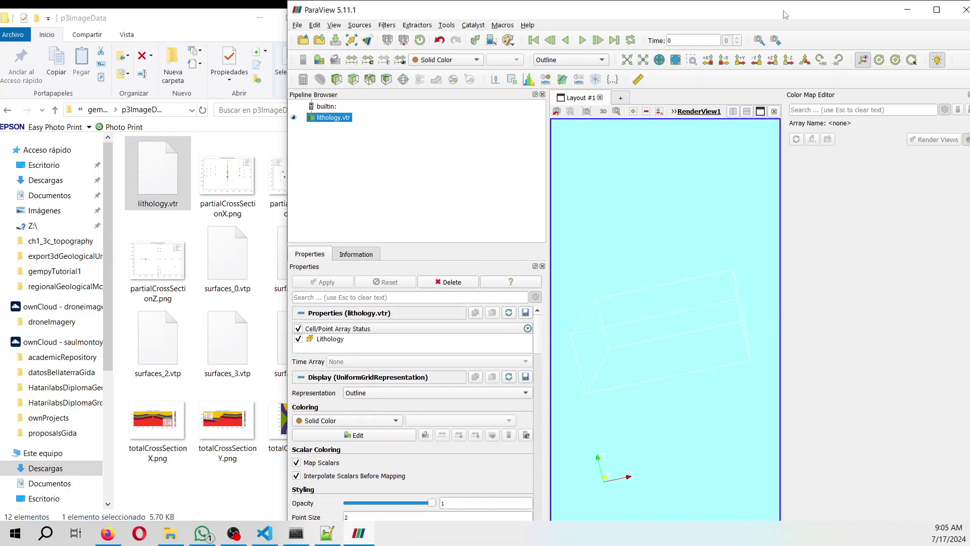
mouse_move(784, 10)
mouse_down()
mouse_move(698, 10)
mouse_move(774, 14)
mouse_up()
Colour the lithology block by Lithology and render it as Surface.
click(891, 95)
click(404, 60)
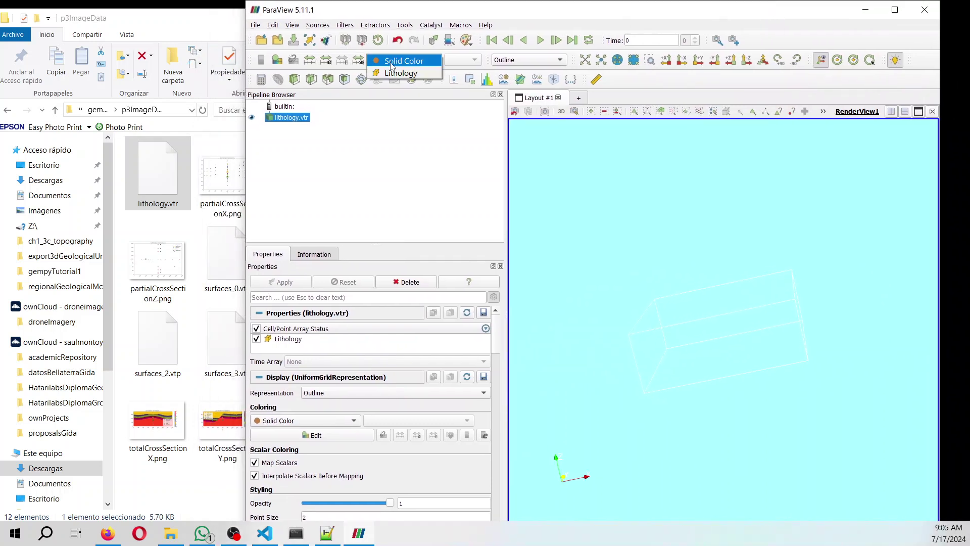
click(400, 75)
click(523, 60)
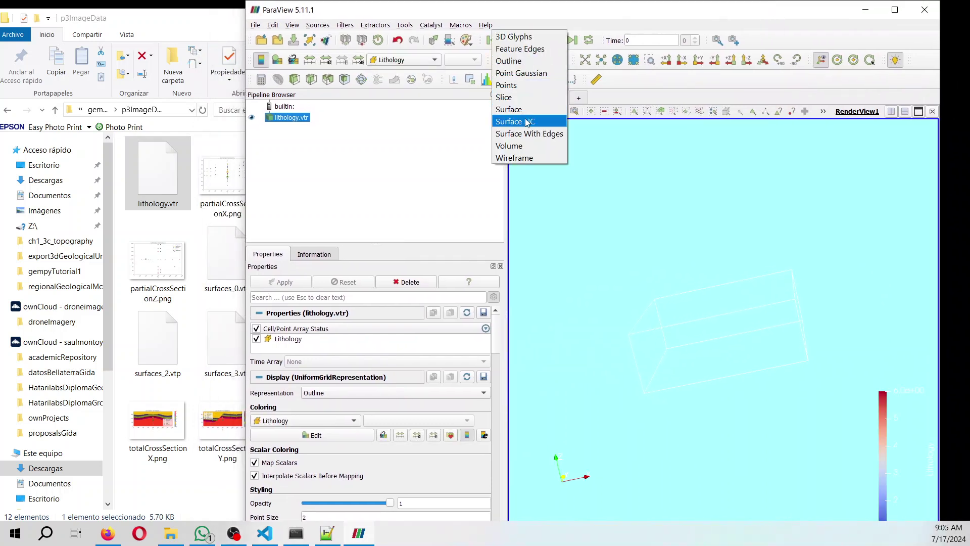
click(511, 114)
drag(723, 368, 628, 393)
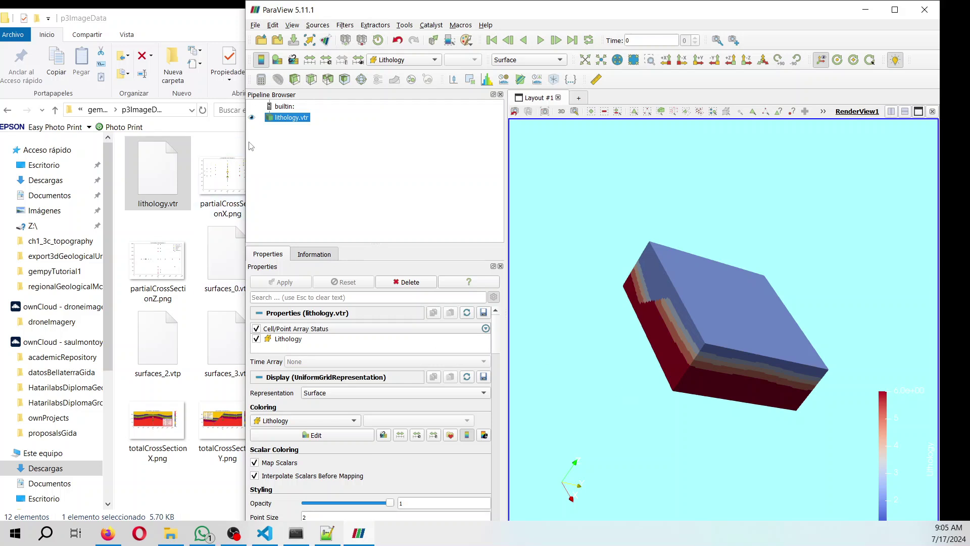
Load surfaces_0.vtp into the pipeline and apply it.
drag(243, 141, 334, 141)
drag(227, 255, 399, 202)
click(385, 281)
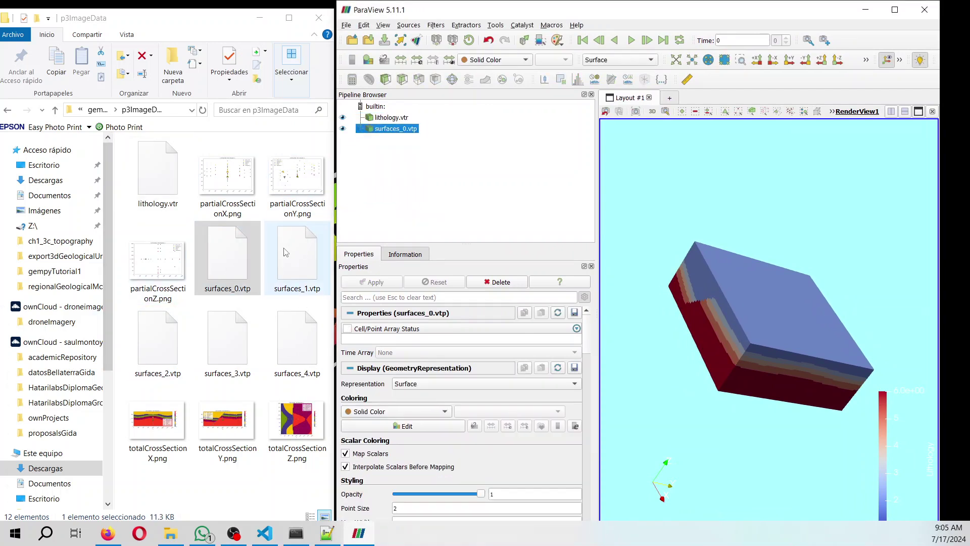
Hide lithology.vtr, then load and apply surfaces_1.vtp and surfaces_2.vtp.
click(342, 117)
drag(297, 285, 413, 180)
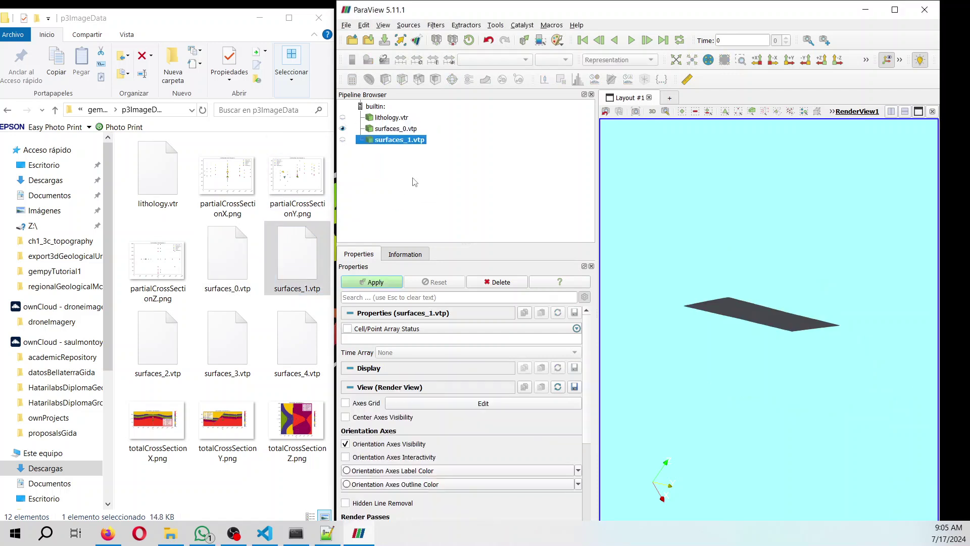
click(383, 284)
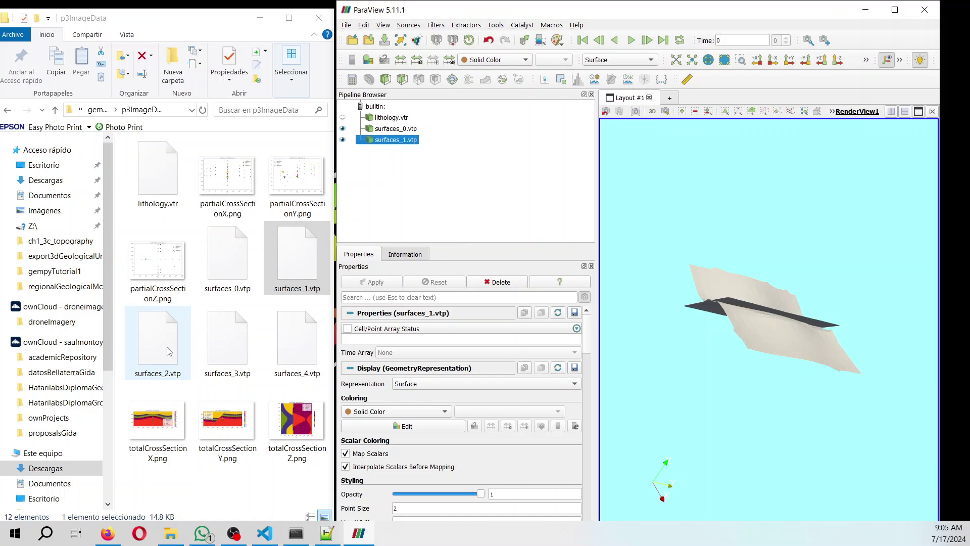
drag(158, 348, 425, 182)
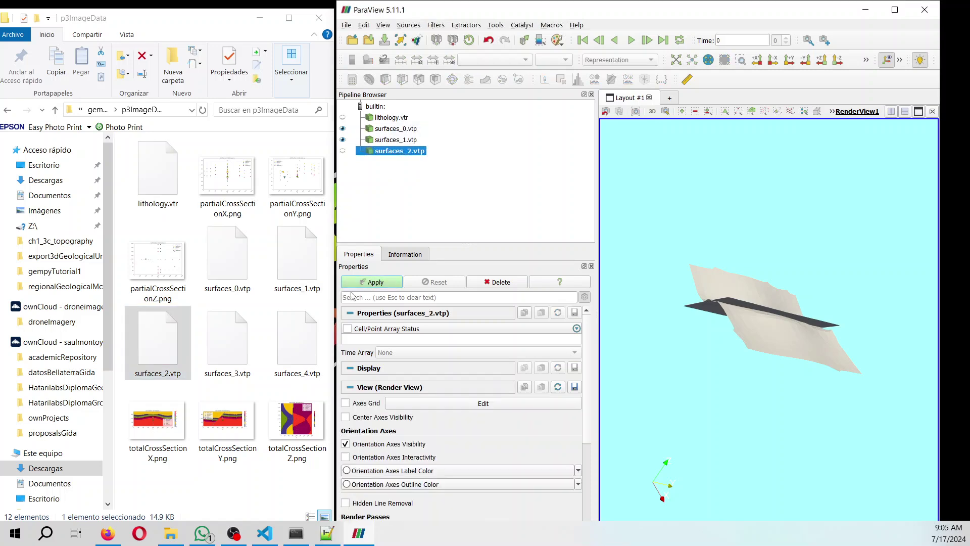
click(354, 285)
Load surfaces_3.vtp and surfaces_4.vtp, then maximize the ParaView window.
drag(228, 337, 389, 197)
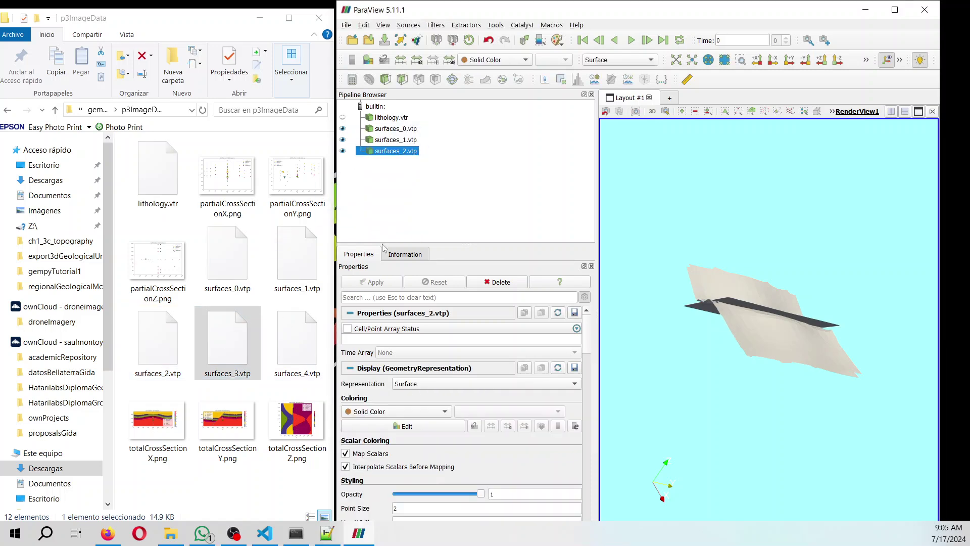
click(381, 281)
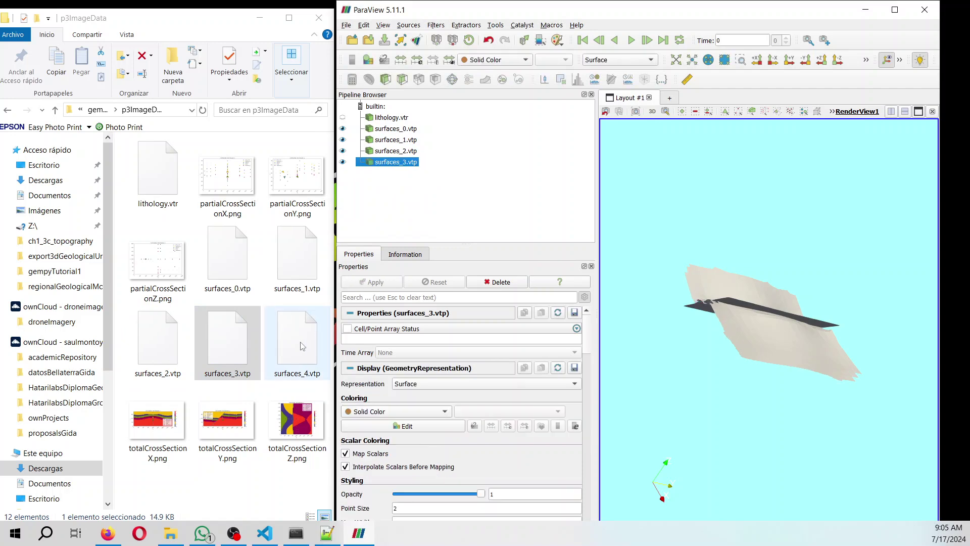
drag(297, 344, 412, 230)
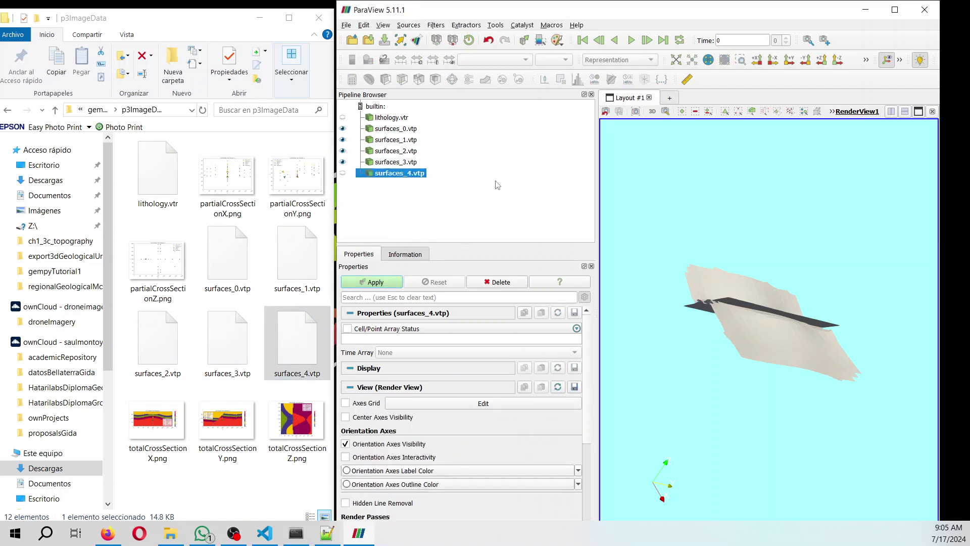
click(894, 10)
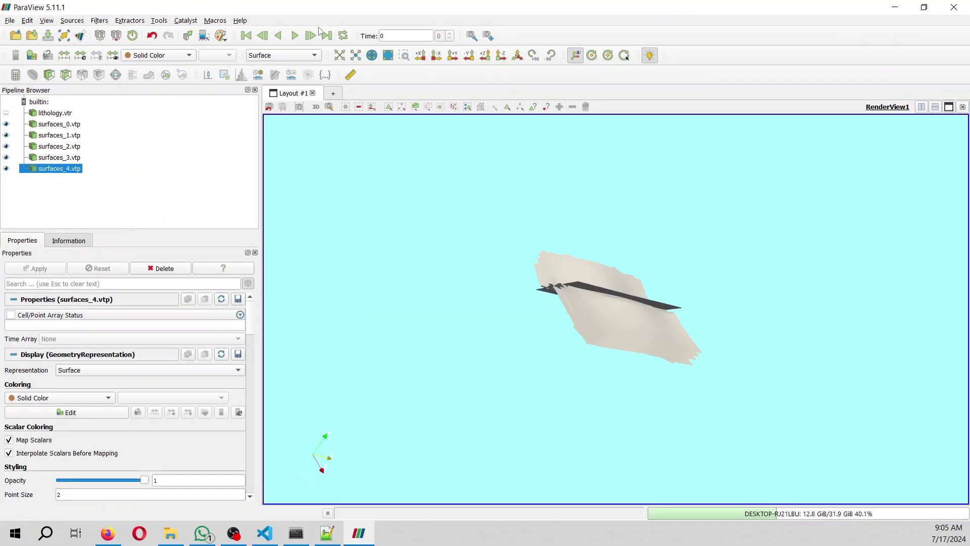
Show lithology.vtr again from its red sides and open the Lithology Color Map Editor.
click(16, 35)
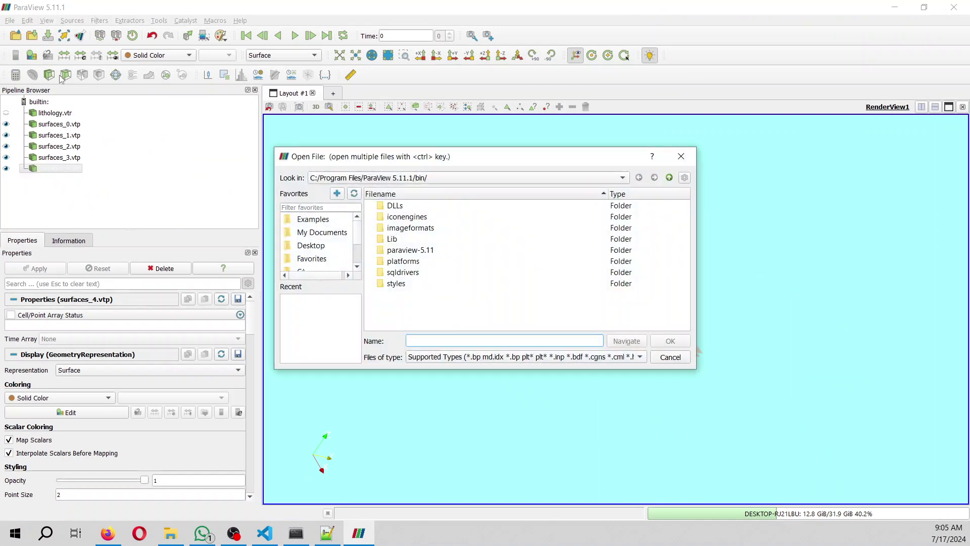
click(681, 156)
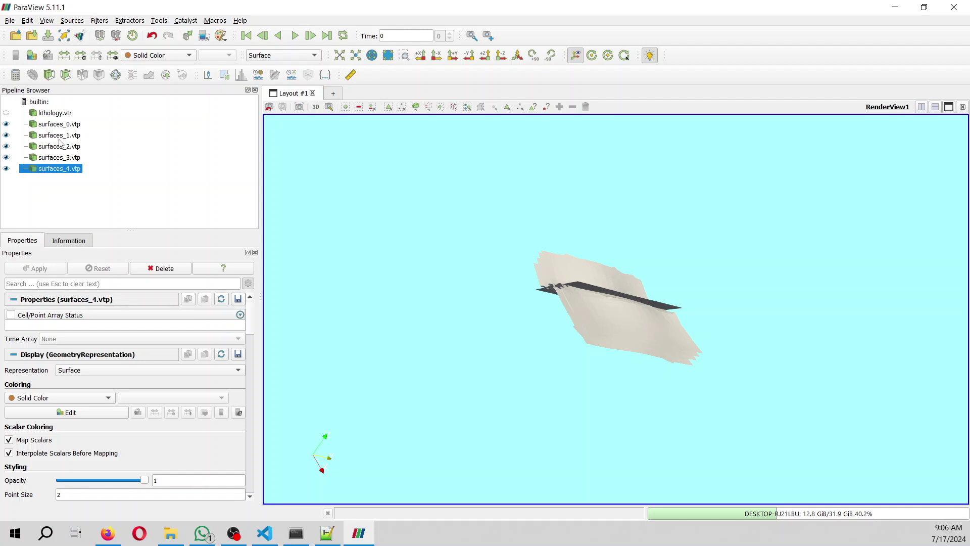
click(6, 113)
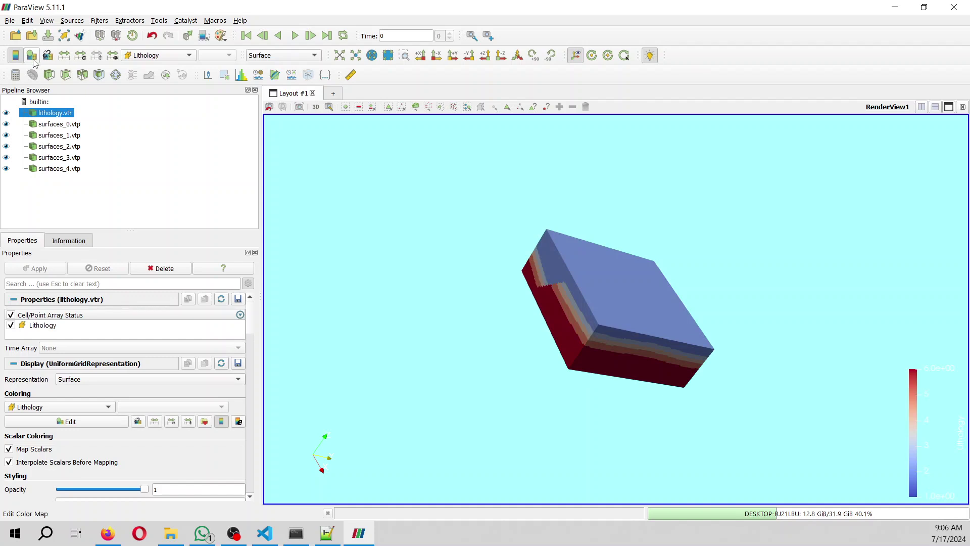
scroll(615, 365, up, 3)
drag(584, 344, 593, 326)
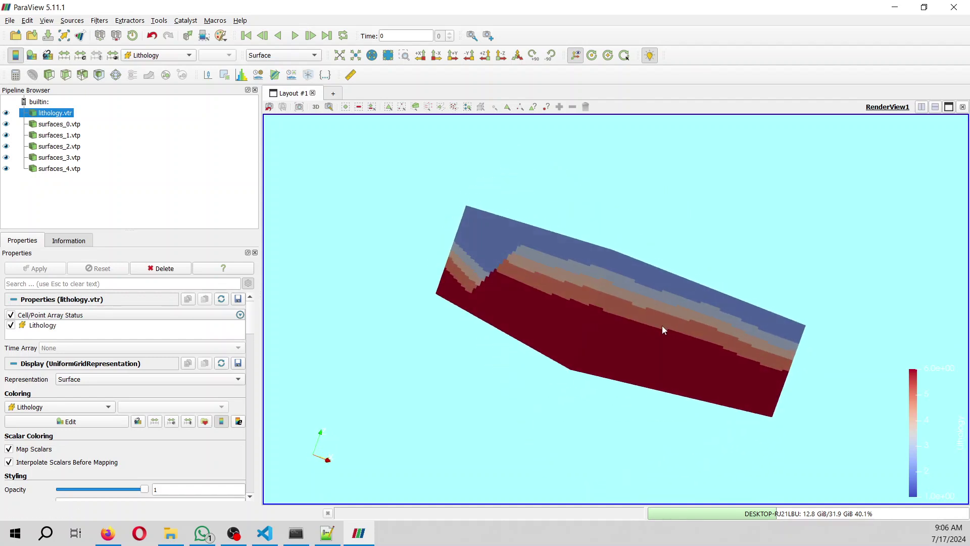
click(37, 60)
Recolour Lithology with the Structured Citrus Step preset, then add a Clip filter to the block.
click(951, 382)
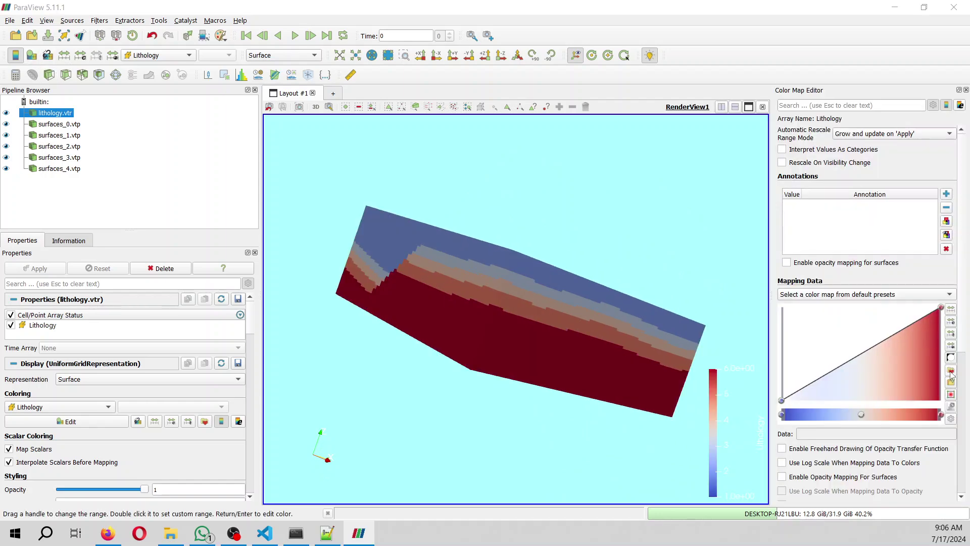
click(606, 144)
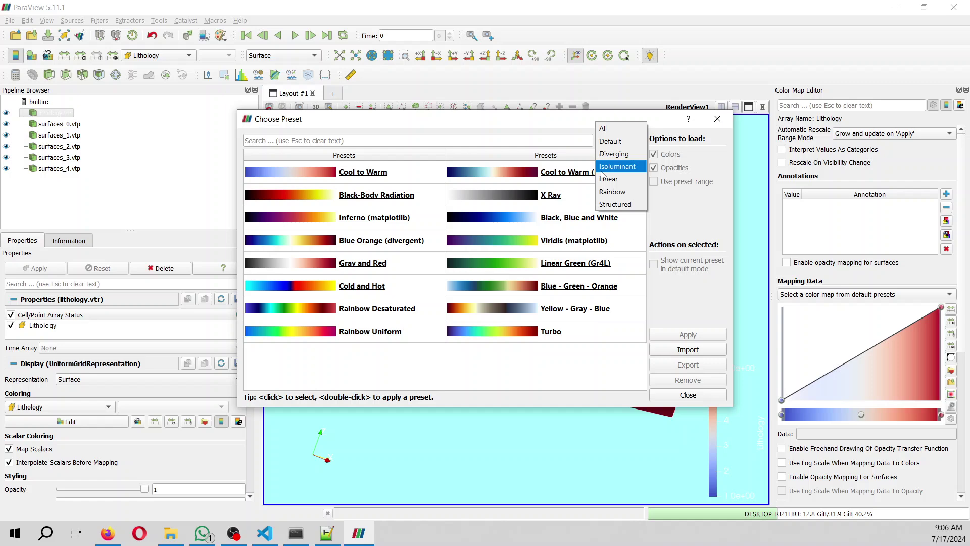
click(616, 205)
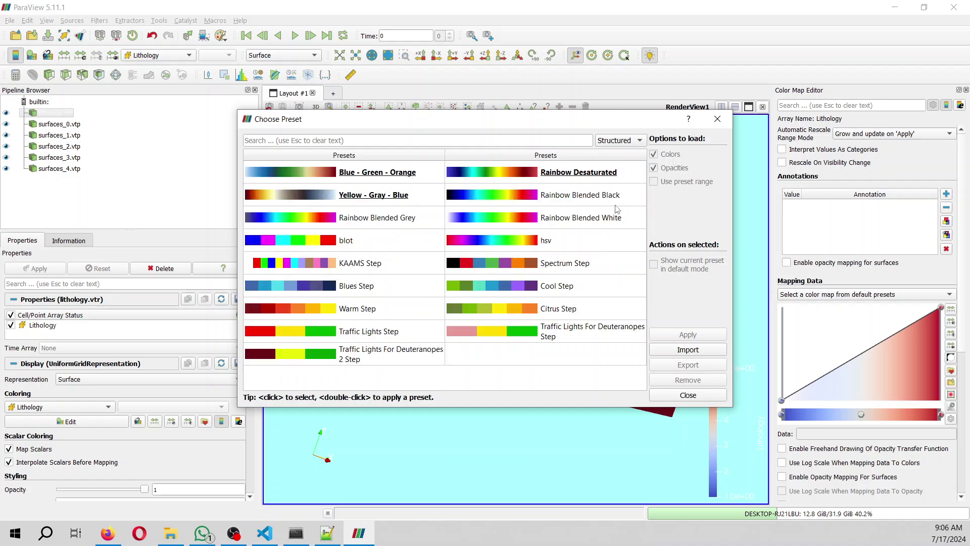
click(513, 319)
click(722, 335)
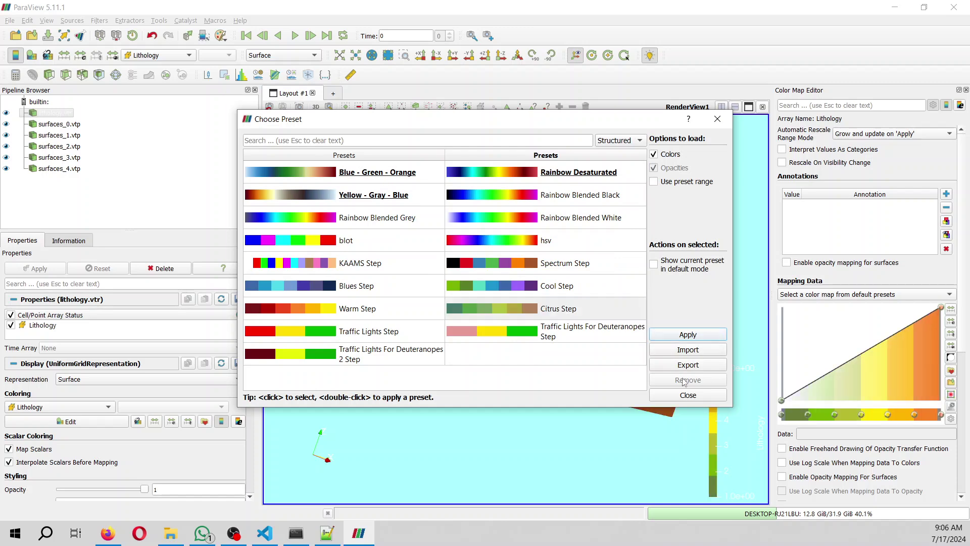
click(688, 395)
drag(455, 316, 446, 338)
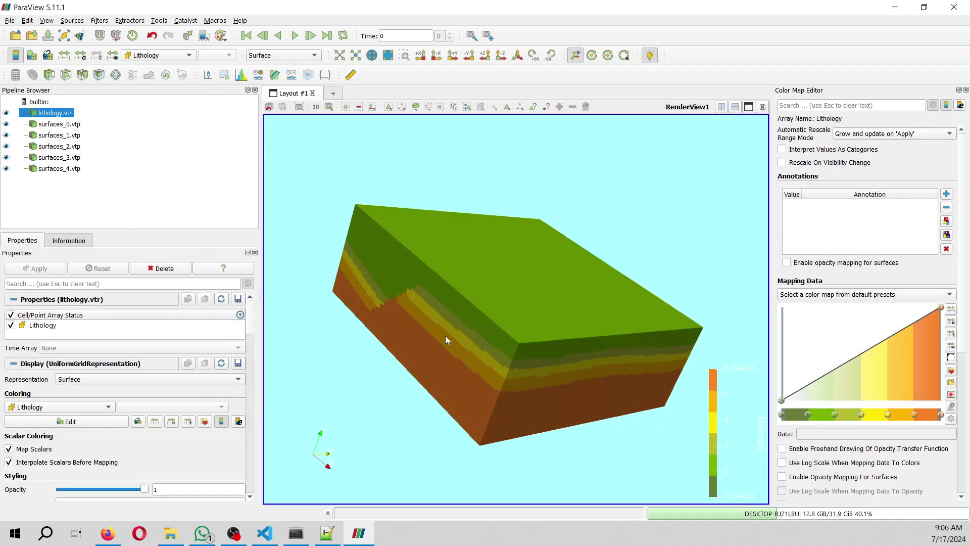
click(49, 75)
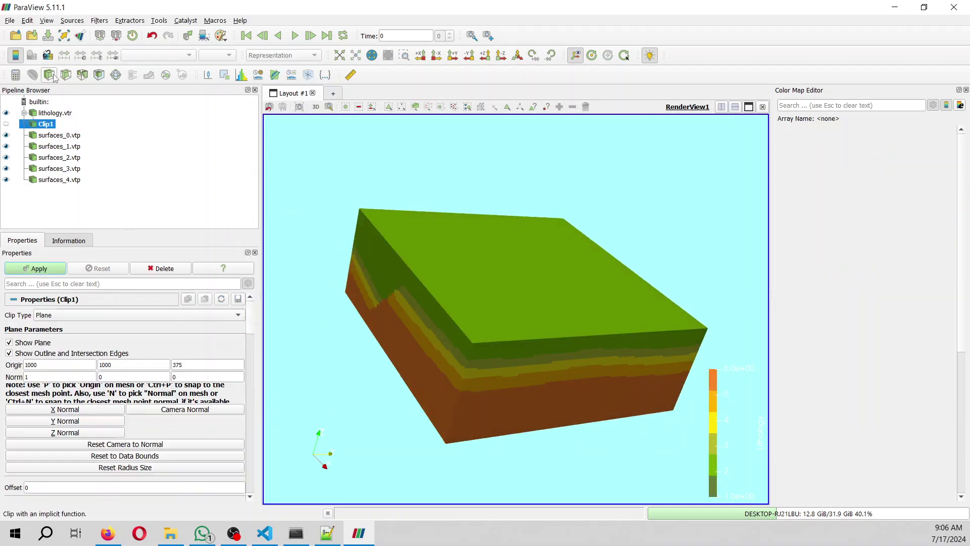
Apply Clip1 with a Y Normal plane, cutting the lithology block in half.
click(69, 421)
click(40, 269)
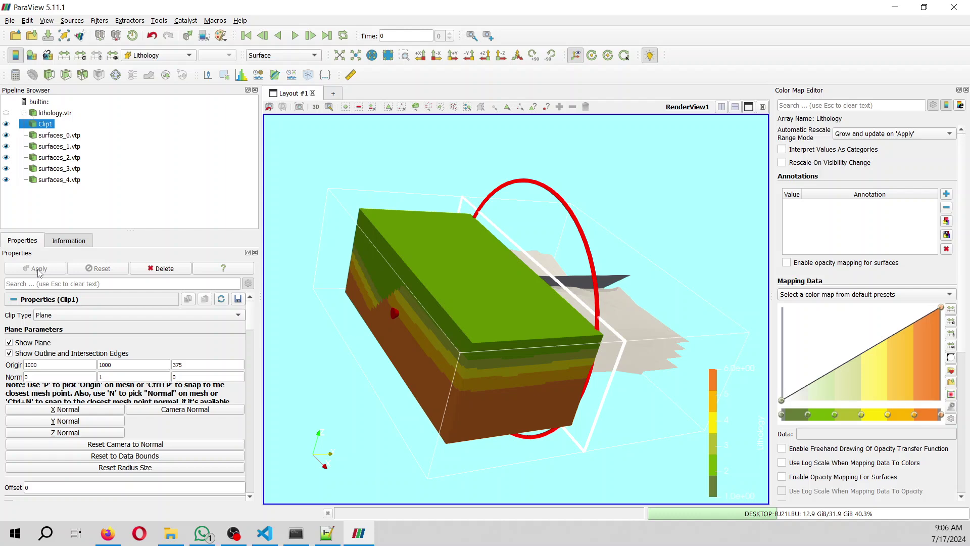
drag(588, 413, 544, 351)
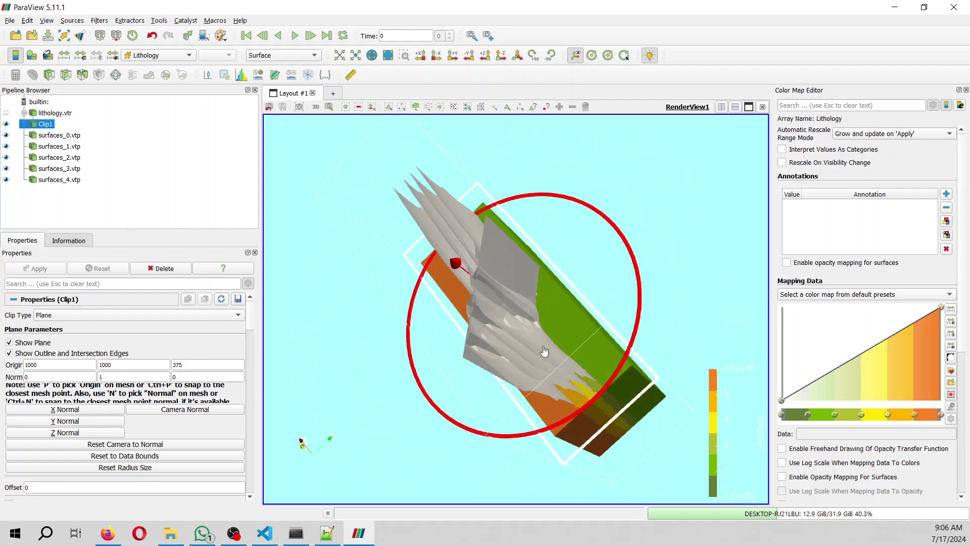
Give surfaces_0.vtp a purple solid colour.
click(56, 135)
click(66, 412)
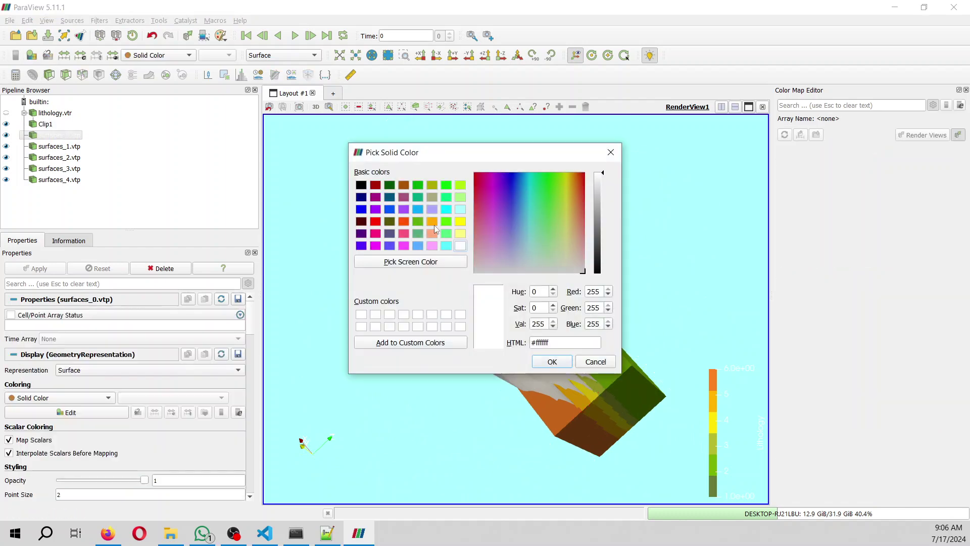
click(405, 210)
click(550, 360)
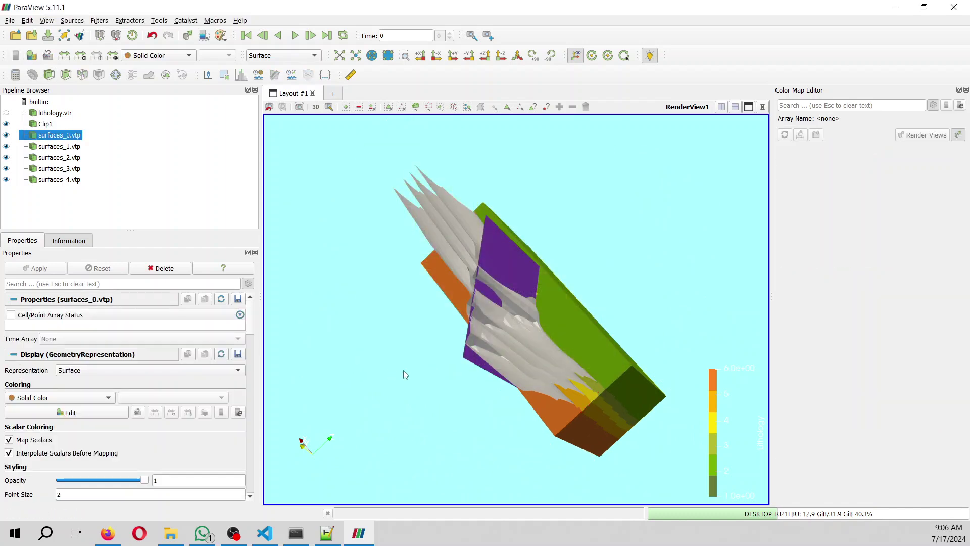
drag(523, 383, 510, 379)
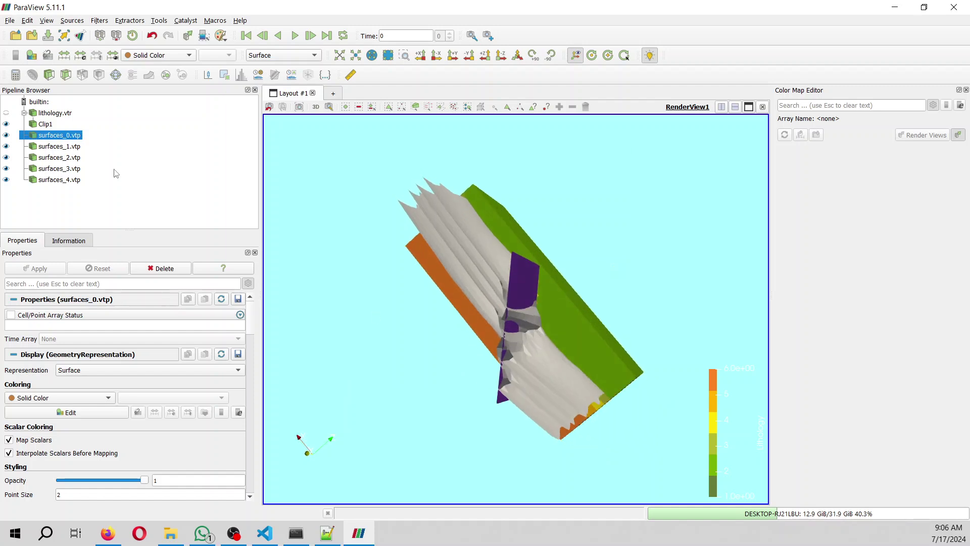
Give surfaces_1.vtp a green solid colour.
click(49, 148)
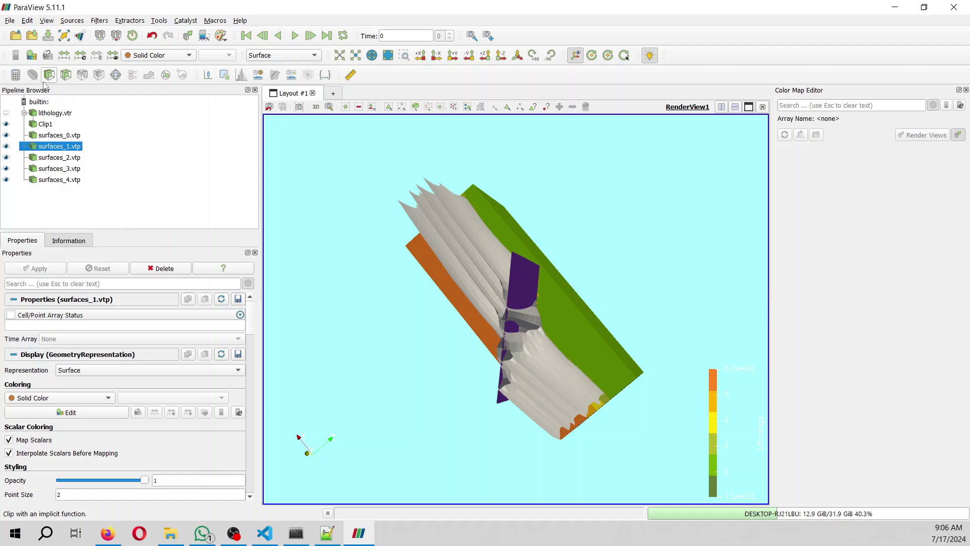
click(31, 55)
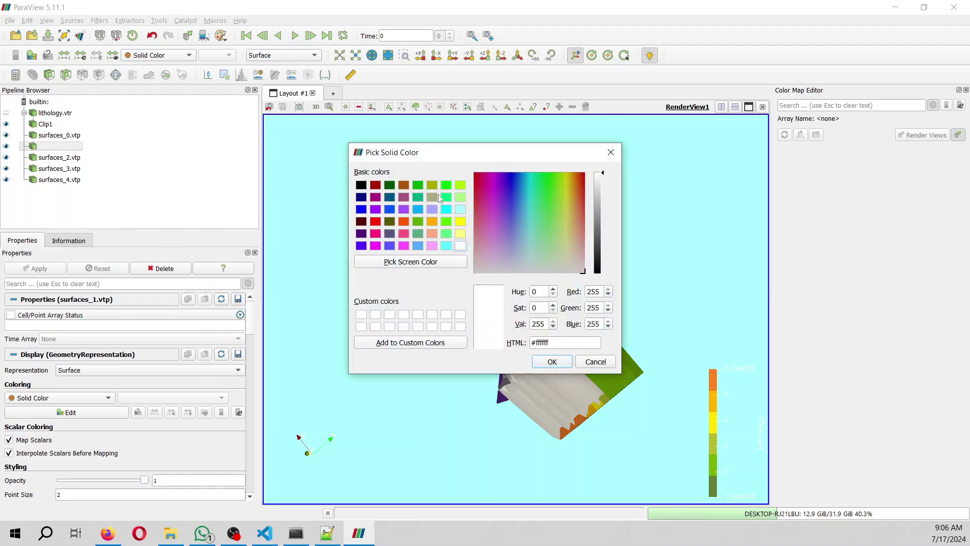
click(417, 185)
click(552, 361)
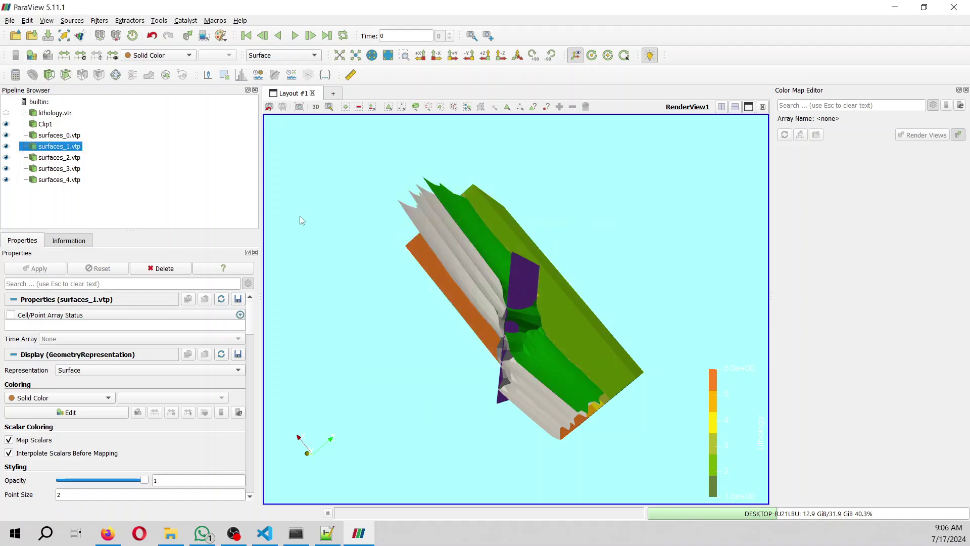
drag(549, 347, 498, 288)
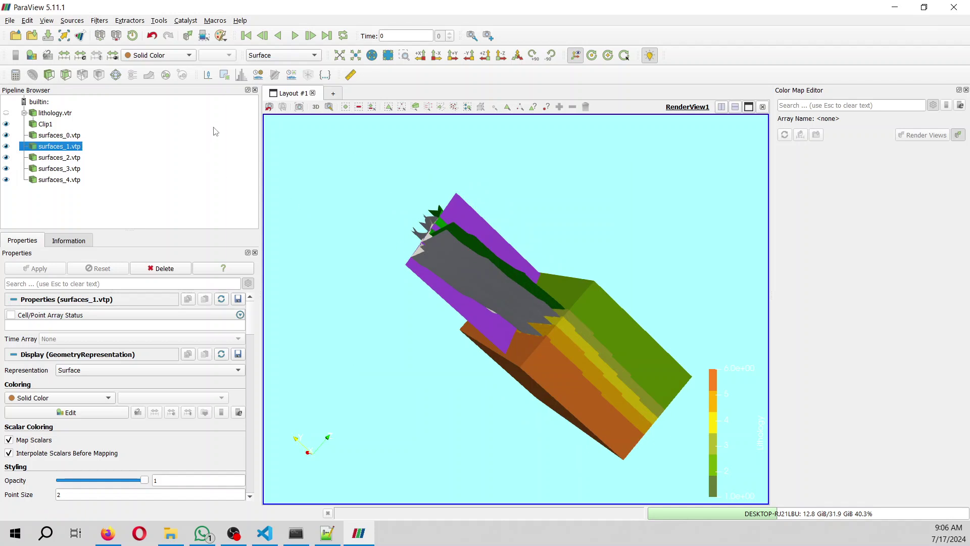
Colour surfaces_2.vtp green, then change it to yellow-green.
click(80, 158)
click(32, 56)
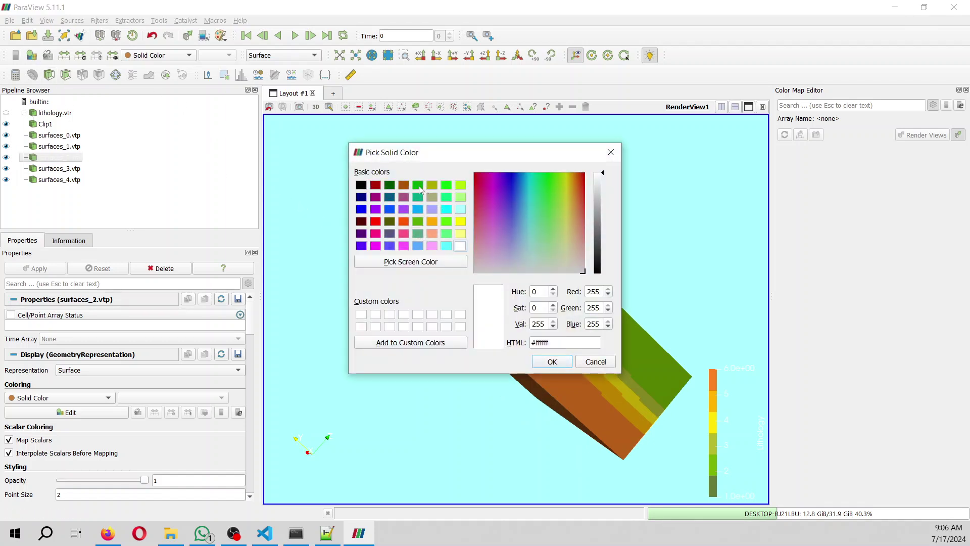
click(418, 185)
click(551, 361)
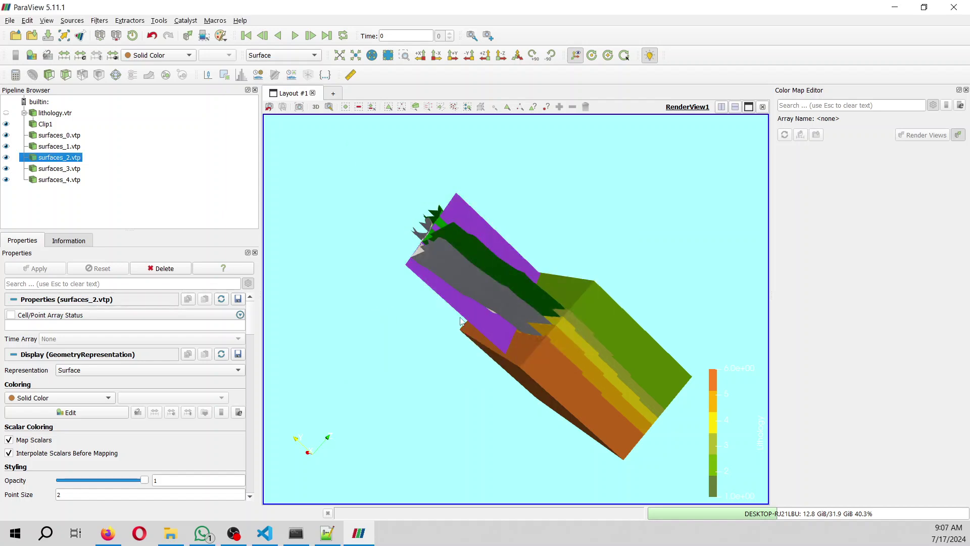
drag(461, 319, 479, 346)
click(32, 55)
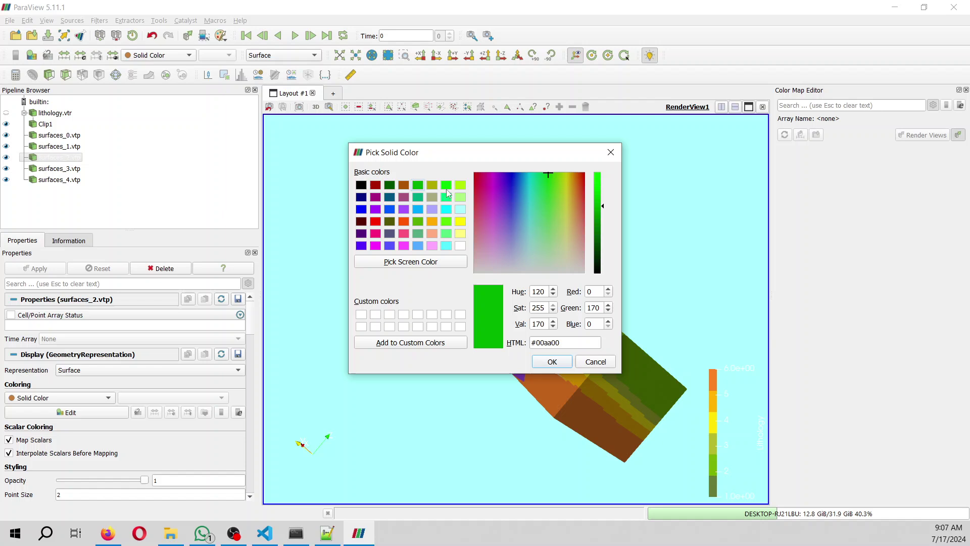
click(460, 184)
click(549, 362)
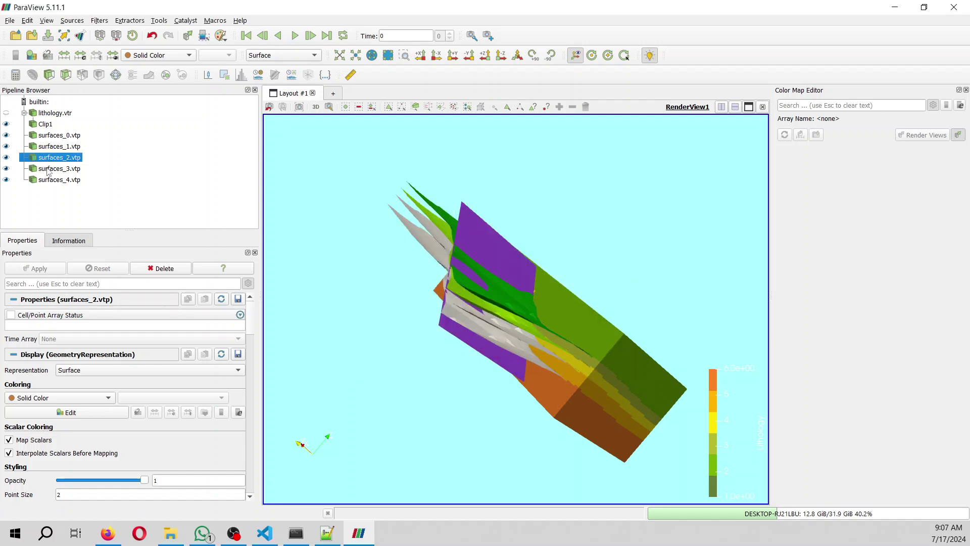
Give surfaces_3.vtp a pale yellow from the colour spectrum.
click(48, 168)
click(32, 55)
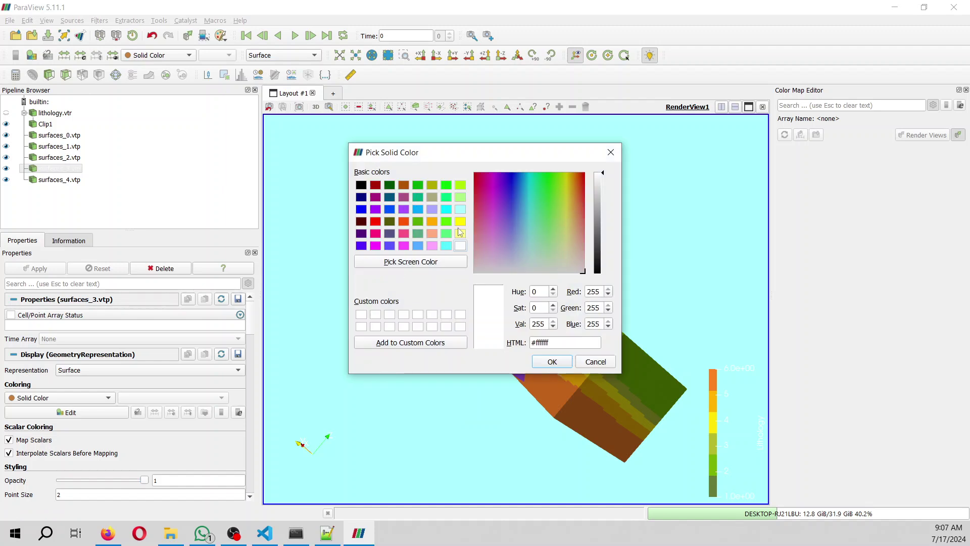
click(573, 207)
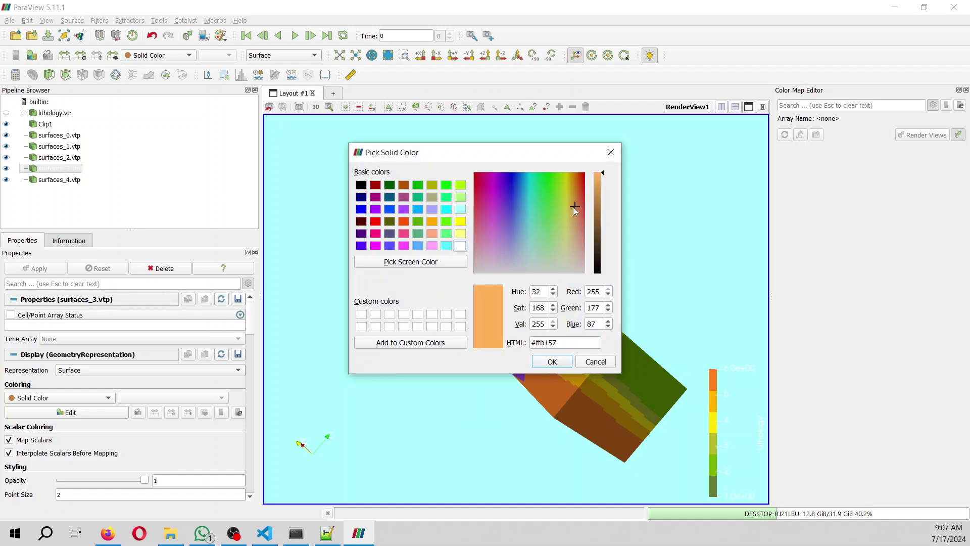
drag(572, 207, 568, 212)
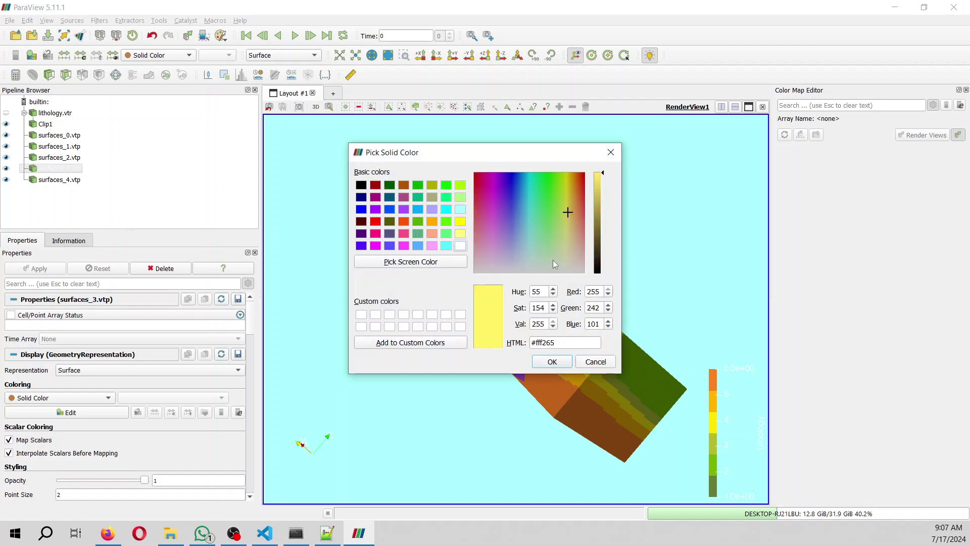
click(551, 361)
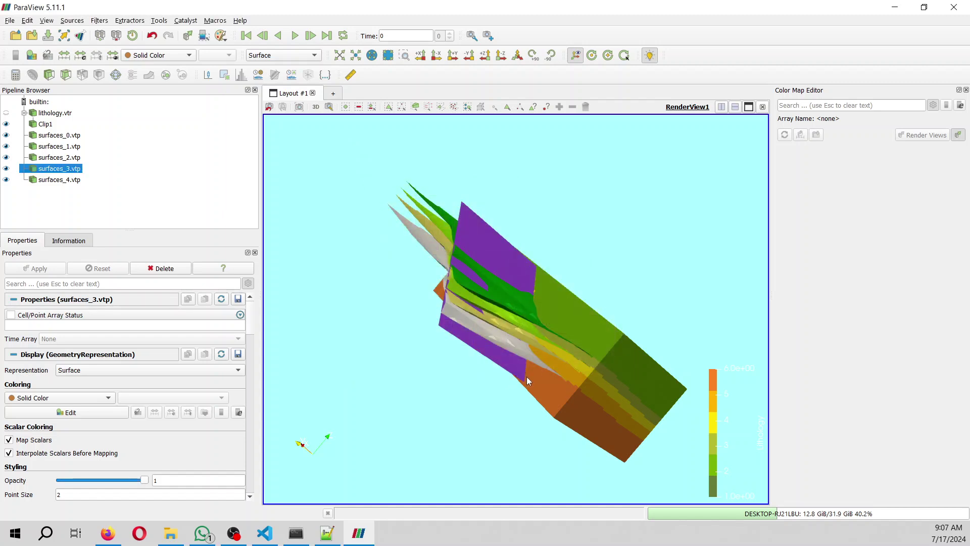
drag(526, 377, 532, 372)
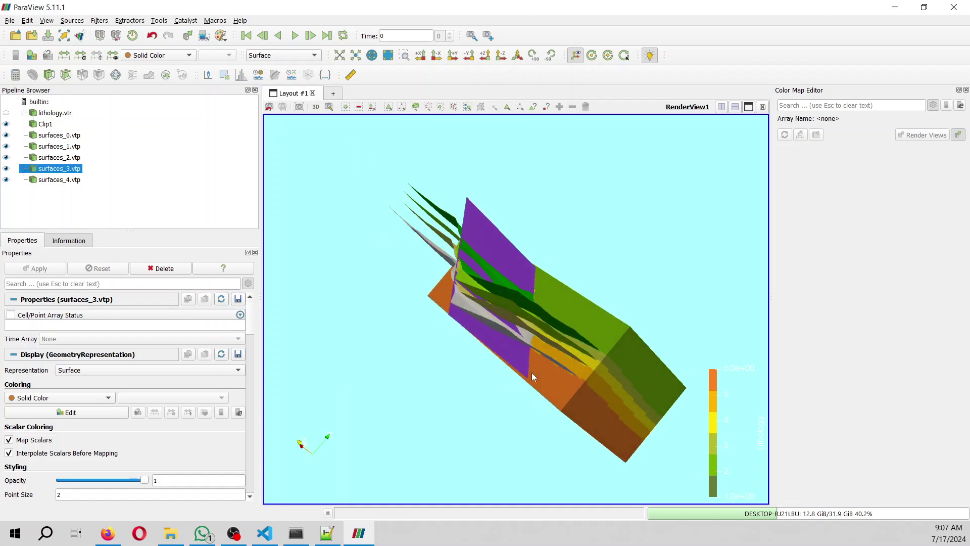
Recolour surfaces_3.vtp orange, then settle on a golden yellow.
click(30, 59)
click(430, 232)
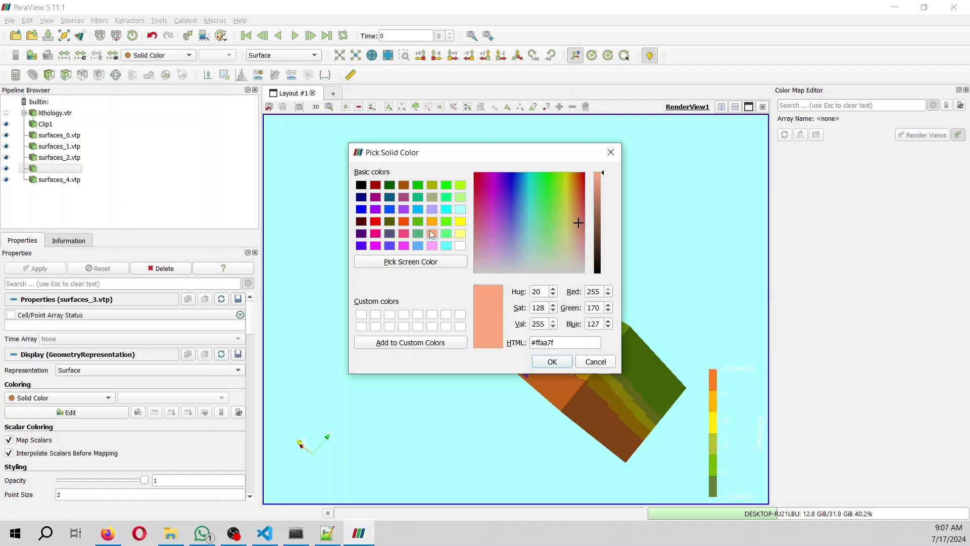
click(432, 222)
click(549, 360)
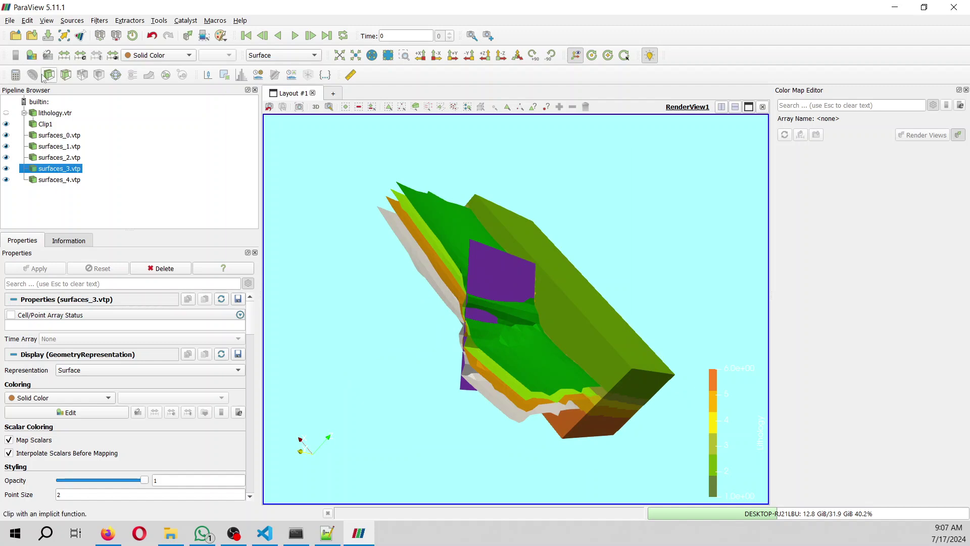
click(31, 55)
click(460, 220)
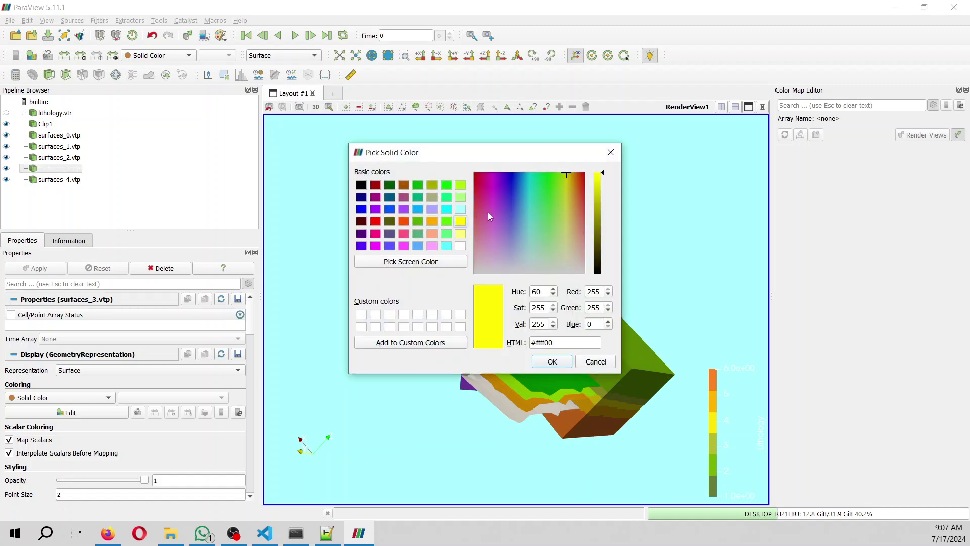
drag(565, 194, 570, 196)
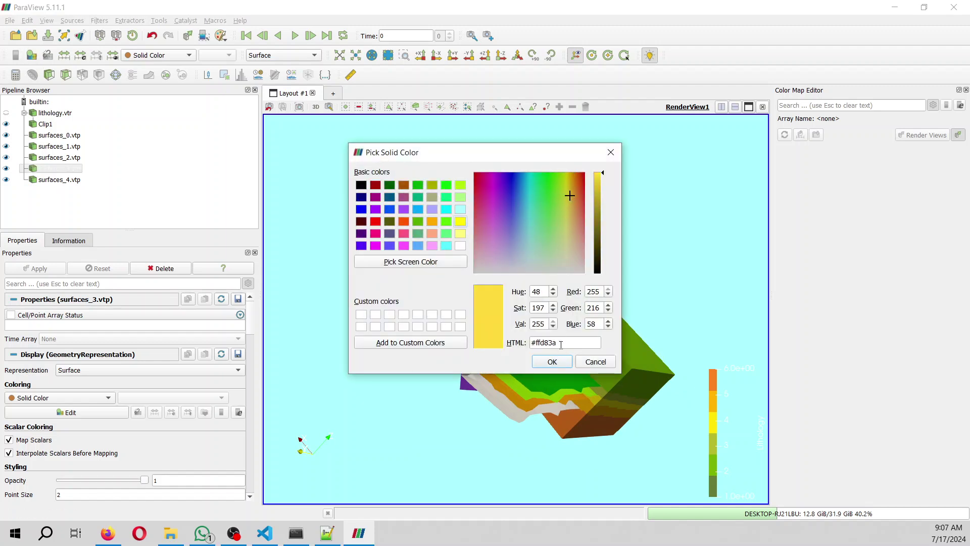
click(554, 363)
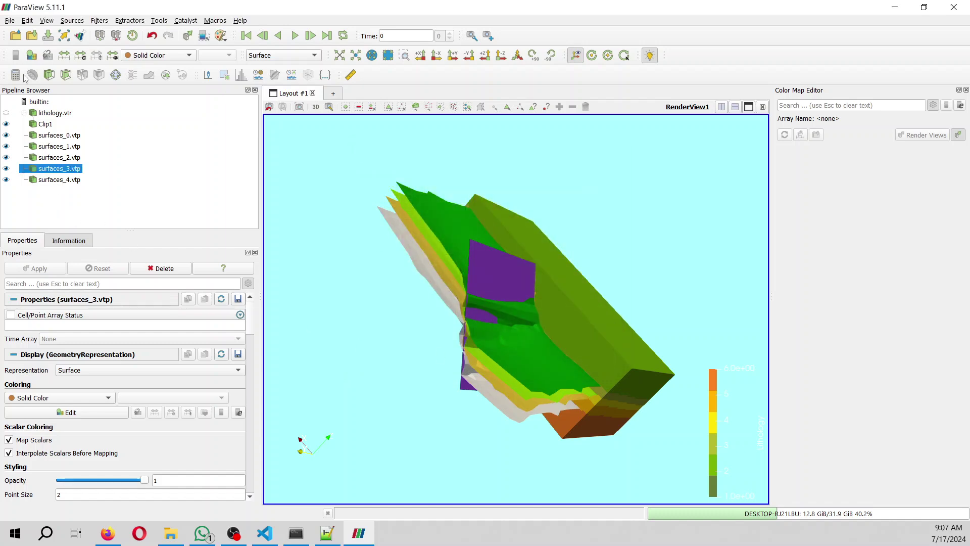
Give surfaces_4.vtp an orange solid colour.
key(Down)
click(31, 55)
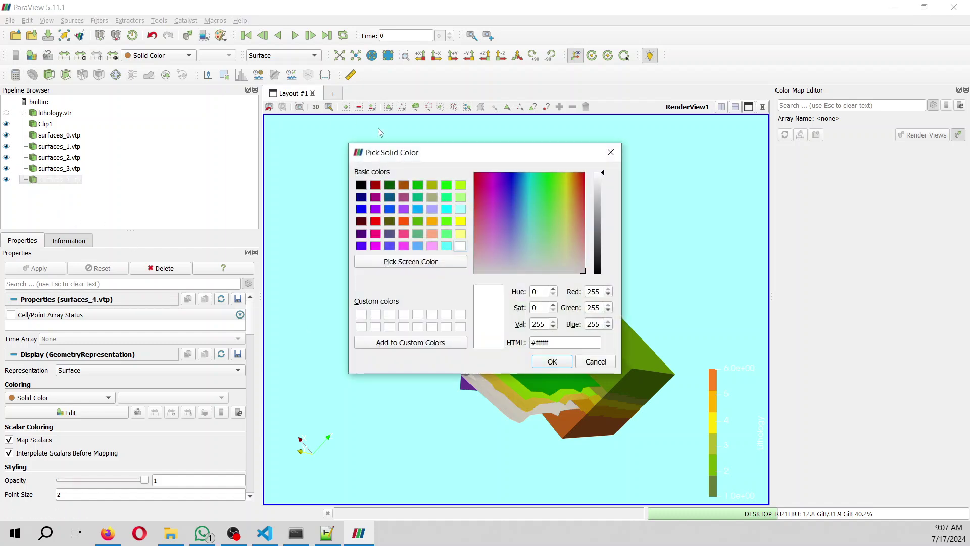
click(432, 221)
click(552, 362)
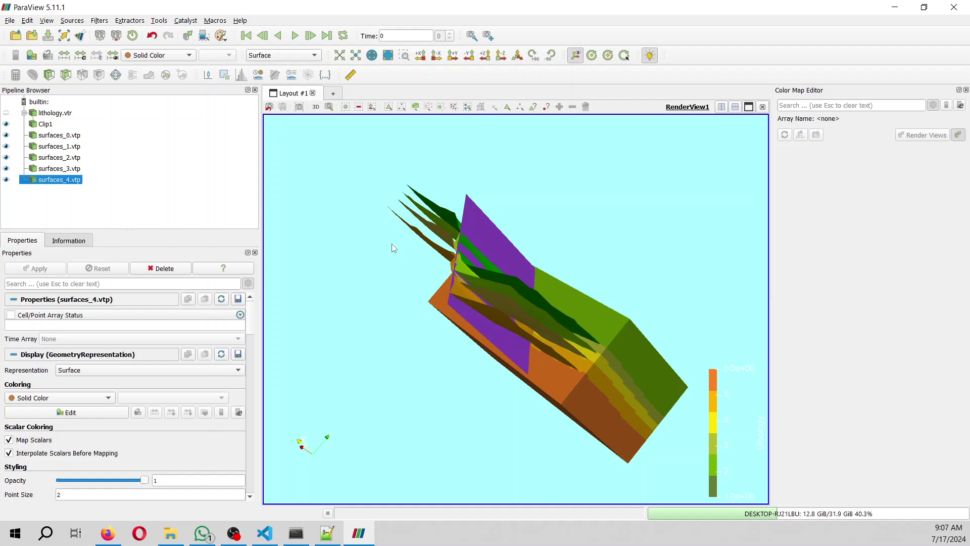
drag(392, 243, 417, 279)
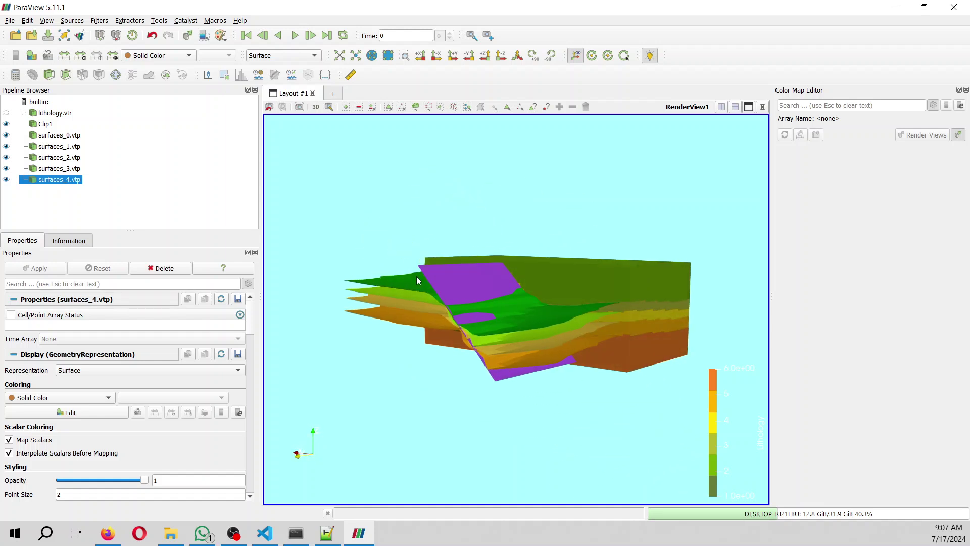
Recolour surfaces_0.vtp greyish-olive (#aaaa7f).
click(64, 135)
click(32, 55)
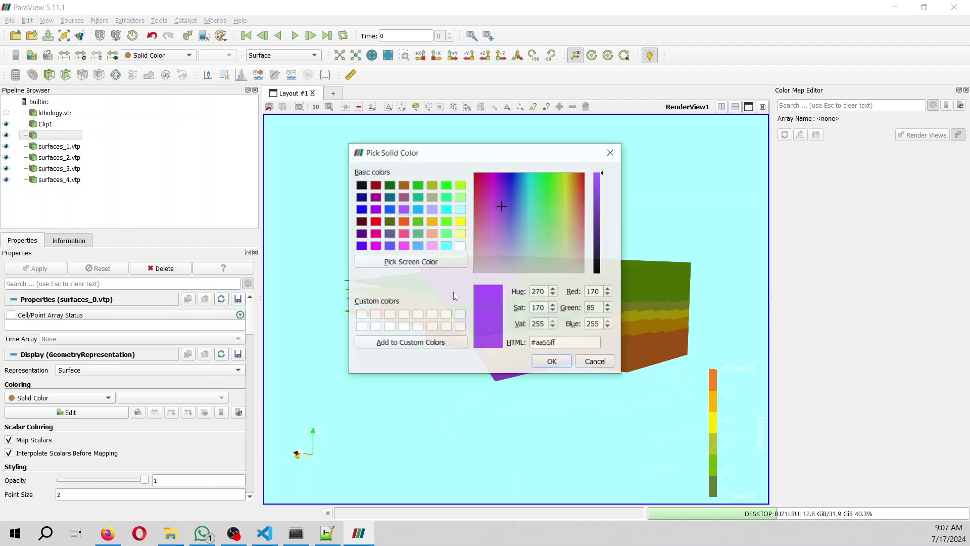
click(433, 199)
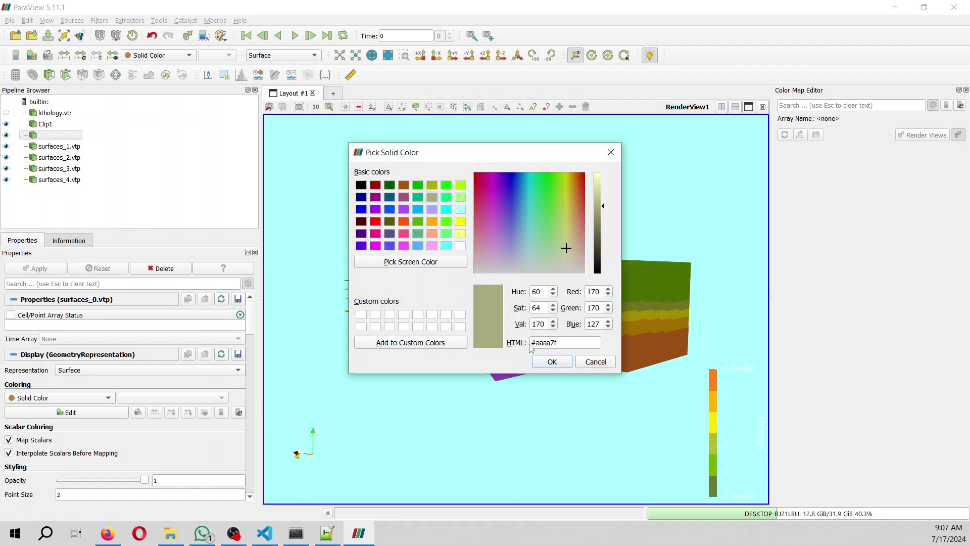
click(552, 361)
mouse_move(546, 373)
mouse_down()
mouse_move(479, 346)
mouse_move(531, 408)
mouse_move(530, 379)
mouse_up()
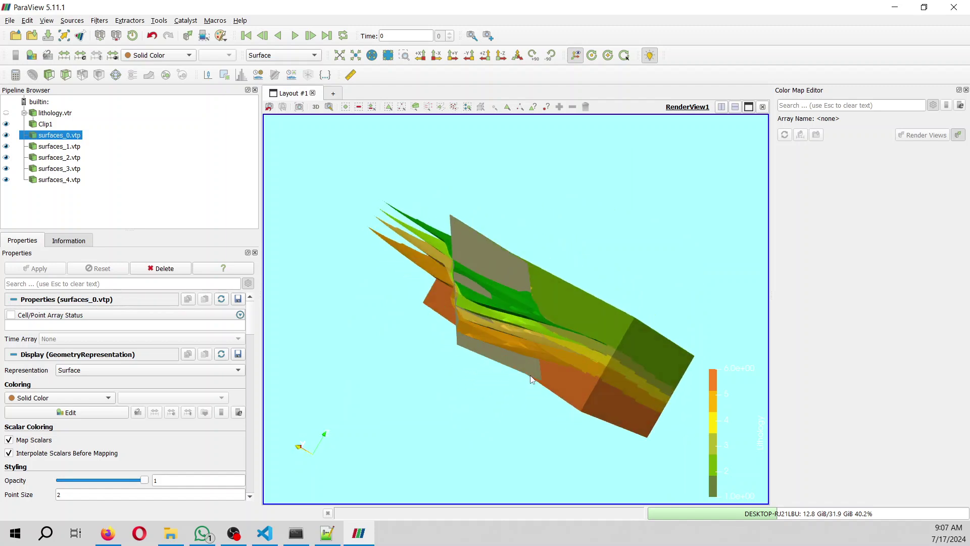
Set surfaces_1.vtp opacity to 0.8.
click(68, 148)
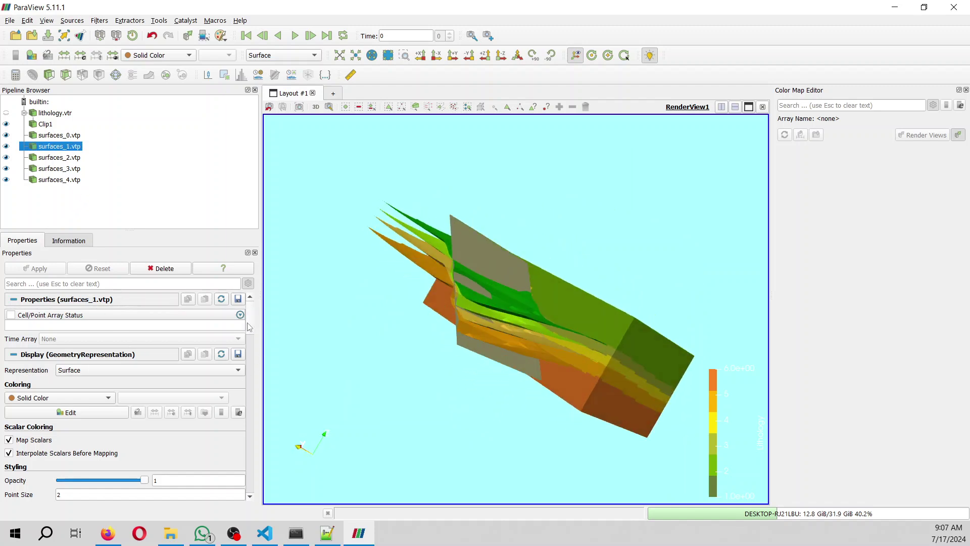
scroll(249, 352, down, 5)
click(154, 321)
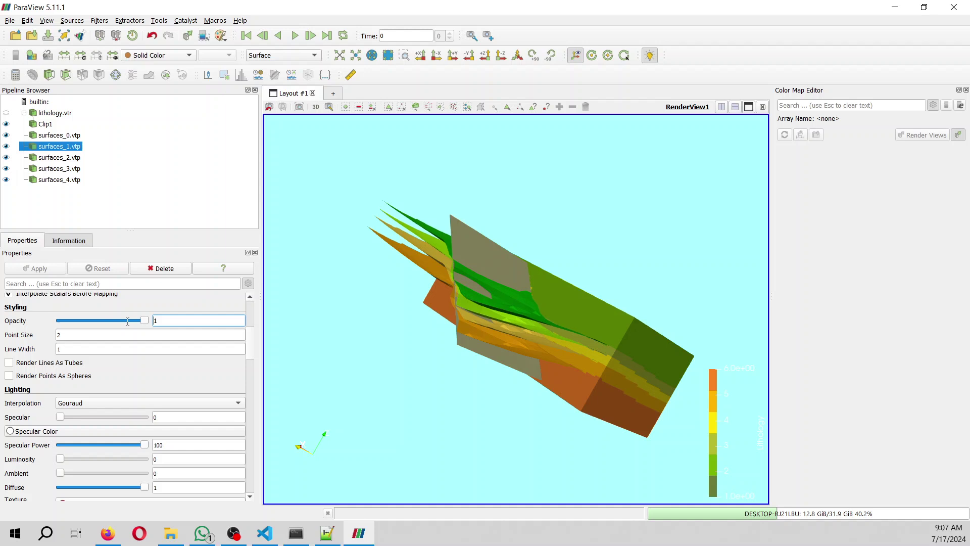
key(Delete)
text(0.8)
key(shift+Home)
Set the opacity of surfaces_2.vtp and surfaces_3.vtp to 0.81.
click(66, 156)
double_click(170, 318)
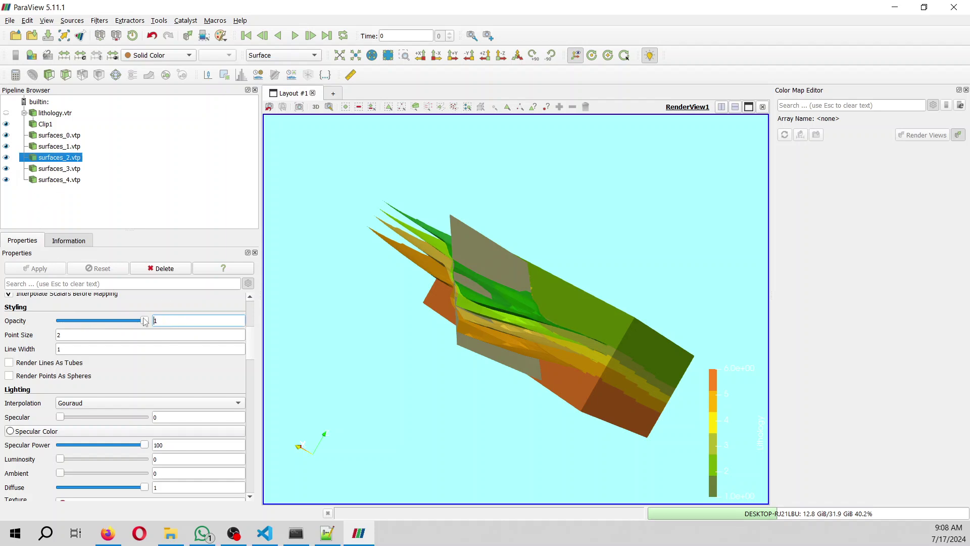
text(0.81)
key(shift+Home)
key(ctrl+c)
click(67, 170)
double_click(172, 321)
key(ctrl+v)
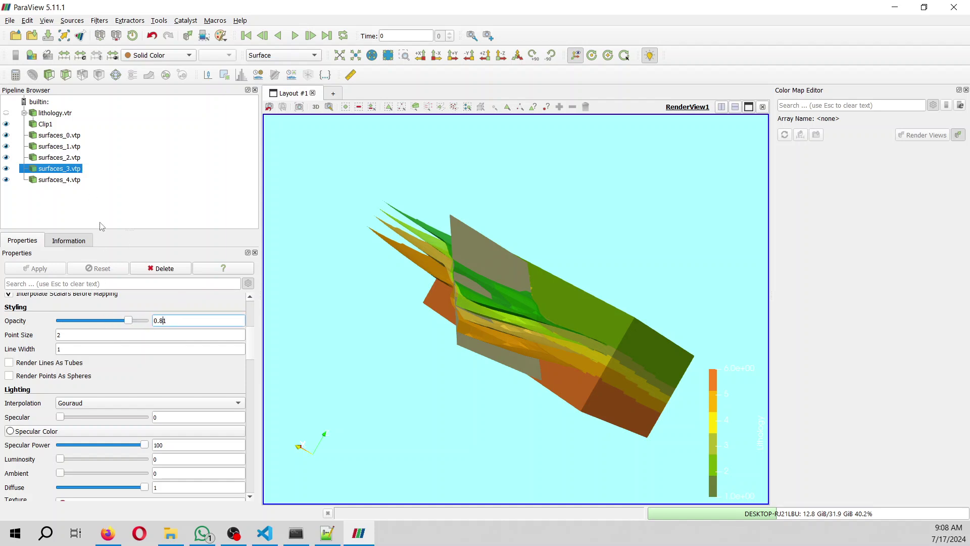
Review surfaces_4, surfaces_0 and surfaces_1 settings while viewing the model from above.
click(50, 181)
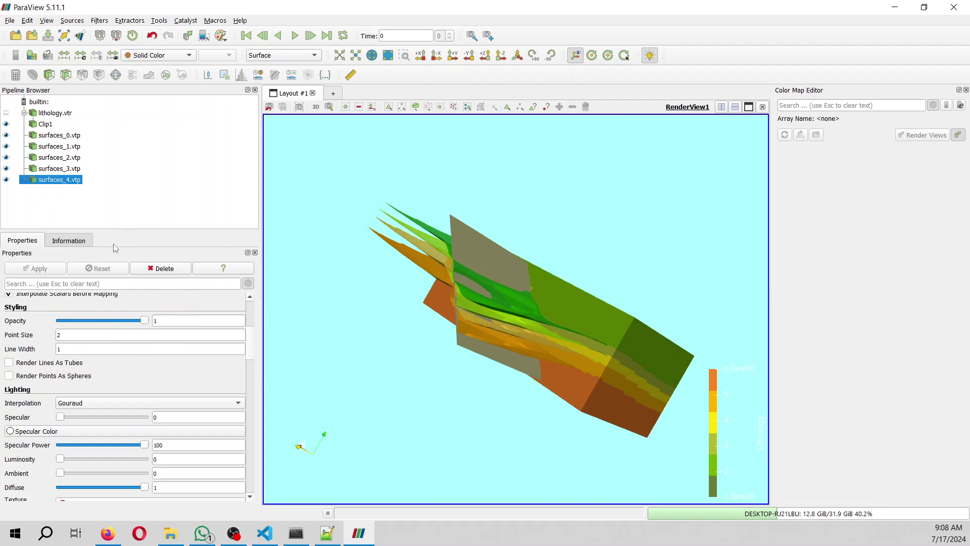
click(49, 134)
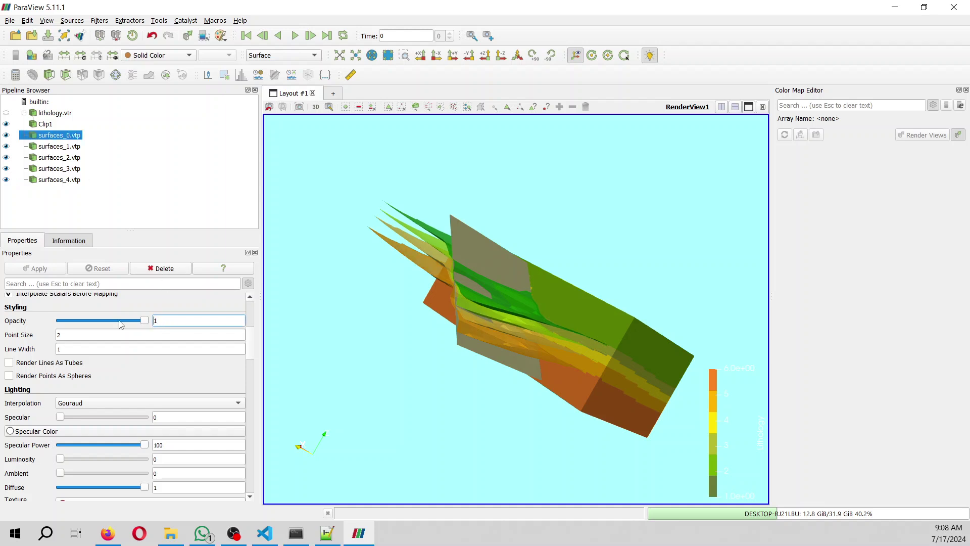
click(63, 147)
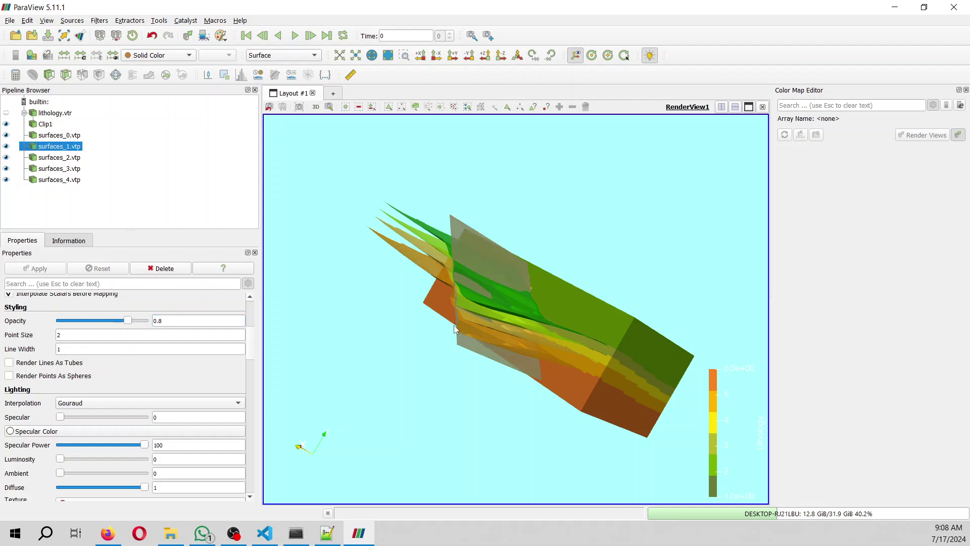
drag(565, 422, 536, 398)
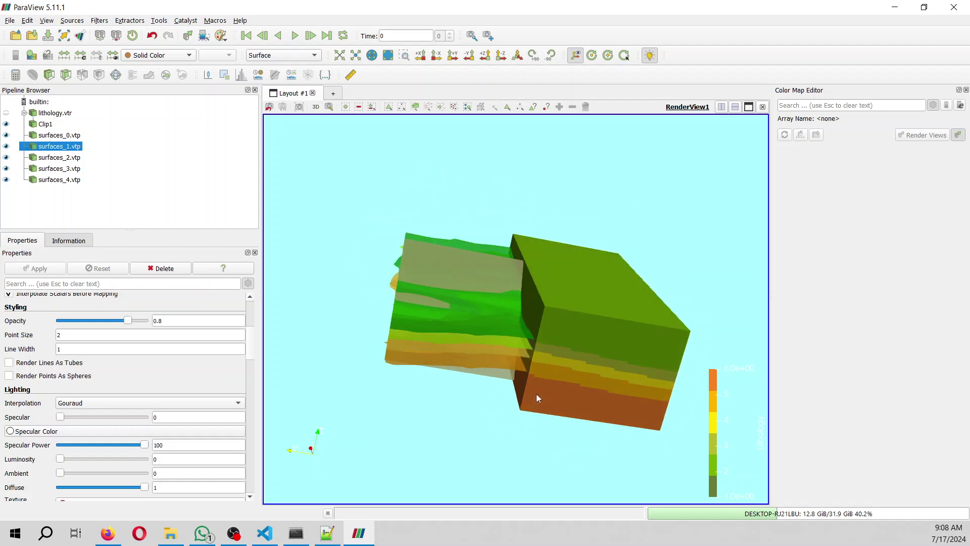
Hide Clip1's Lithology colour legend and rotate the model to inspect it in 3D.
click(45, 124)
click(16, 55)
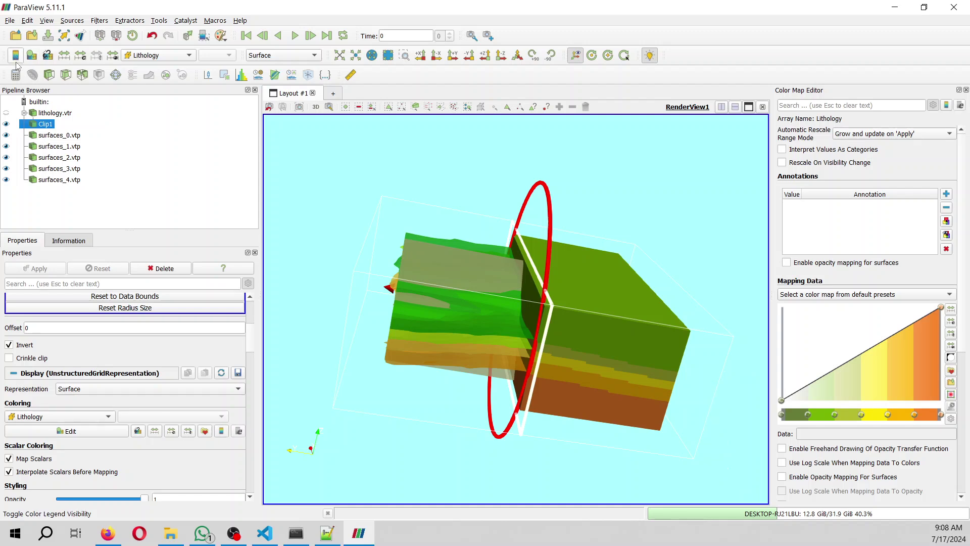
click(53, 113)
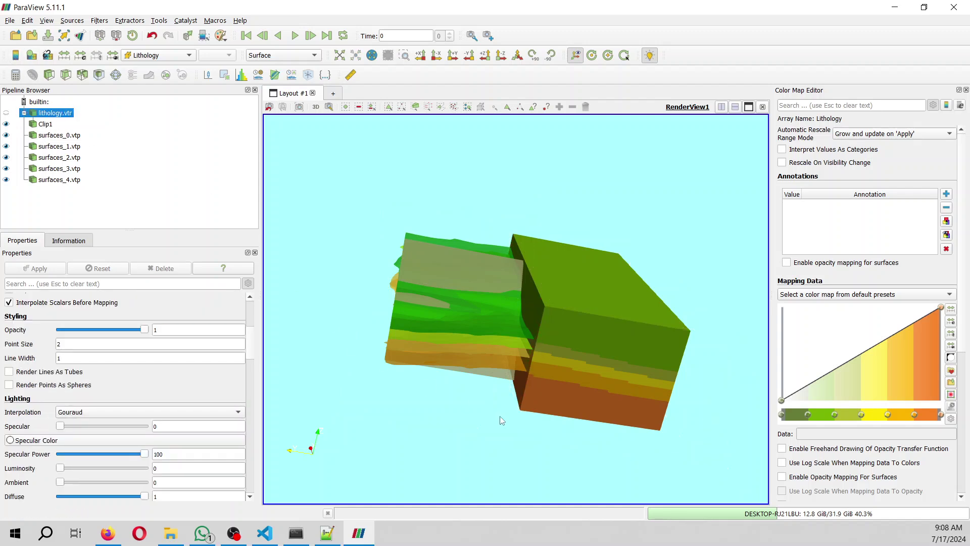
drag(502, 420, 566, 430)
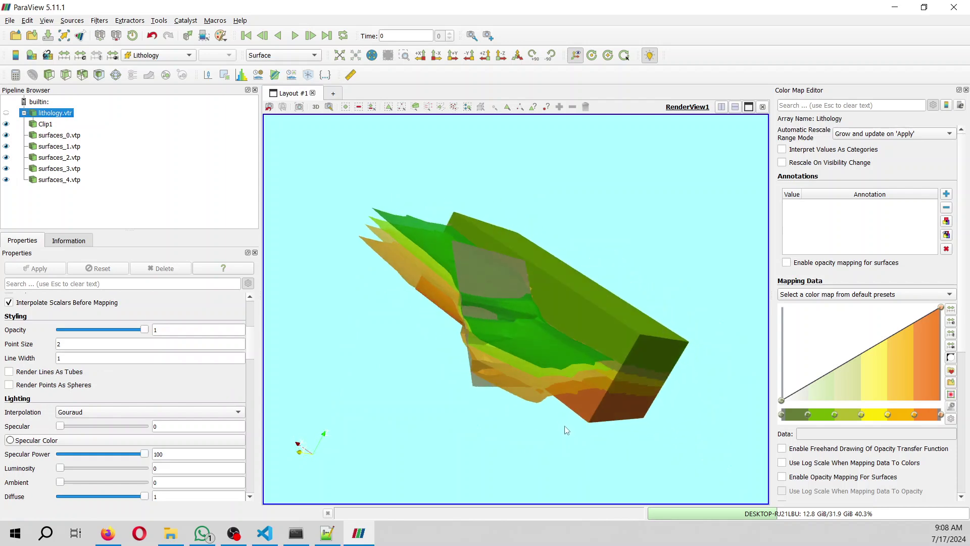